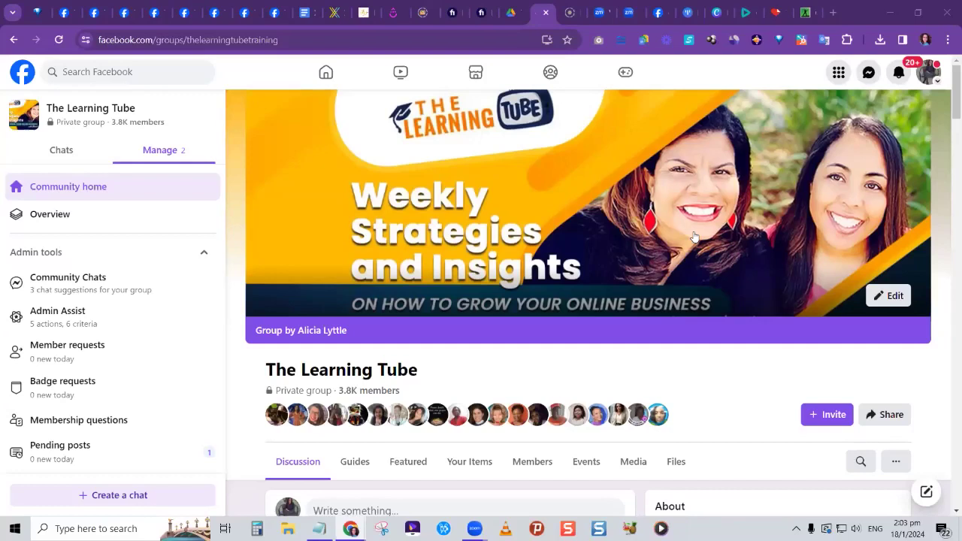
# - Switch to the Online-Convert site and examine its converter categories and the full list of tools
pyautogui.click(804, 18)
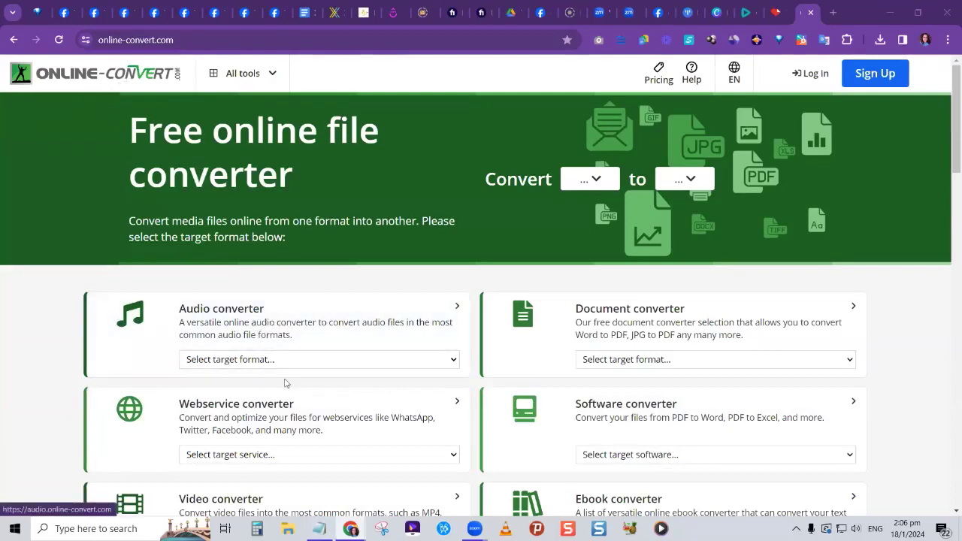
pyautogui.scroll(-1, 285, 383)
pyautogui.scroll(-1, 289, 380)
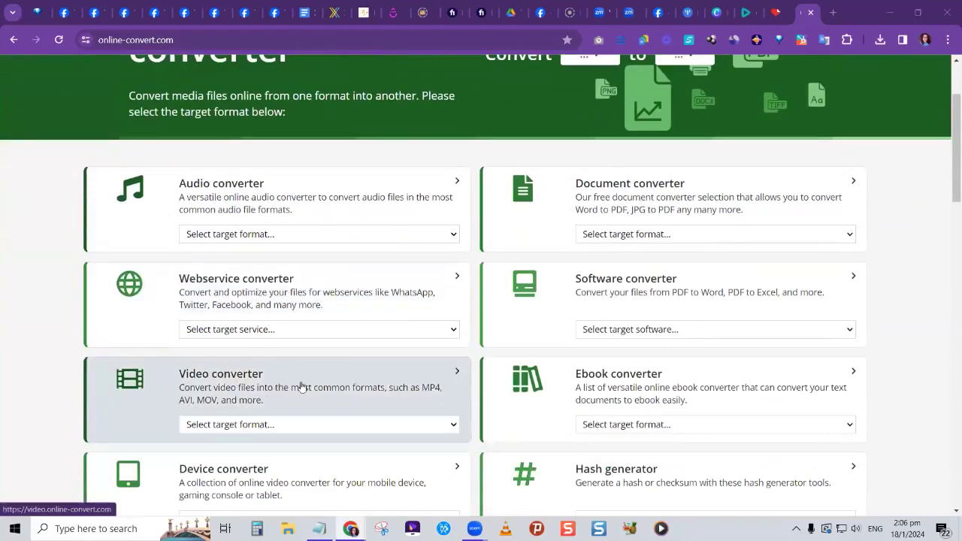
pyautogui.scroll(-1, 294, 391)
pyautogui.scroll(-2, 271, 398)
pyautogui.scroll(-1, 263, 402)
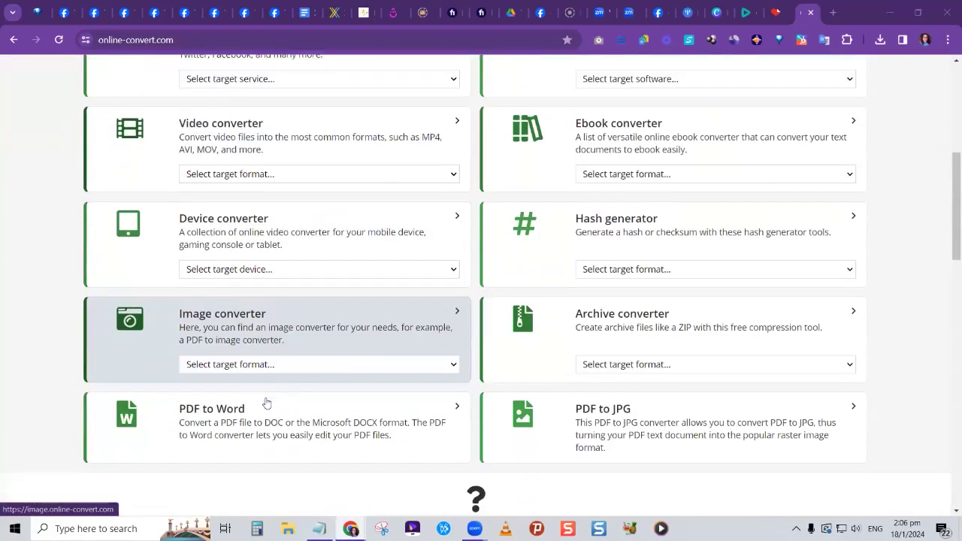
pyautogui.scroll(2, 462, 398)
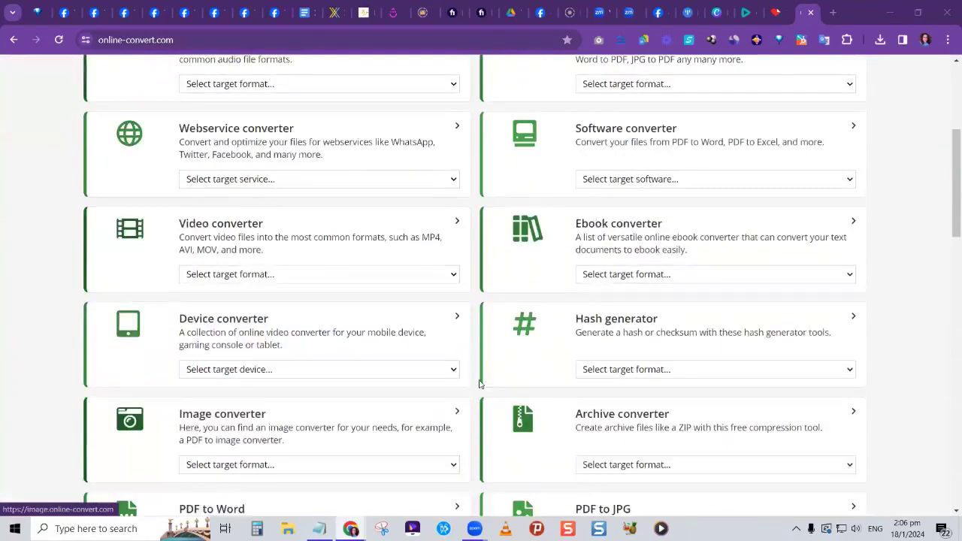
pyautogui.scroll(1, 580, 273)
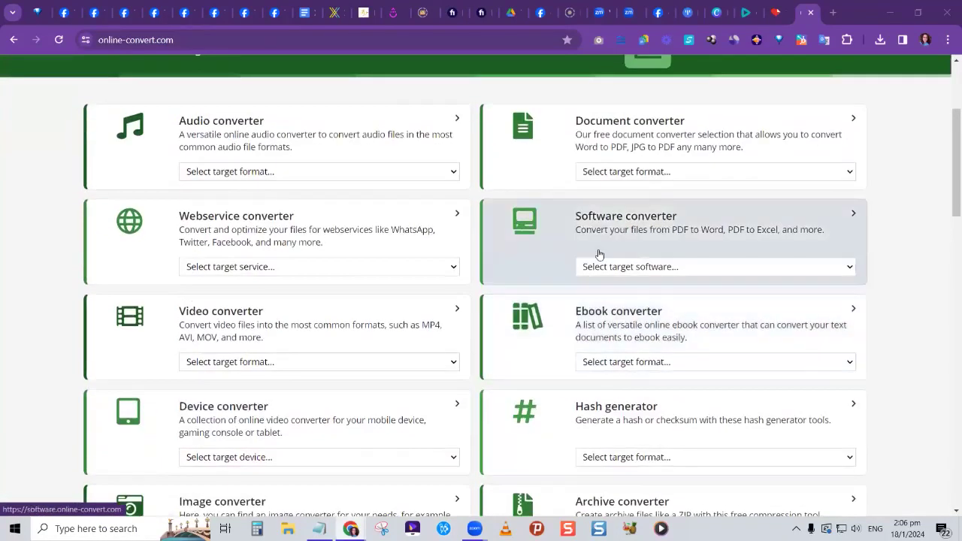
pyautogui.scroll(1, 598, 255)
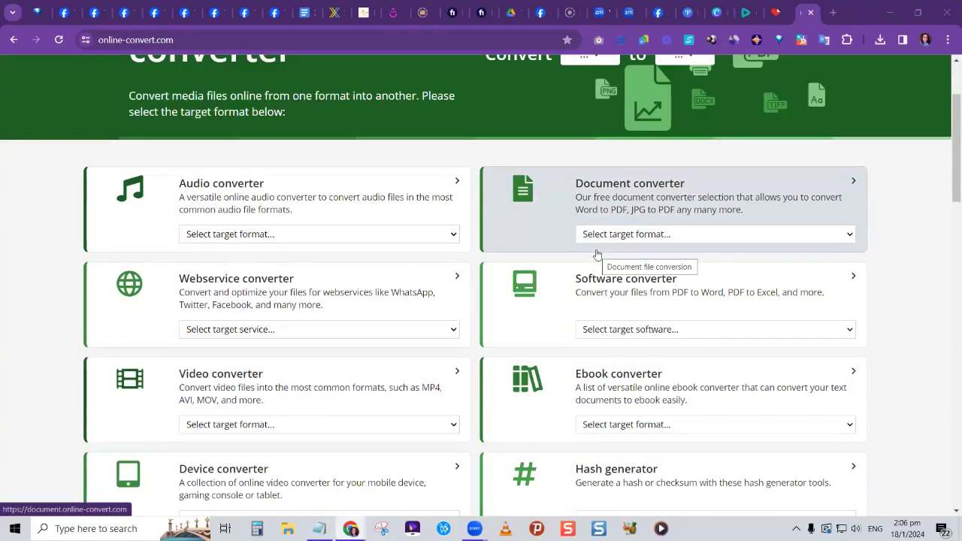
pyautogui.scroll(2, 431, 230)
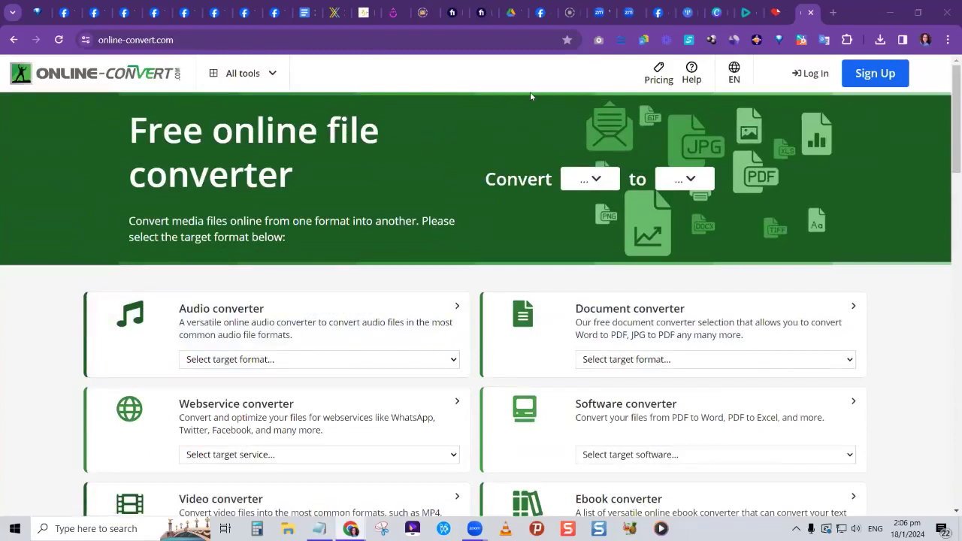
pyautogui.click(275, 79)
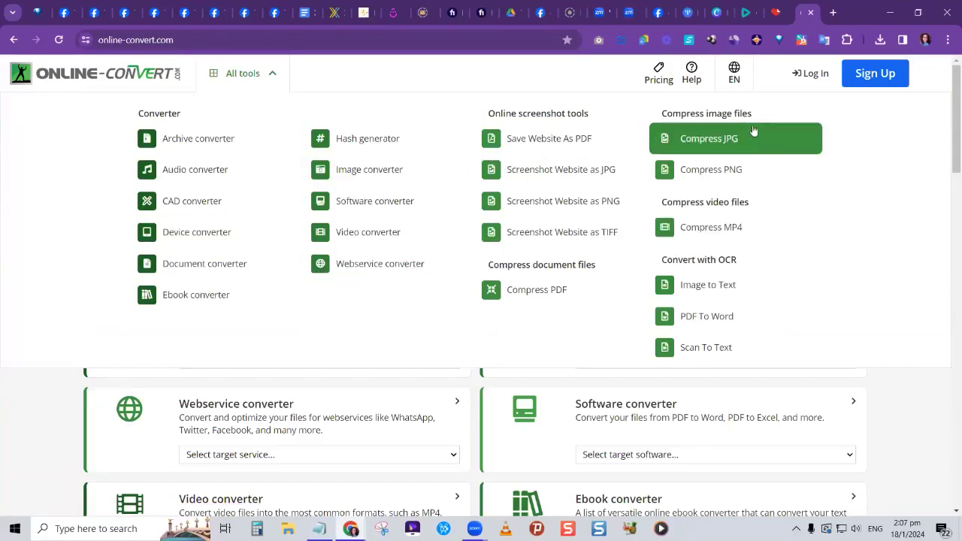
pyautogui.click(54, 412)
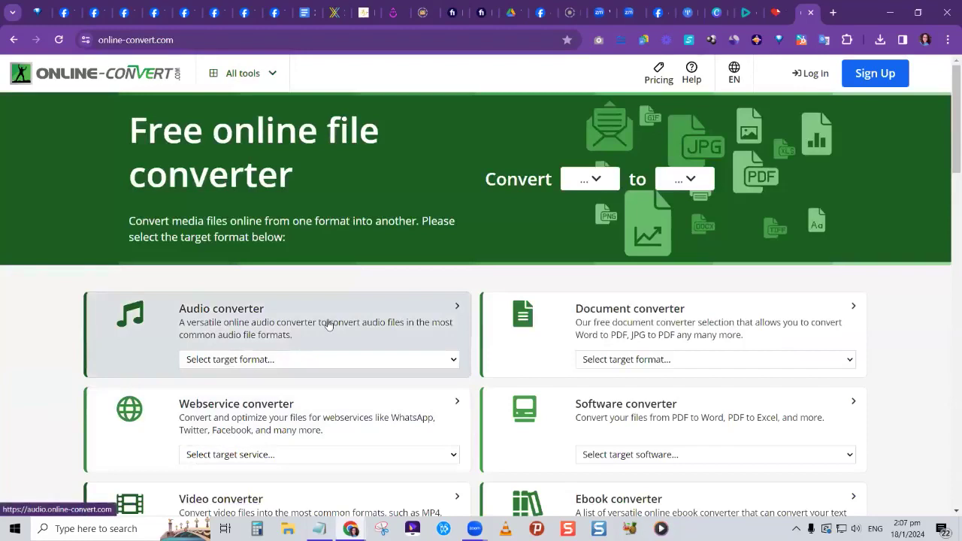
# - Open the audio converter, dismissing the Google sign-in prompt, and choose the MP3 converter from its target formats
pyautogui.click(289, 323)
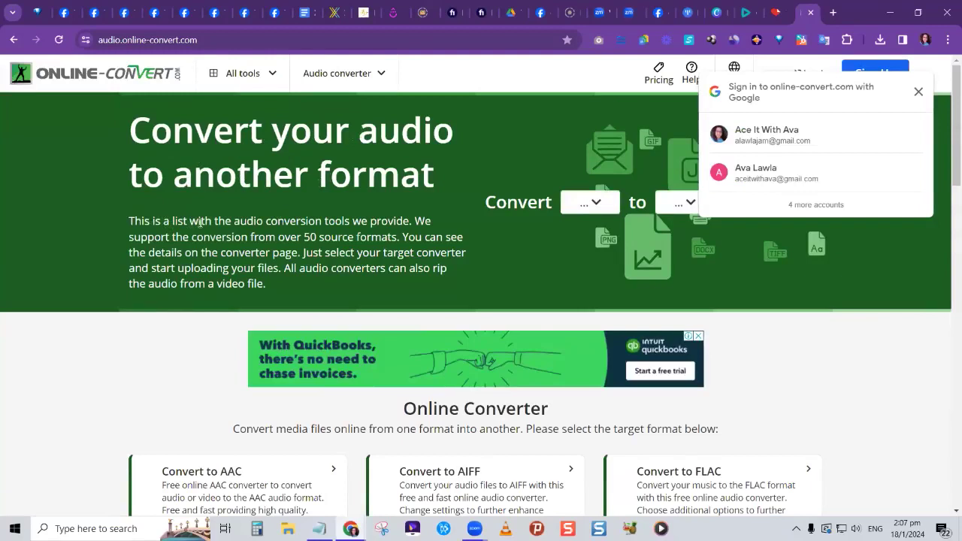
pyautogui.click(919, 92)
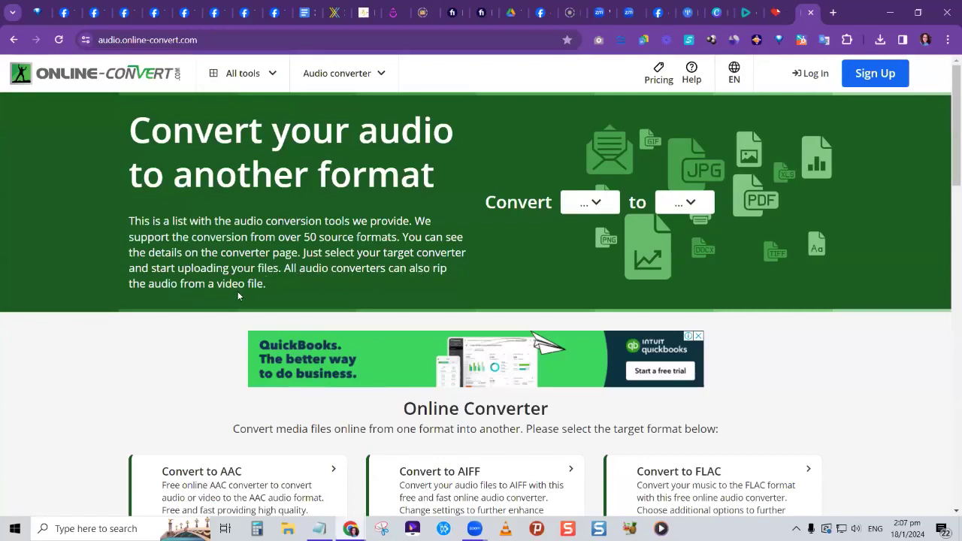
pyautogui.scroll(-2, 225, 297)
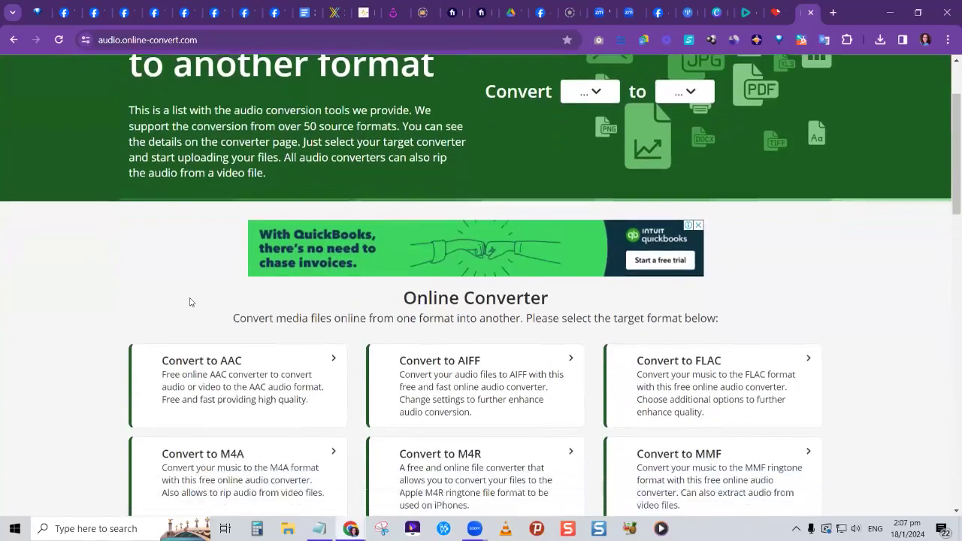
pyautogui.scroll(-2, 96, 322)
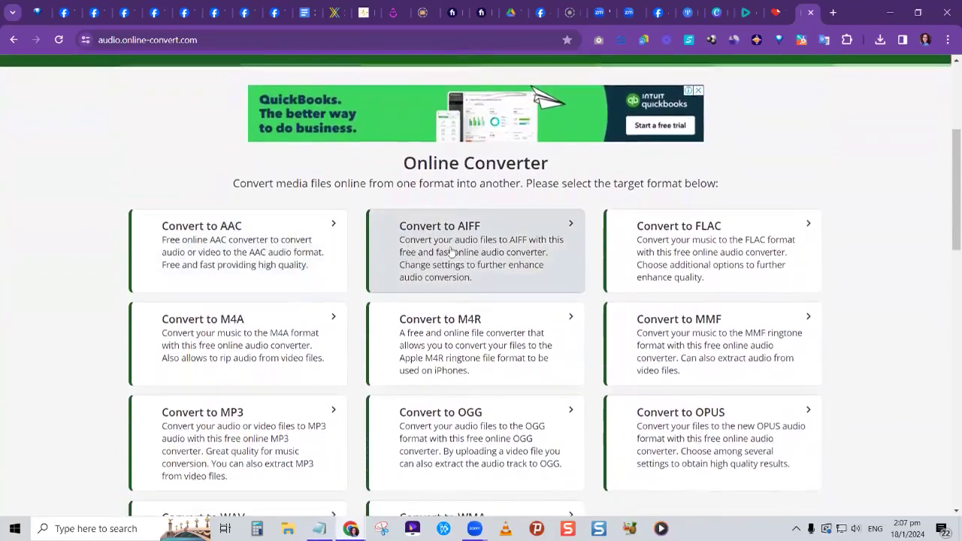
pyautogui.scroll(-5, 451, 250)
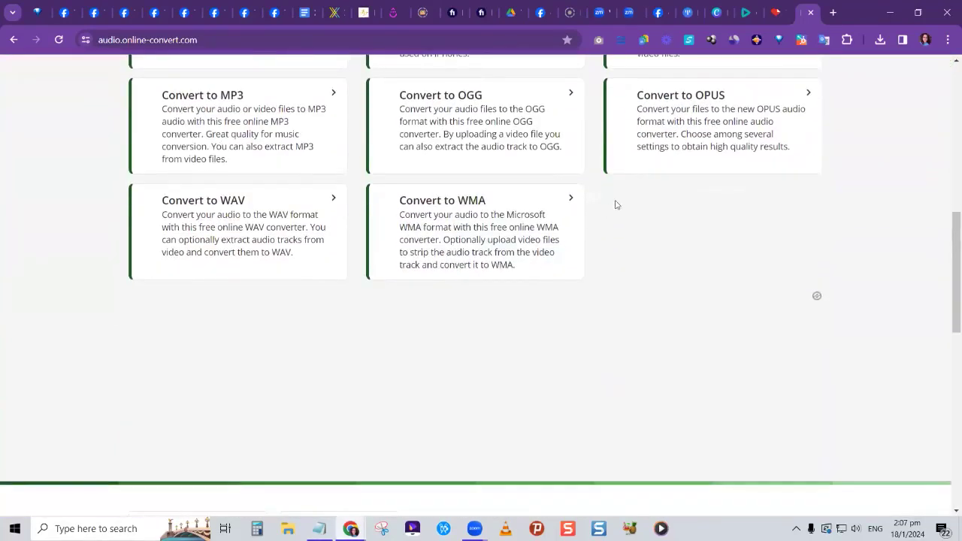
pyautogui.scroll(-3, 462, 226)
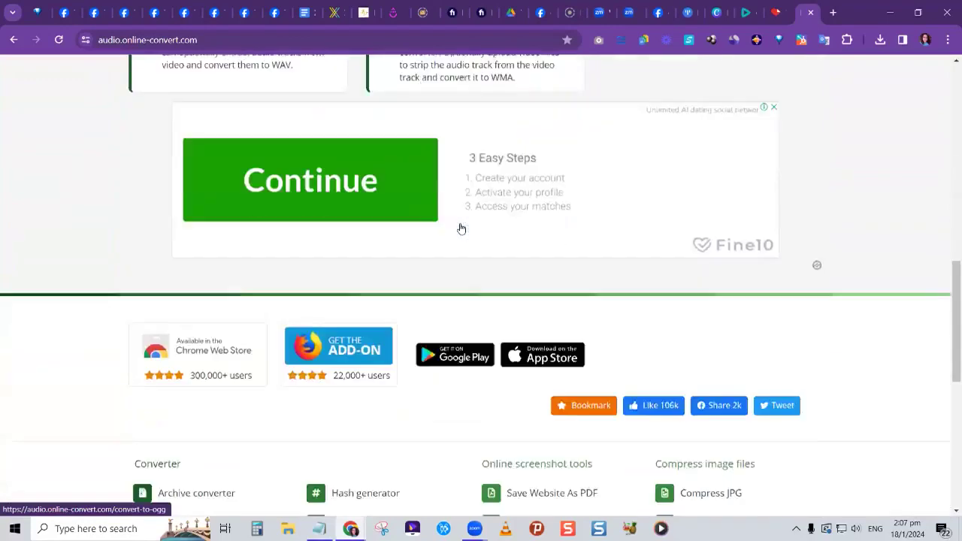
pyautogui.scroll(-2, 462, 229)
pyautogui.scroll(6, 333, 230)
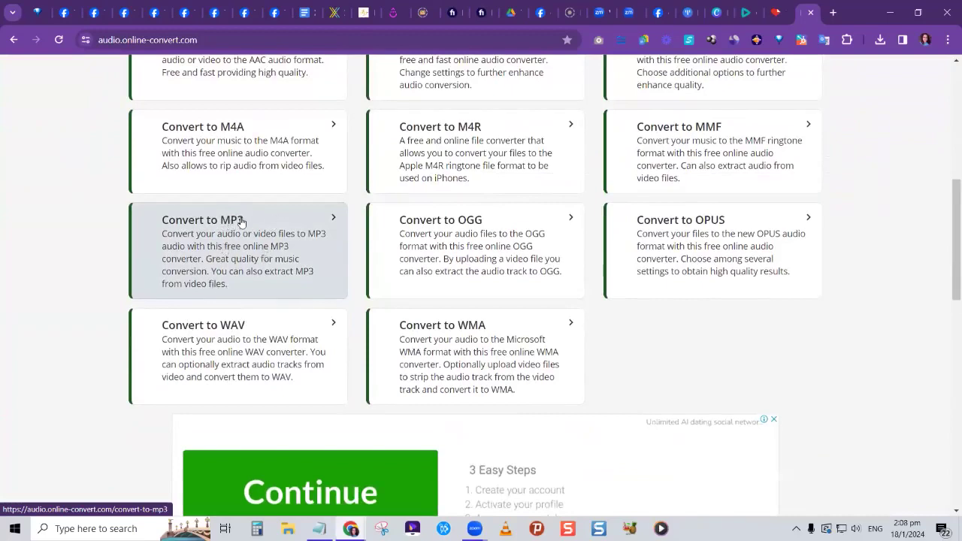
pyautogui.click(231, 258)
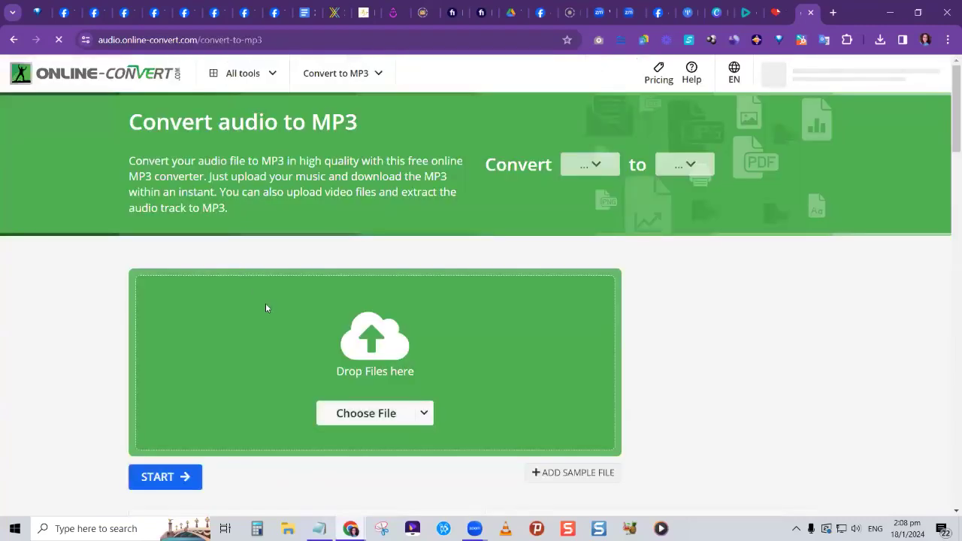
# - Set the source format to the MP4 video format for the conversion to MP3
pyautogui.click(595, 166)
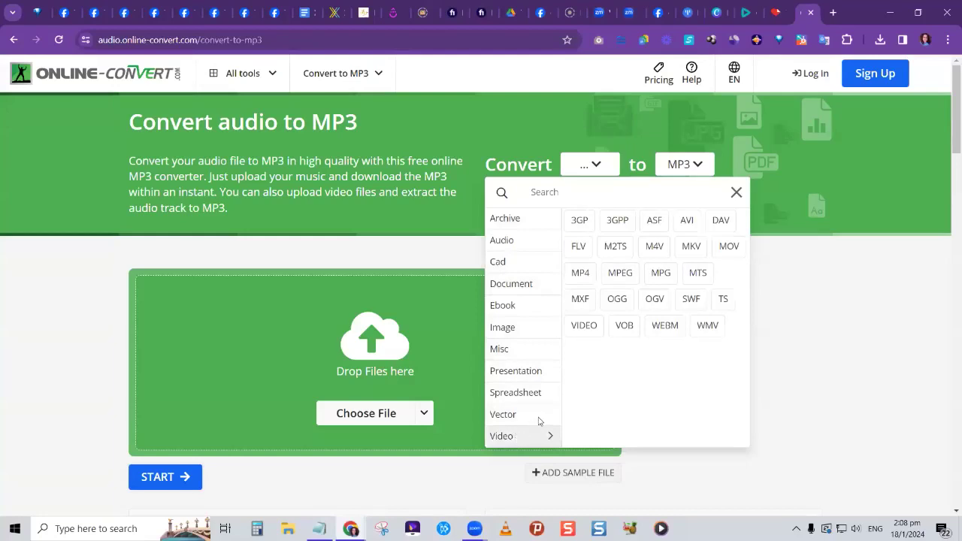
pyautogui.moveTo(540, 439)
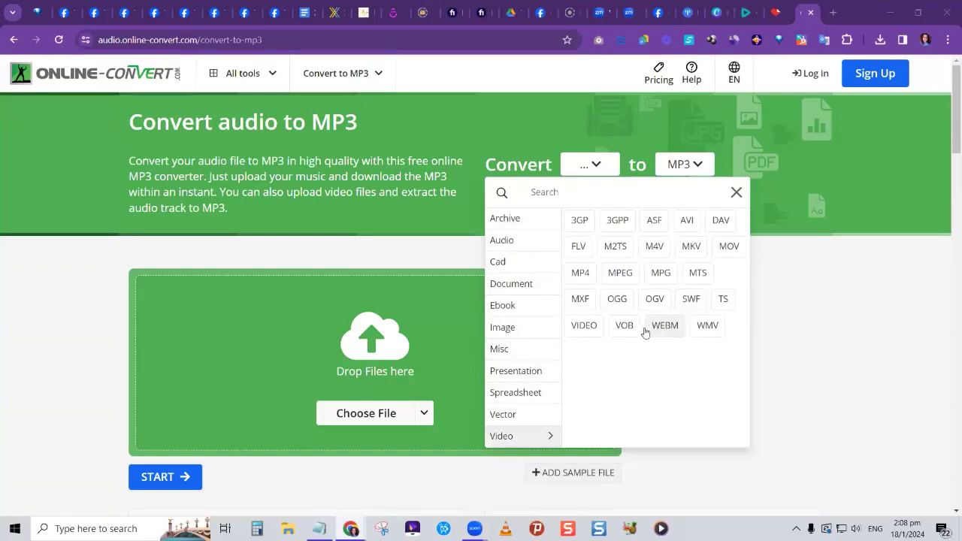
pyautogui.click(581, 273)
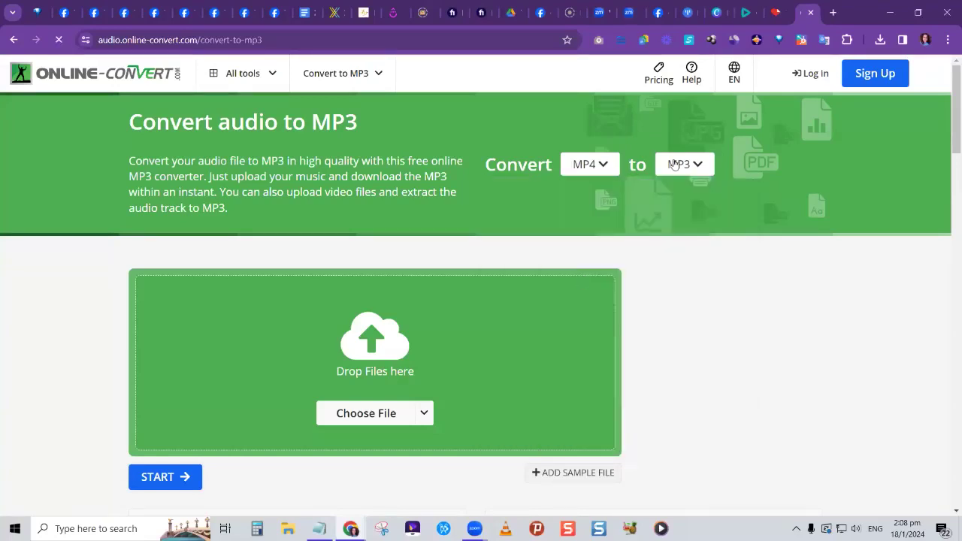
# - Change the source format to the WAV audio format, keeping MP3 as the target
pyautogui.click(604, 151)
pyautogui.click(522, 231)
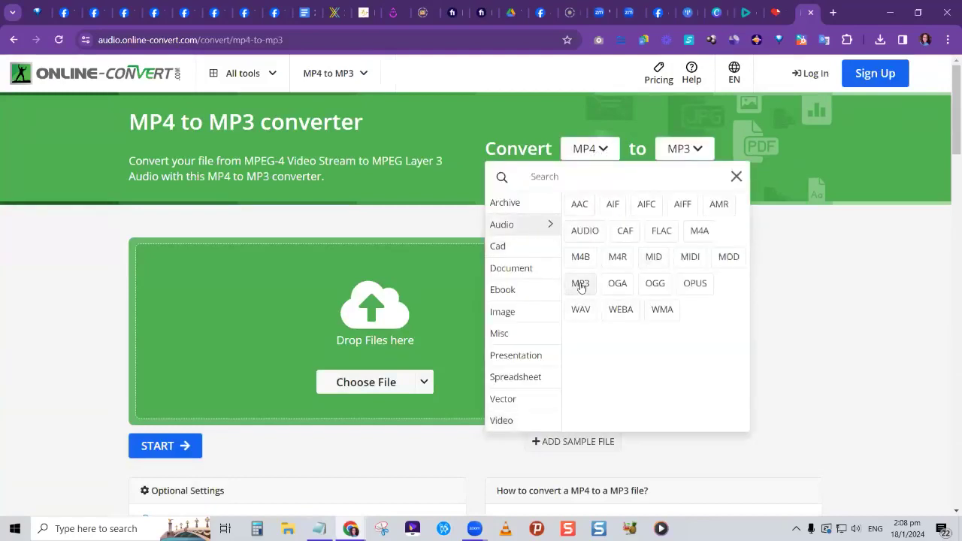
pyautogui.click(584, 310)
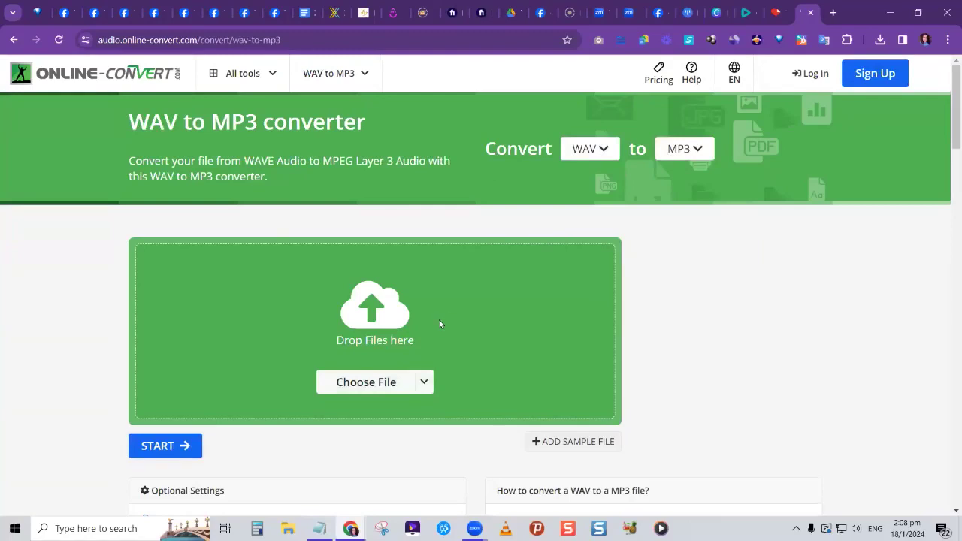
# - Search the New Download Folder for "wav" files and upload Something New.wav to the converter
pyautogui.scroll(-2, 413, 301)
pyautogui.click(378, 255)
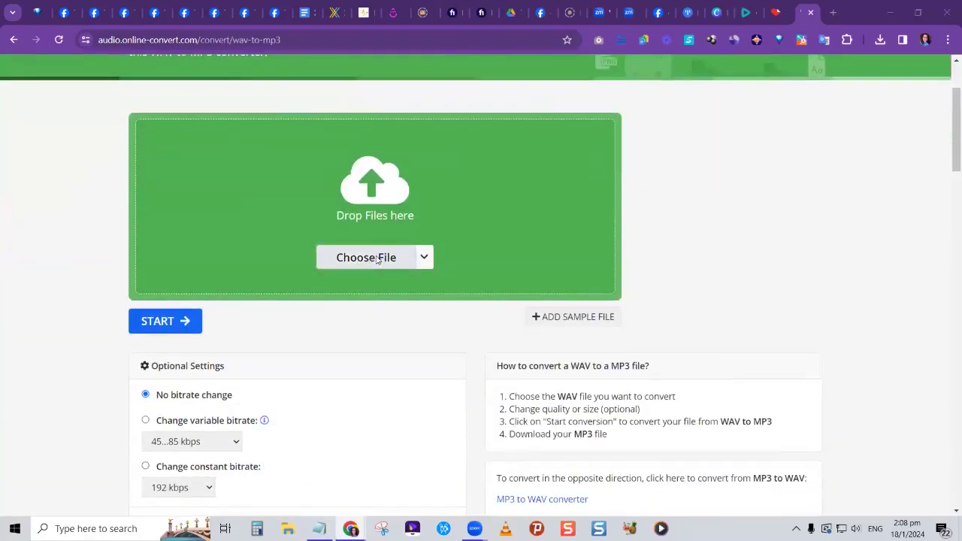
pyautogui.scroll(-1, 303, 179)
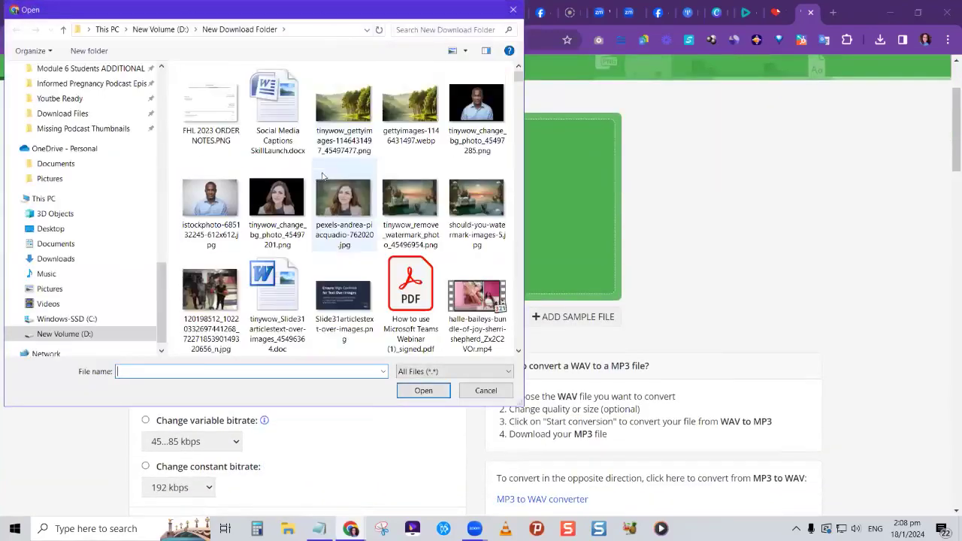
pyautogui.scroll(1, 436, 69)
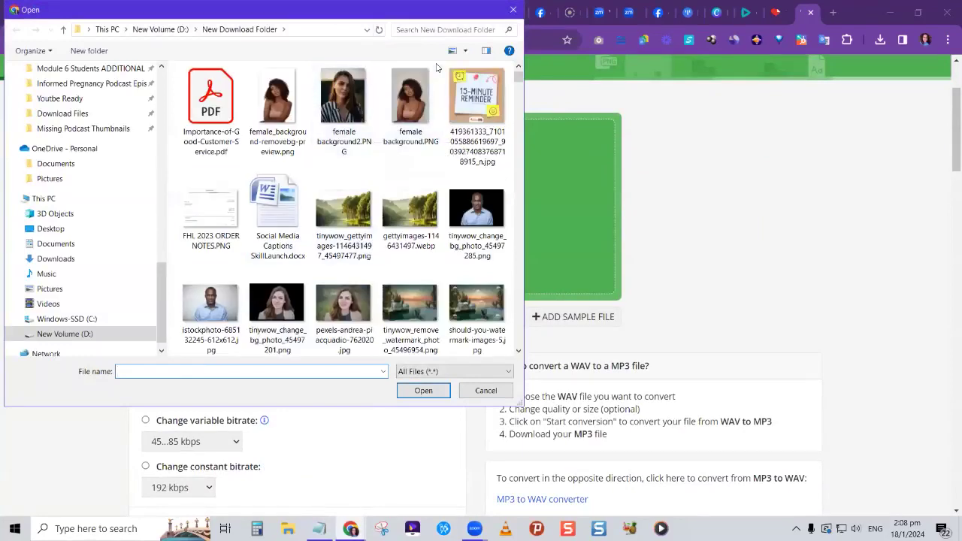
pyautogui.click(549, 124)
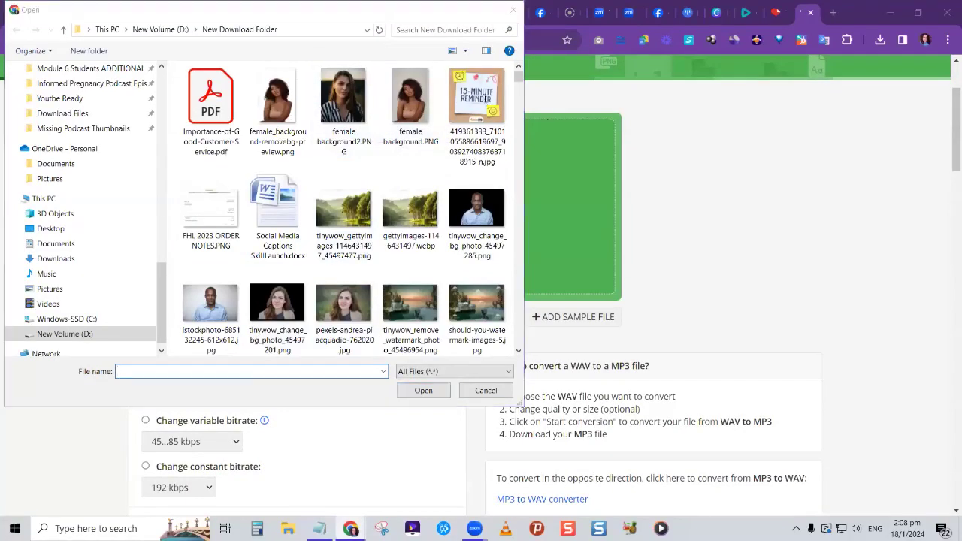
pyautogui.click(482, 29)
pyautogui.press('Return')
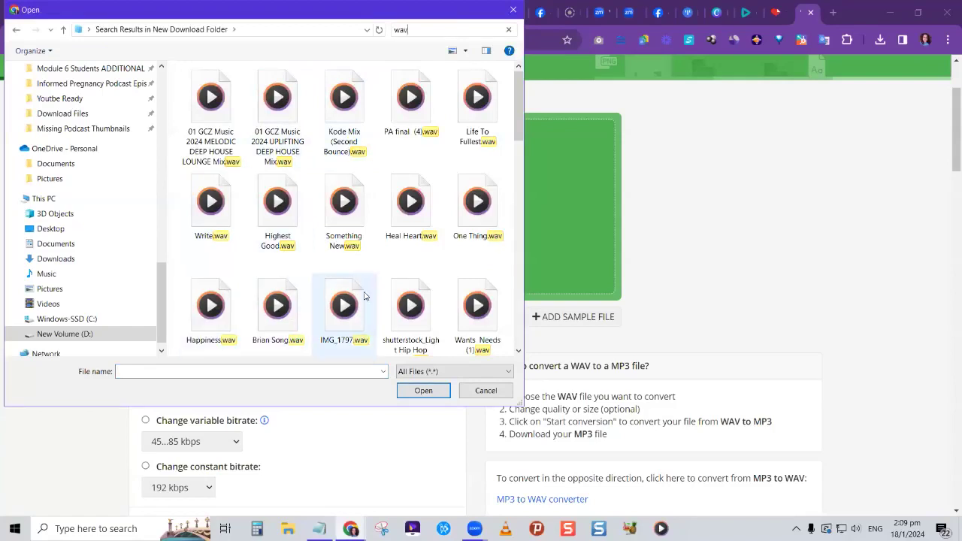
pyautogui.doubleClick(345, 226)
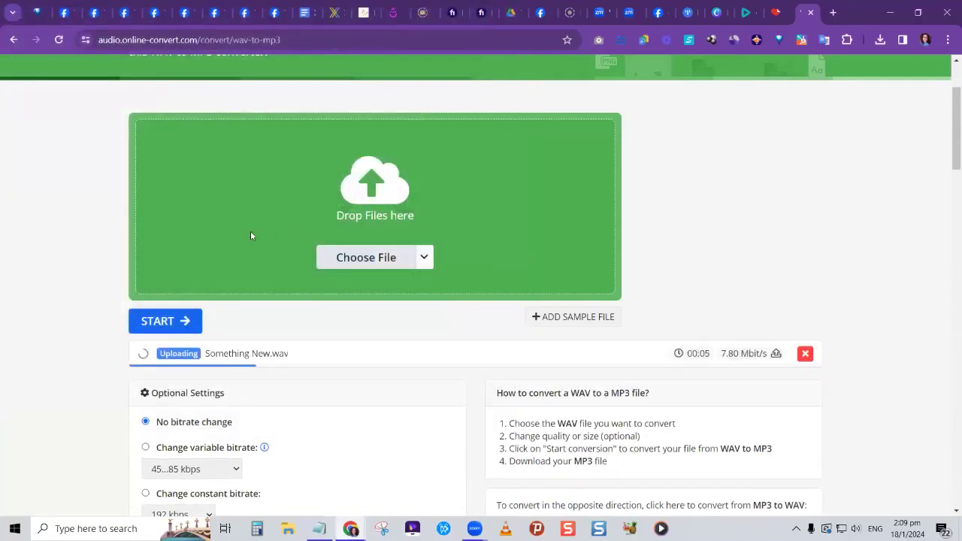
# - Review the optional conversion settings for Something New.wav and start converting it to MP3
pyautogui.scroll(2, 508, 220)
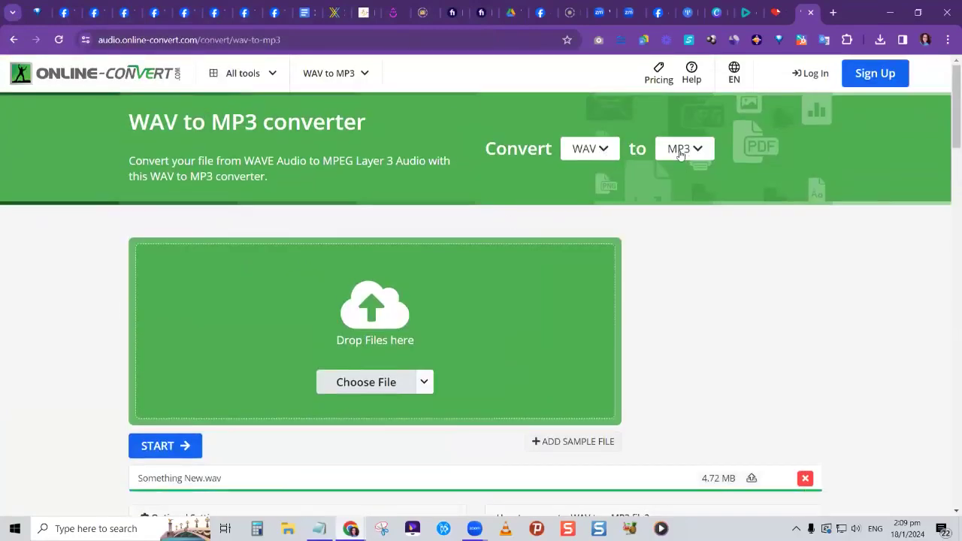
pyautogui.scroll(-2, 675, 161)
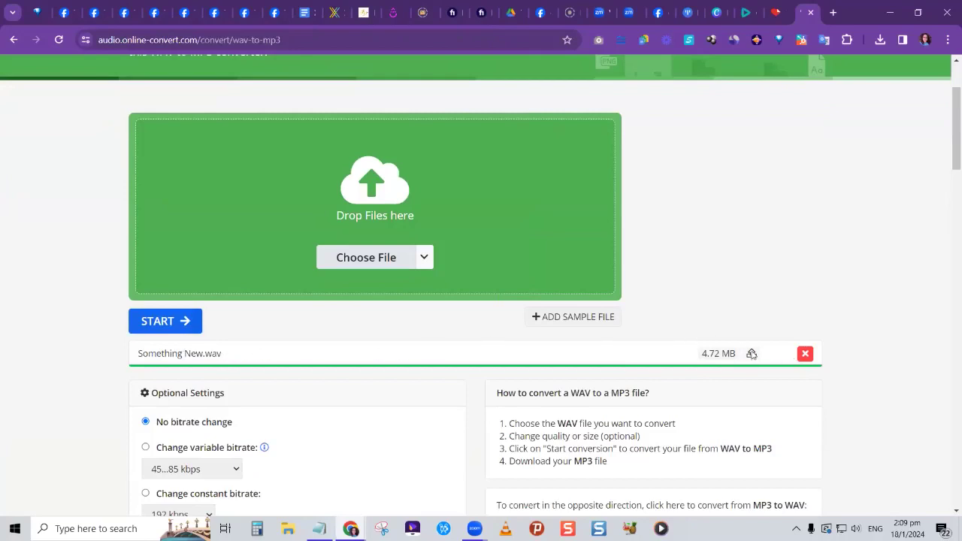
pyautogui.scroll(-2, 339, 339)
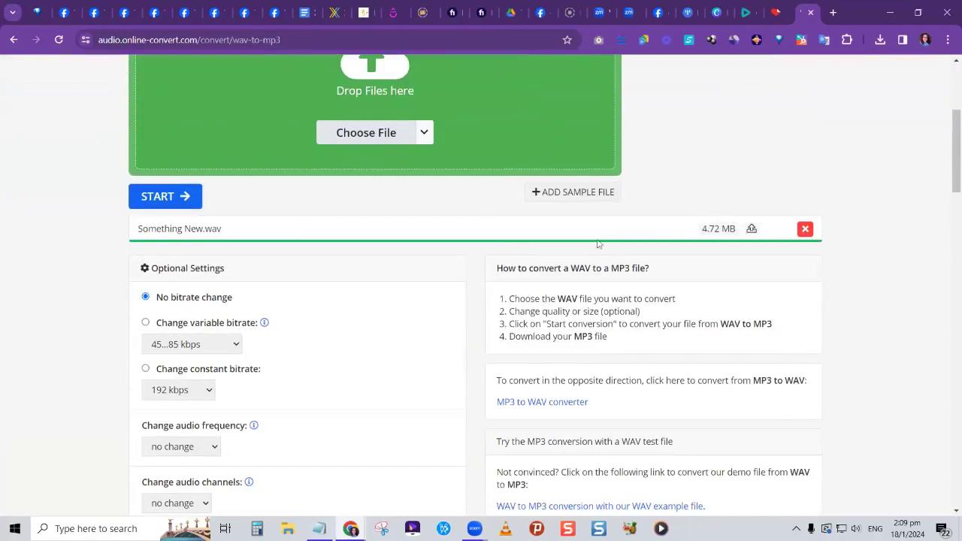
pyautogui.scroll(-3, 397, 279)
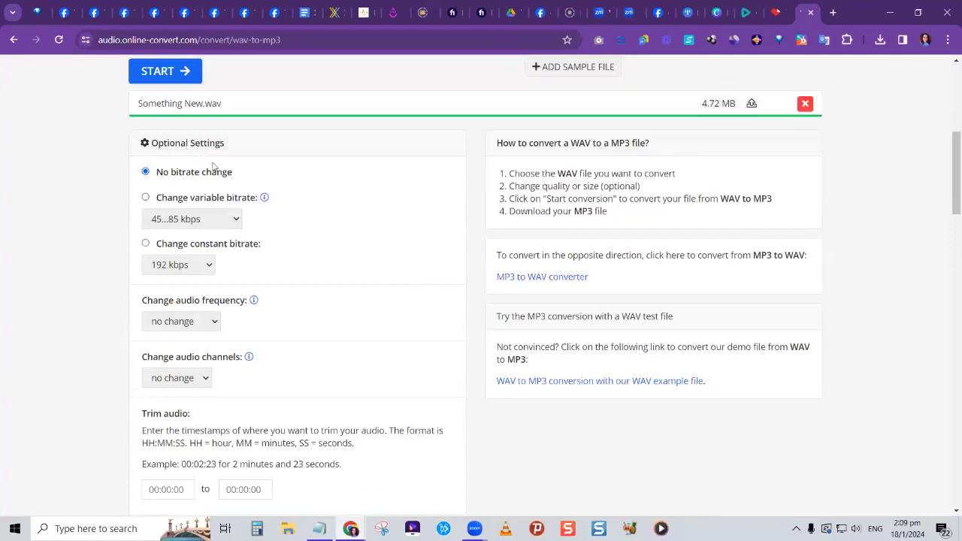
pyautogui.scroll(-5, 214, 318)
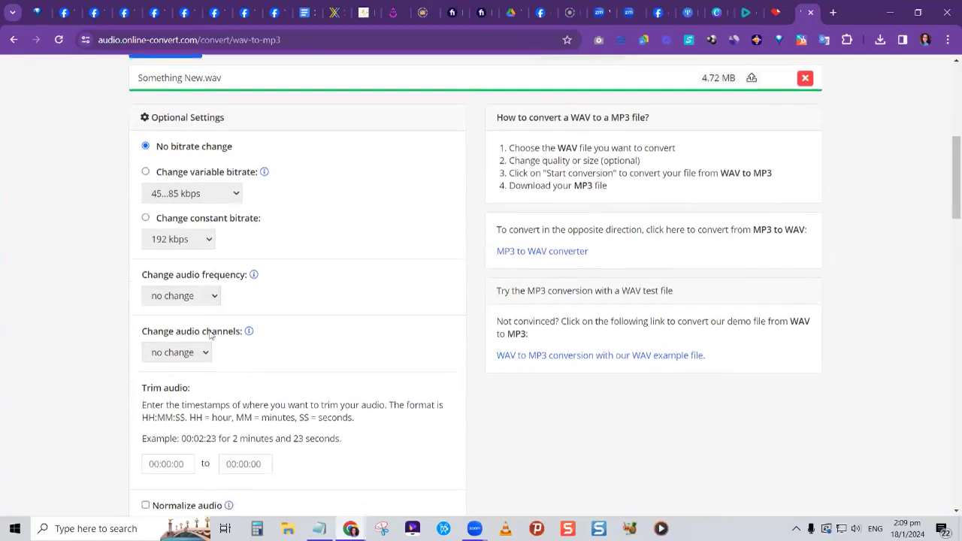
pyautogui.scroll(3, 208, 249)
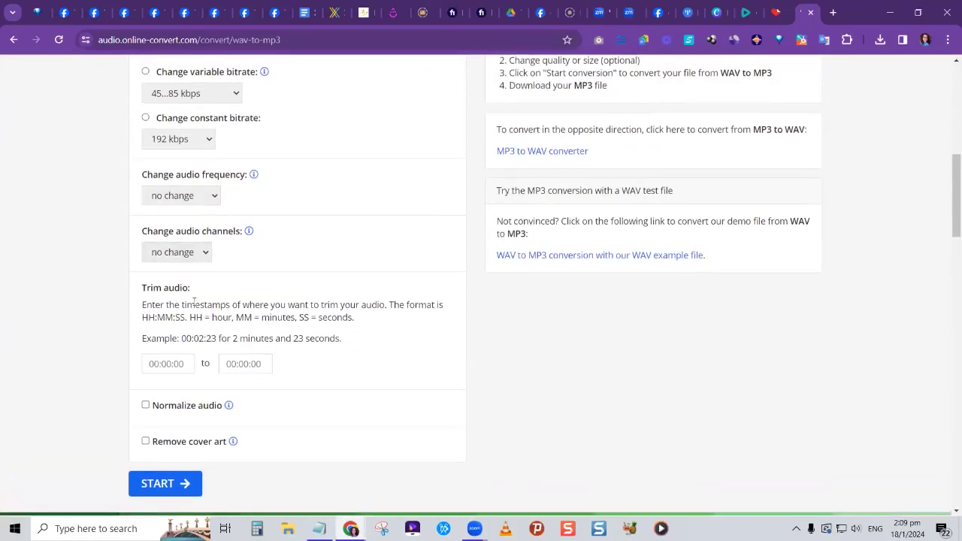
pyautogui.scroll(-1, 188, 361)
pyautogui.click(174, 422)
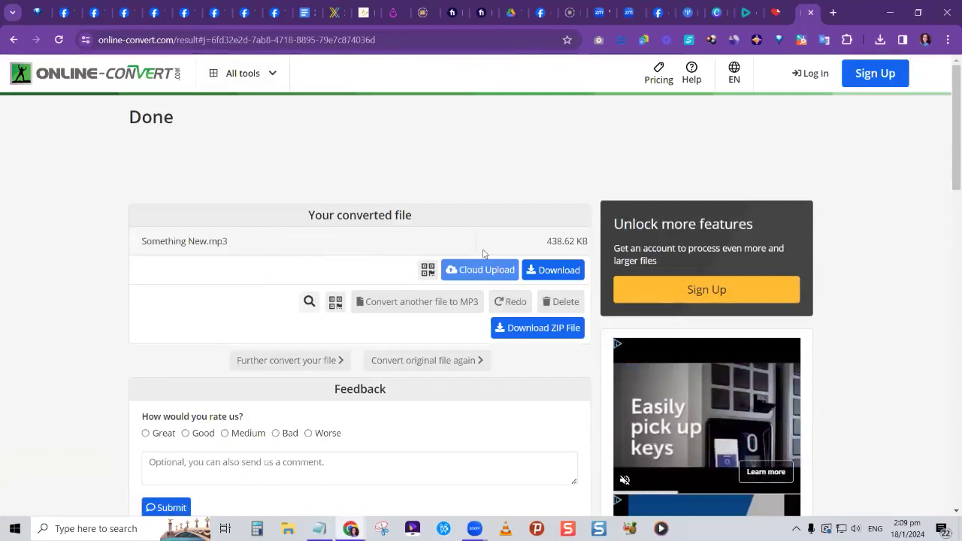
# - Download the converted Something New.mp3 file to the computer
pyautogui.click(555, 273)
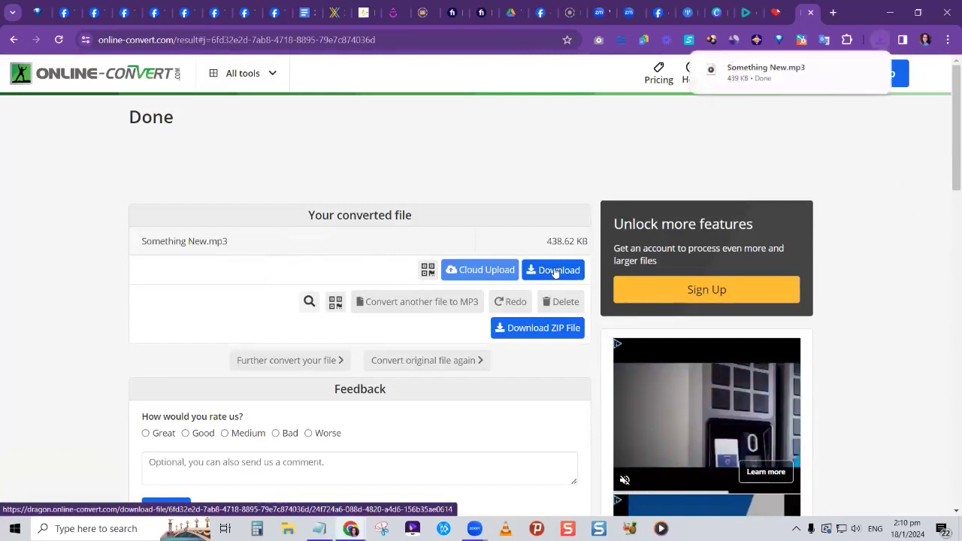
pyautogui.moveTo(790, 72)
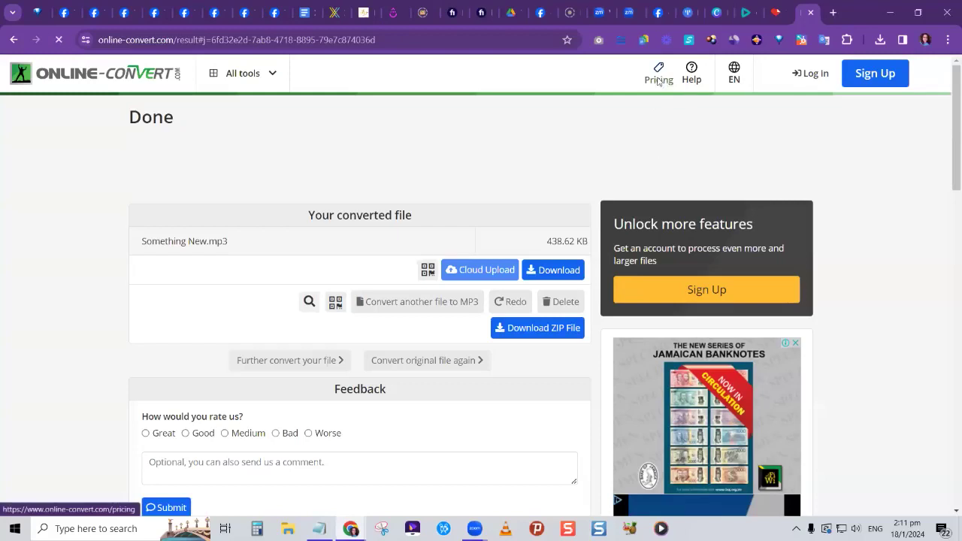
# - Review the Online-Convert pricing plans with monthly billing, then return to the conversion result page
pyautogui.click(658, 75)
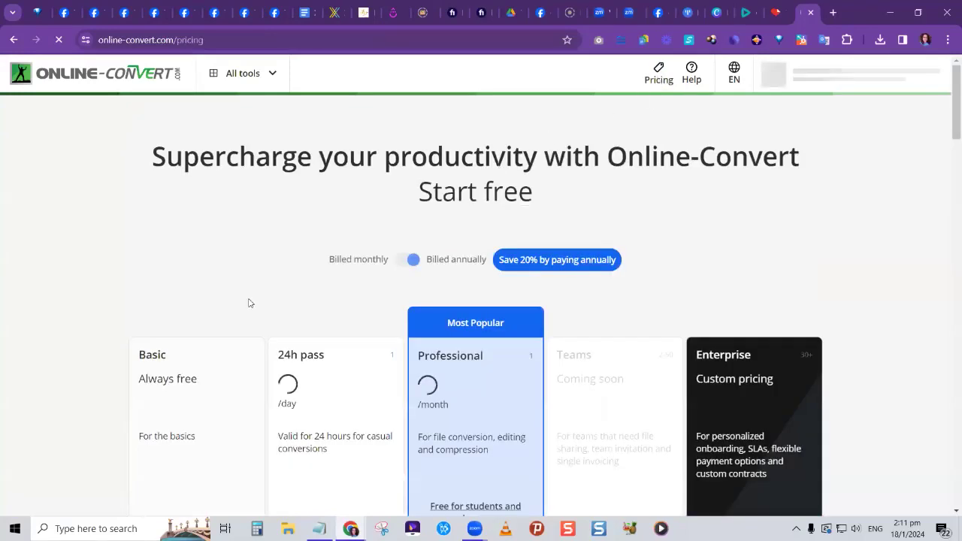
pyautogui.click(404, 260)
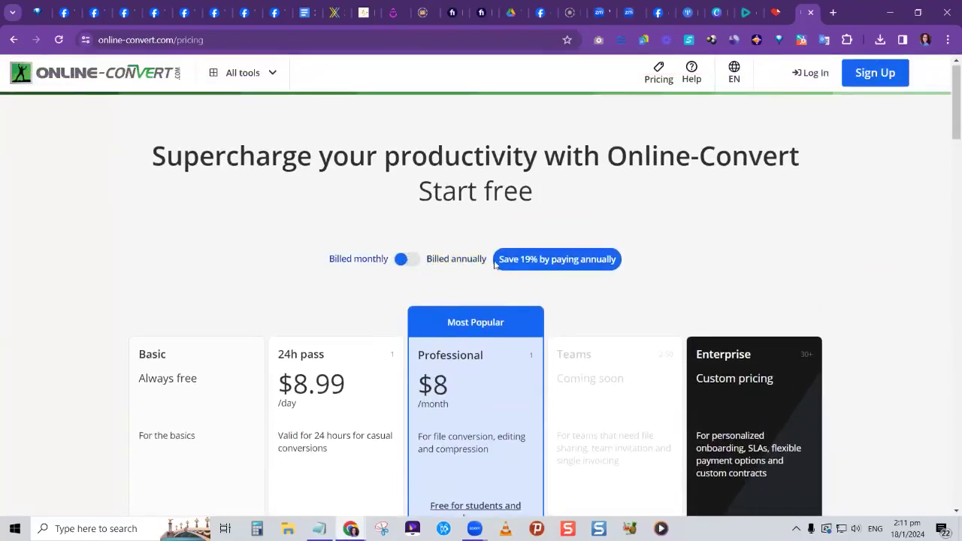
pyautogui.scroll(-1, 455, 375)
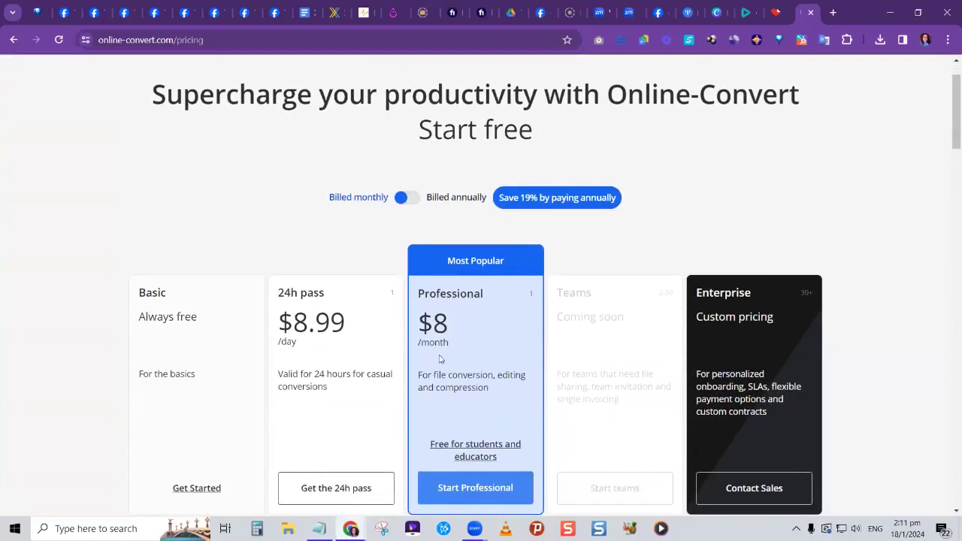
pyautogui.scroll(-1, 459, 399)
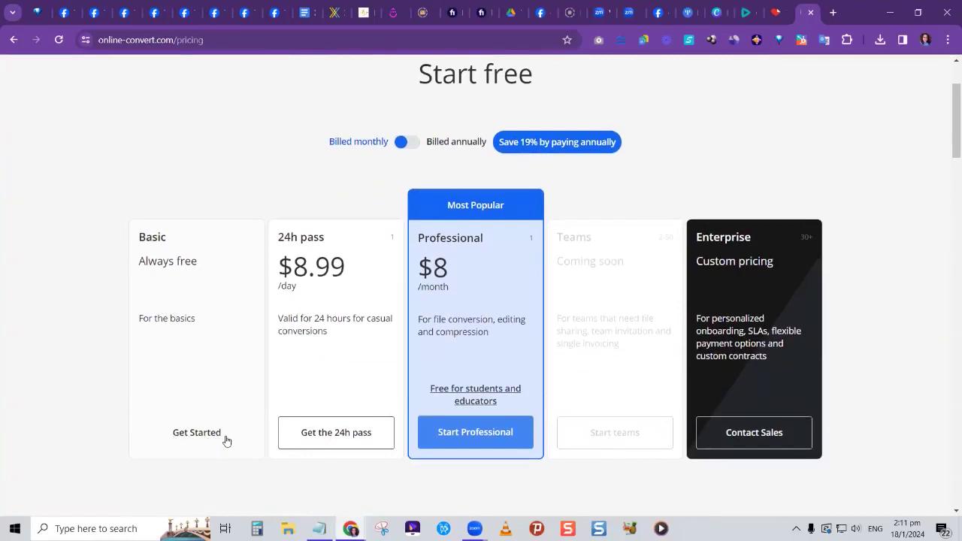
pyautogui.moveTo(200, 324); pyautogui.dragTo(139, 319)
pyautogui.click(196, 320)
pyautogui.scroll(1, 611, 220)
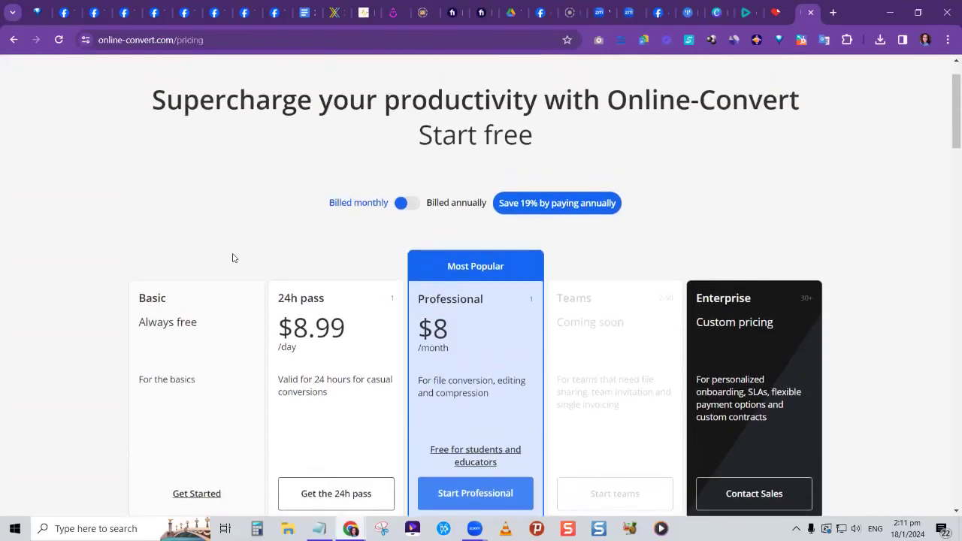
pyautogui.click(15, 40)
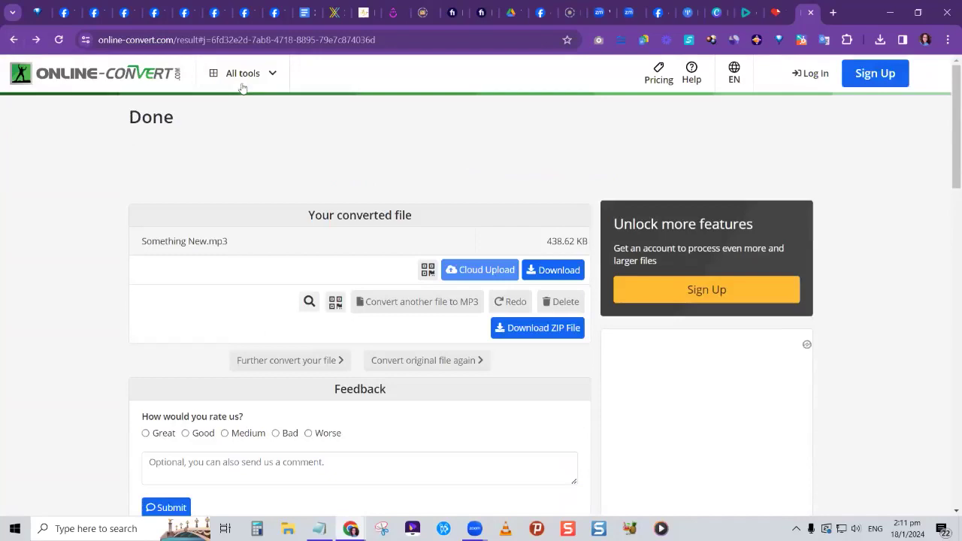
# - Open the Video converter from the site's tools and dismiss the Google sign-in prompt
pyautogui.click(250, 78)
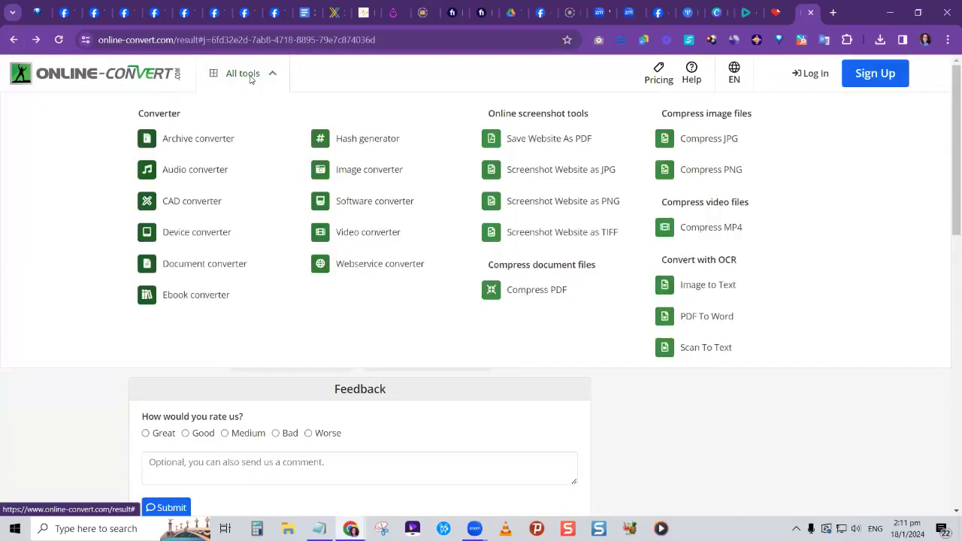
pyautogui.click(350, 230)
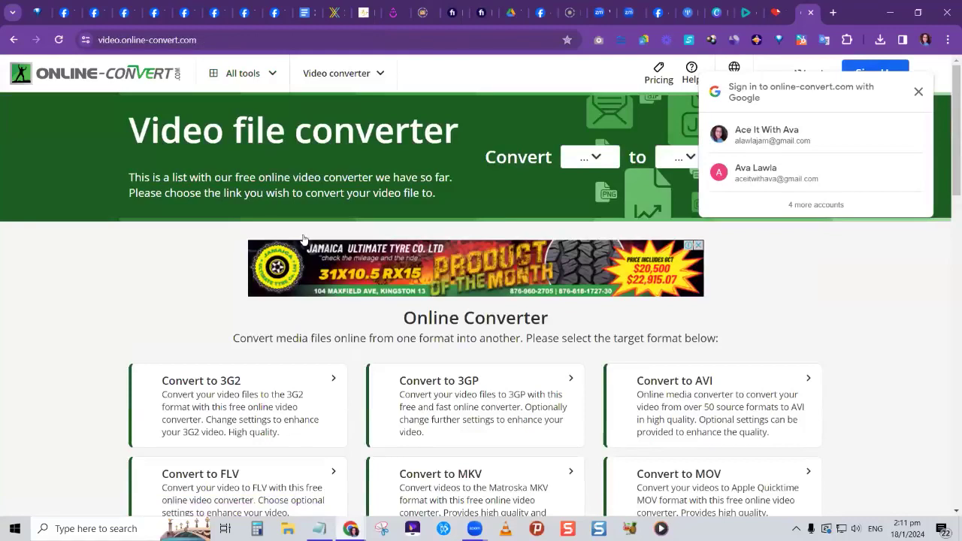
pyautogui.click(917, 93)
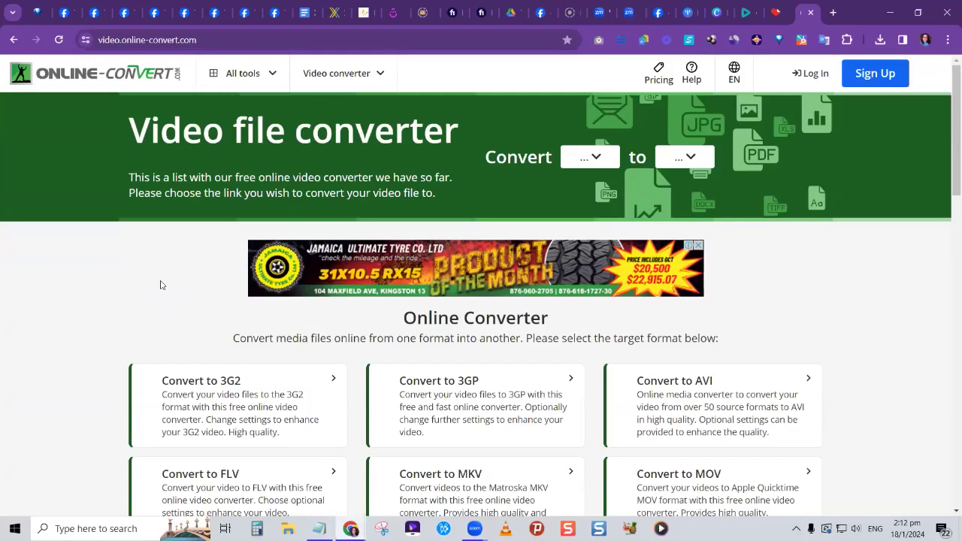
# - Set up a video conversion with MOV as the source format and MP4 as the target format
pyautogui.click(597, 156)
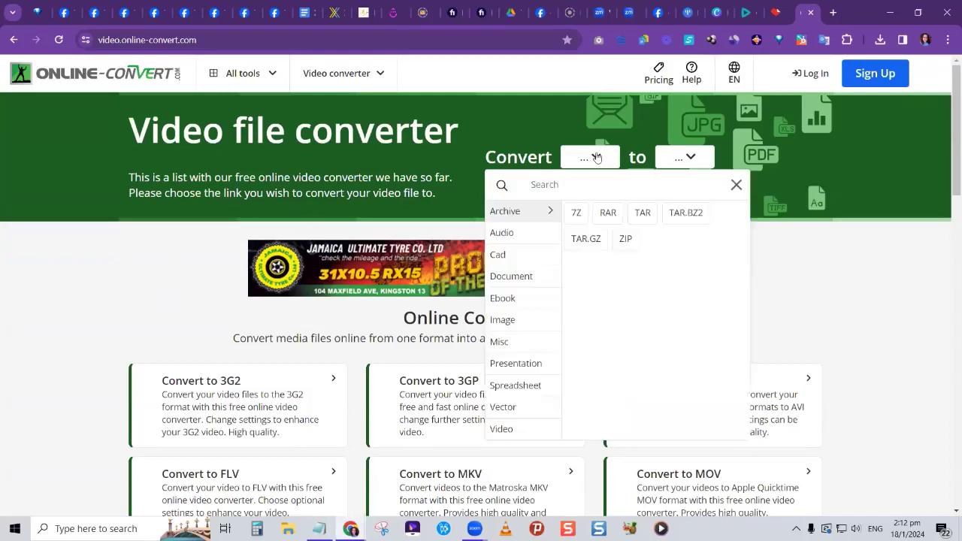
pyautogui.moveTo(517, 432)
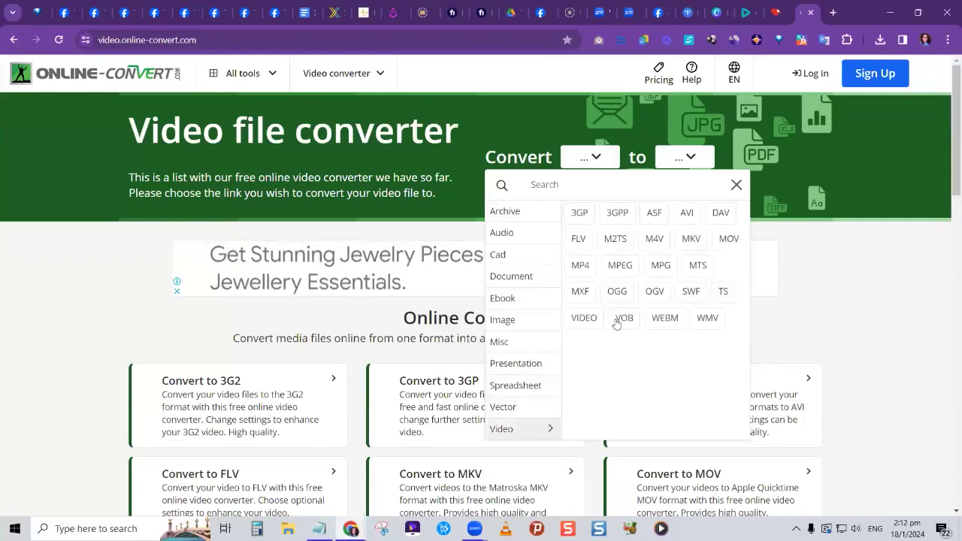
pyautogui.click(730, 239)
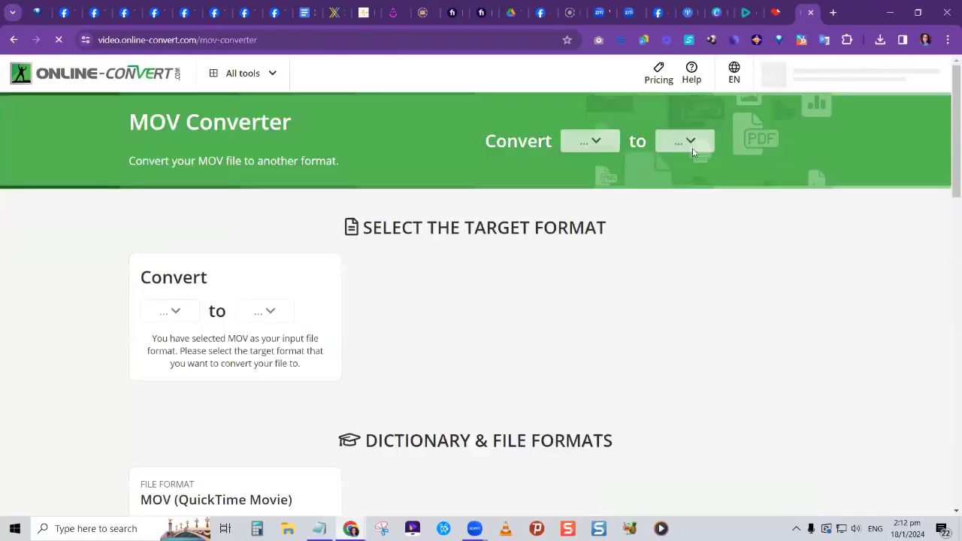
pyautogui.click(691, 148)
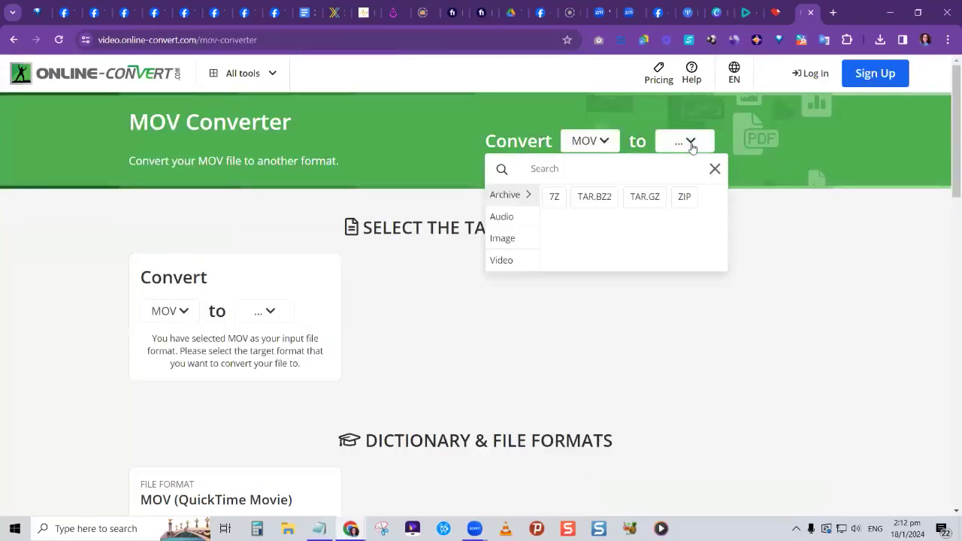
pyautogui.moveTo(504, 260)
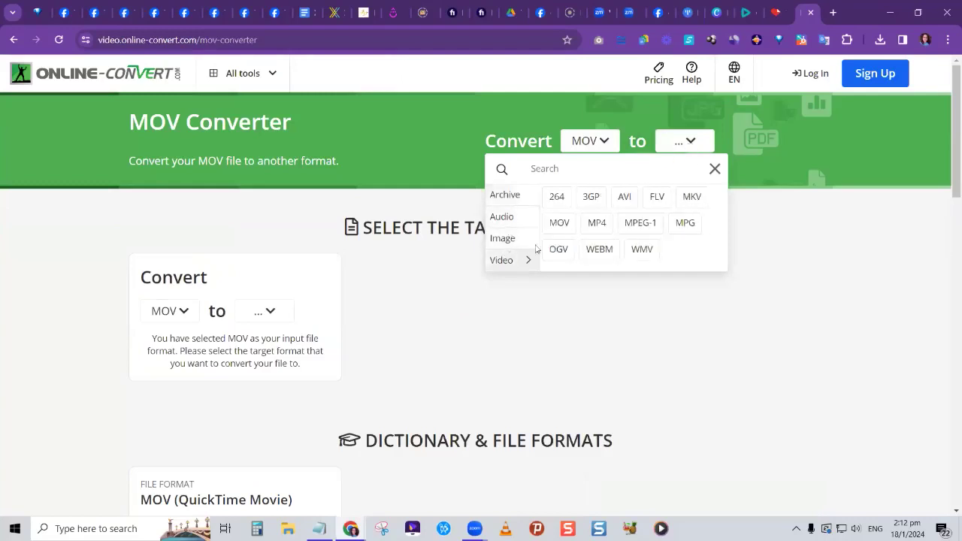
pyautogui.click(600, 225)
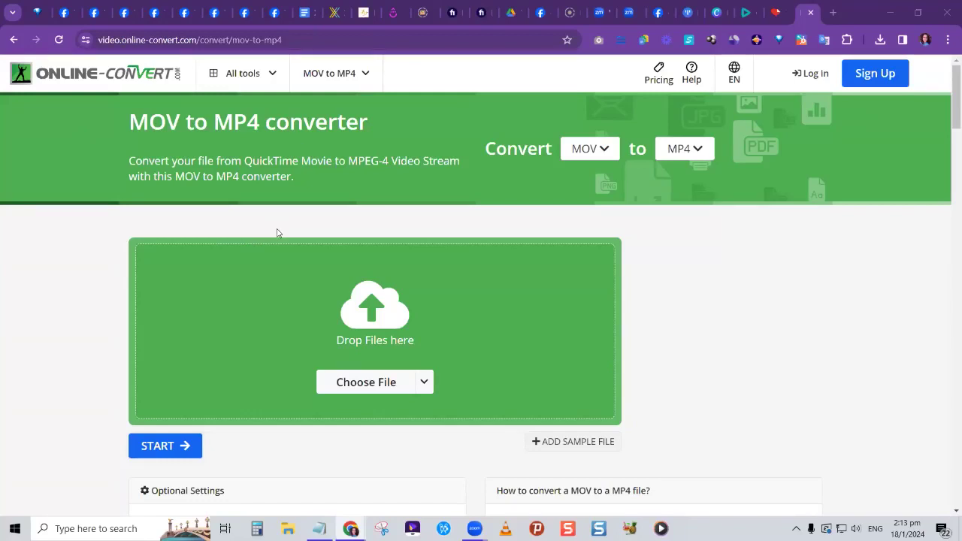
# - Open the Image converter and look over its target formats, dismissing the Google sign-in prompt
pyautogui.click(245, 75)
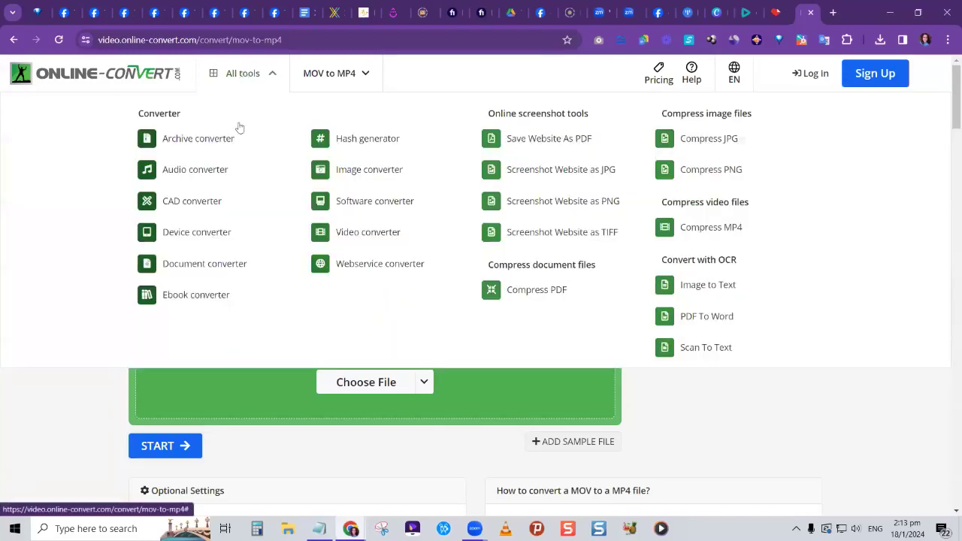
pyautogui.click(366, 168)
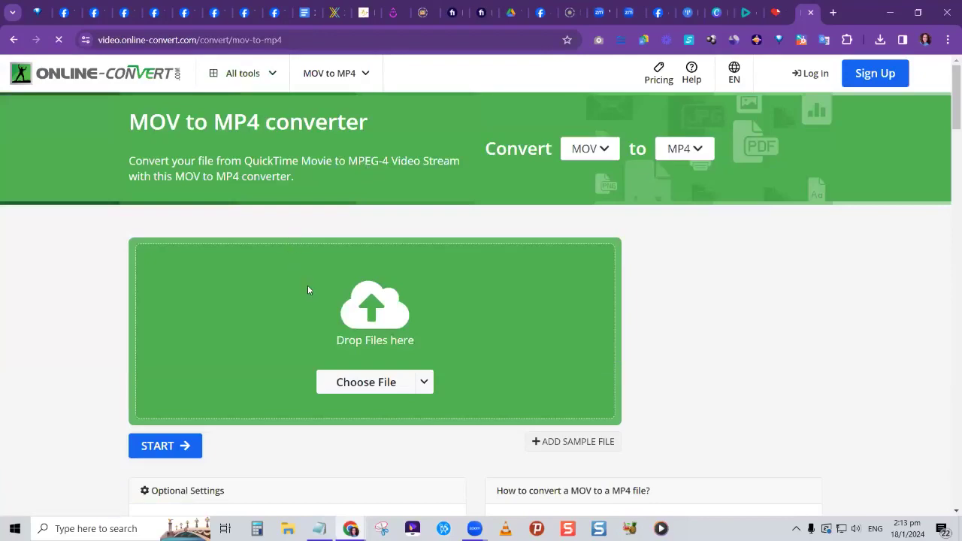
pyautogui.scroll(-4, 354, 368)
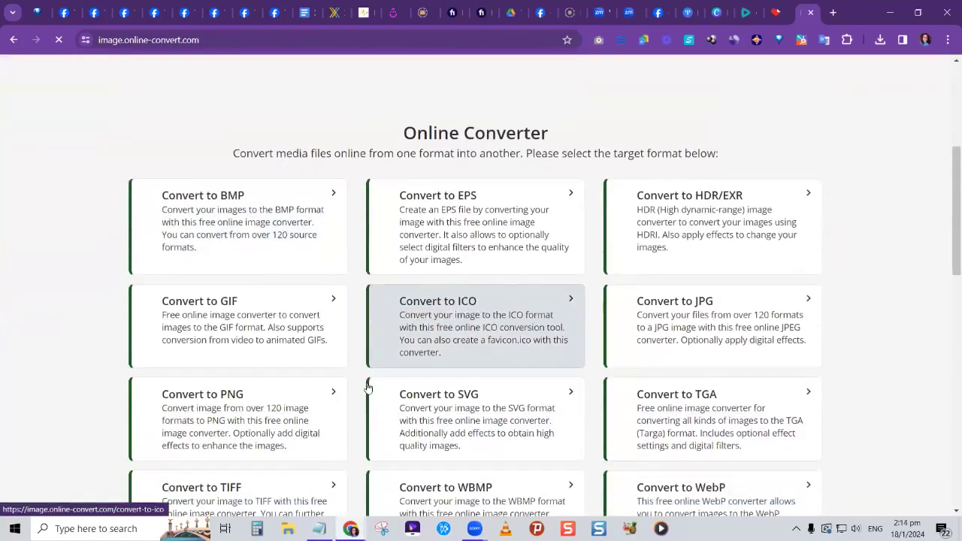
pyautogui.scroll(-3, 376, 389)
pyautogui.scroll(4, 479, 395)
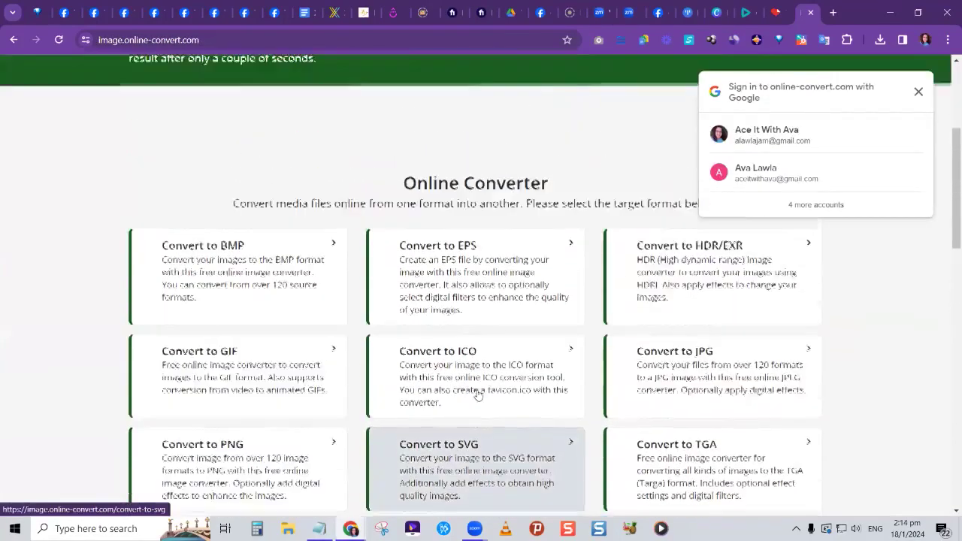
pyautogui.scroll(2, 478, 397)
pyautogui.click(919, 91)
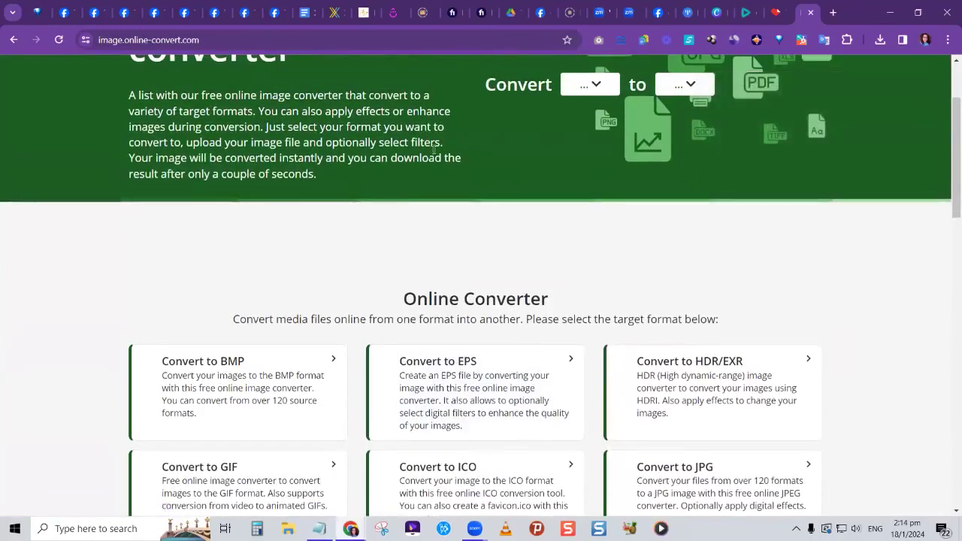
pyautogui.scroll(2, 434, 149)
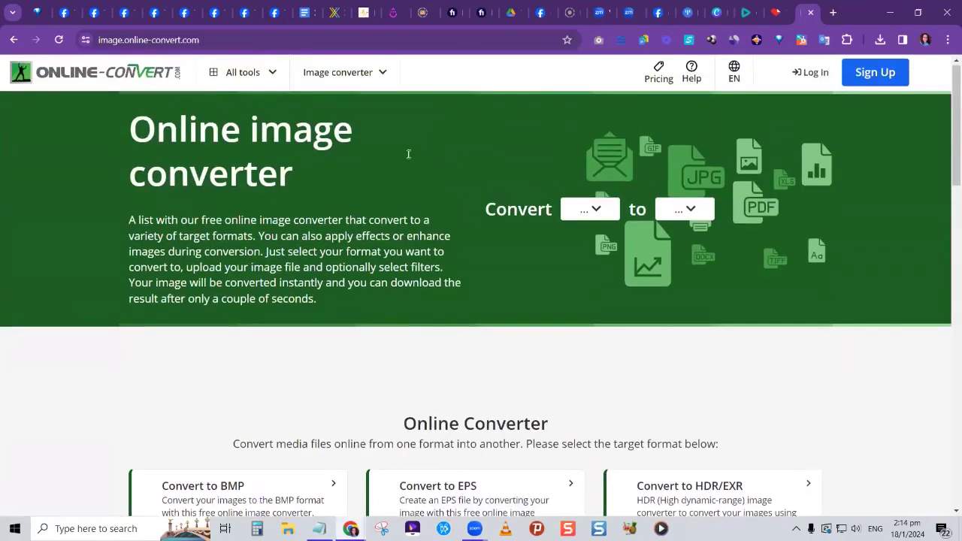
# - Return to the Online-Convert home page and show its full web address
pyautogui.click(245, 76)
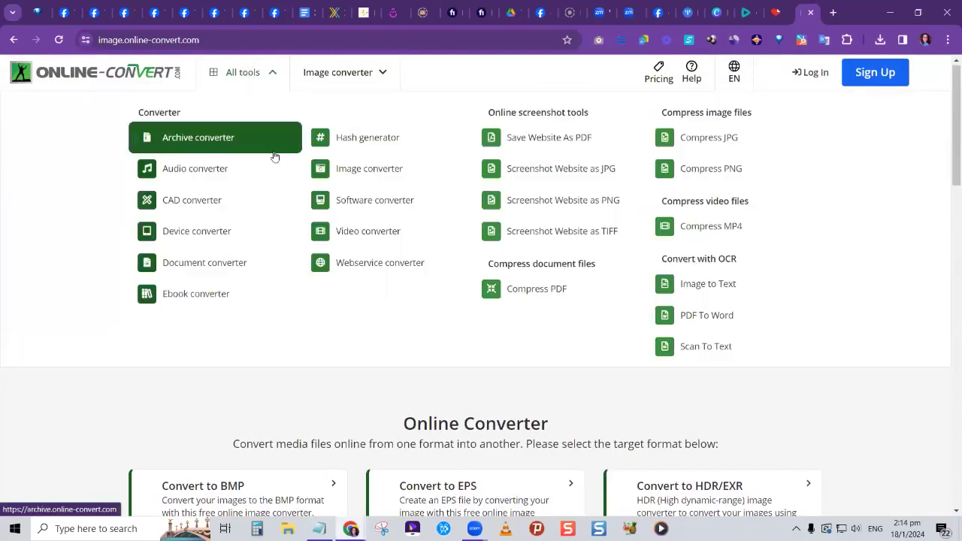
pyautogui.click(195, 398)
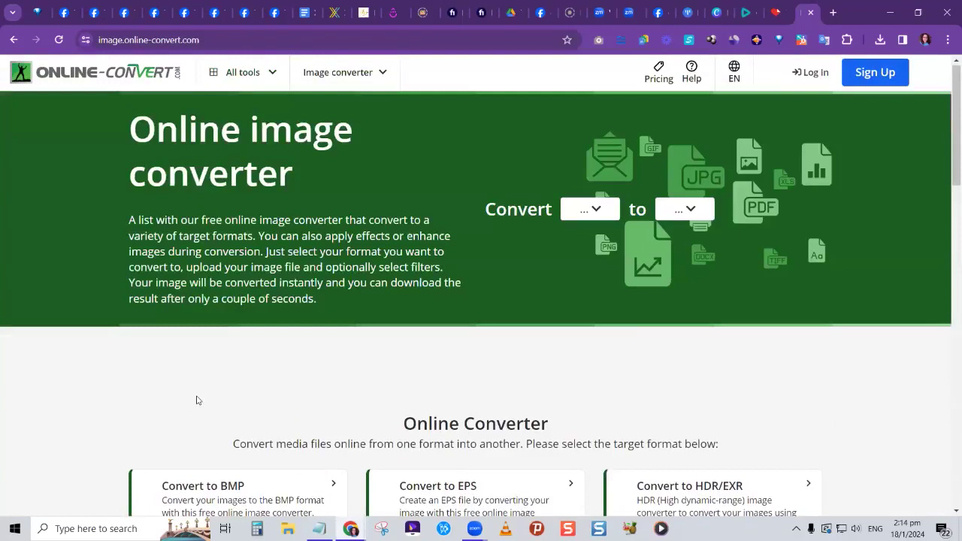
pyautogui.click(126, 78)
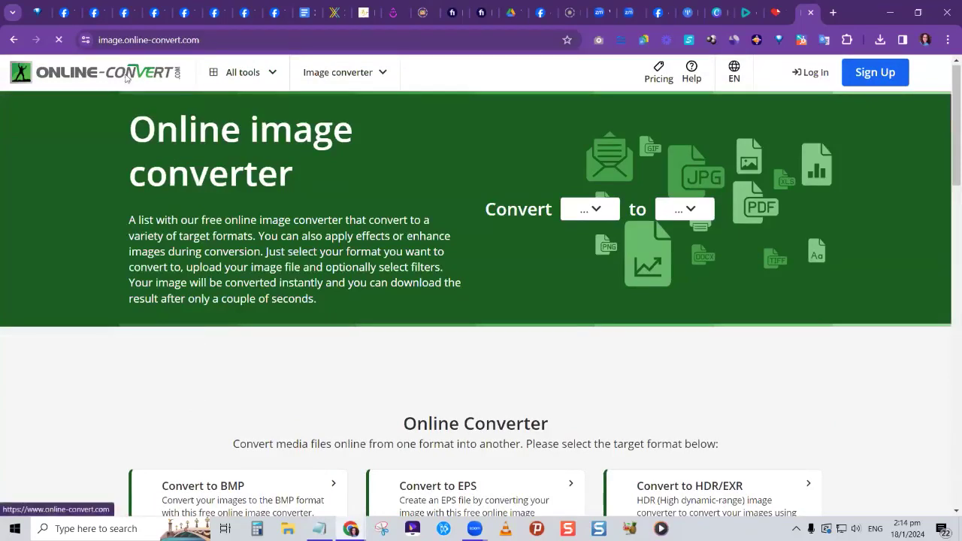
pyautogui.click(145, 42)
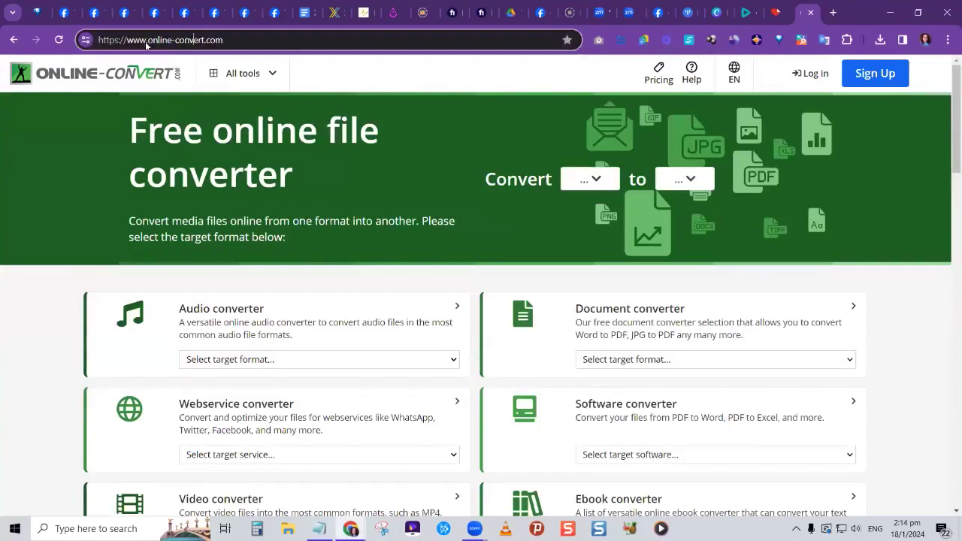
pyautogui.click(287, 153)
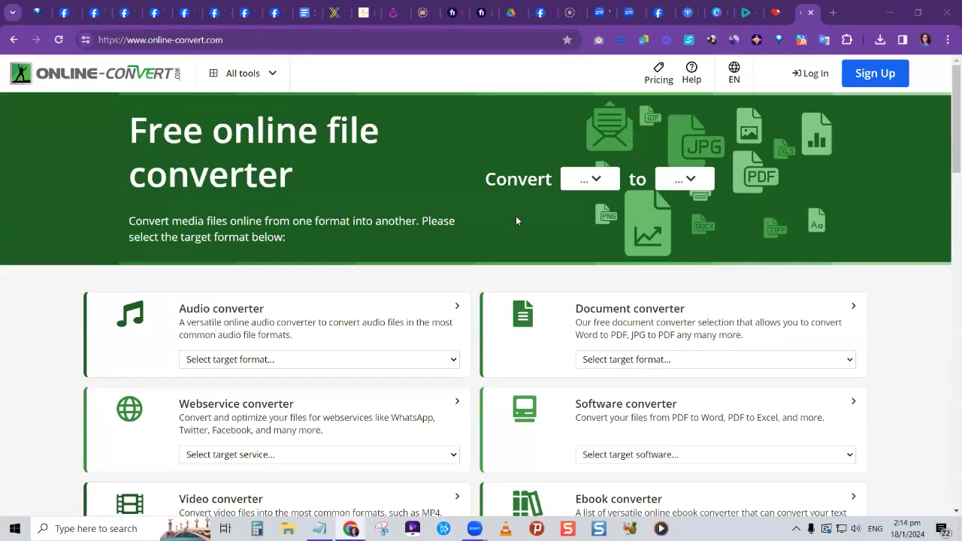
# - Switch to the open iLovePDF site and show its full web address
pyautogui.click(776, 12)
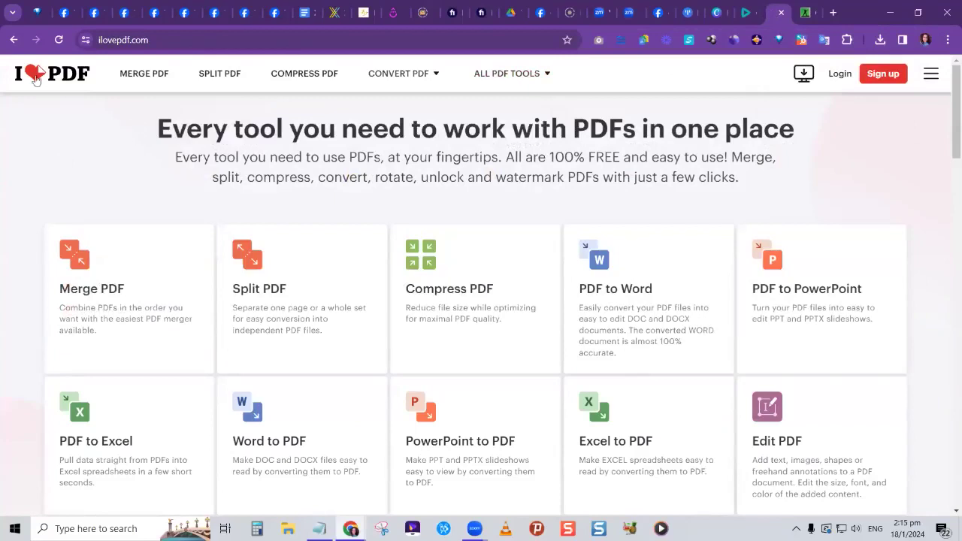
pyautogui.click(138, 43)
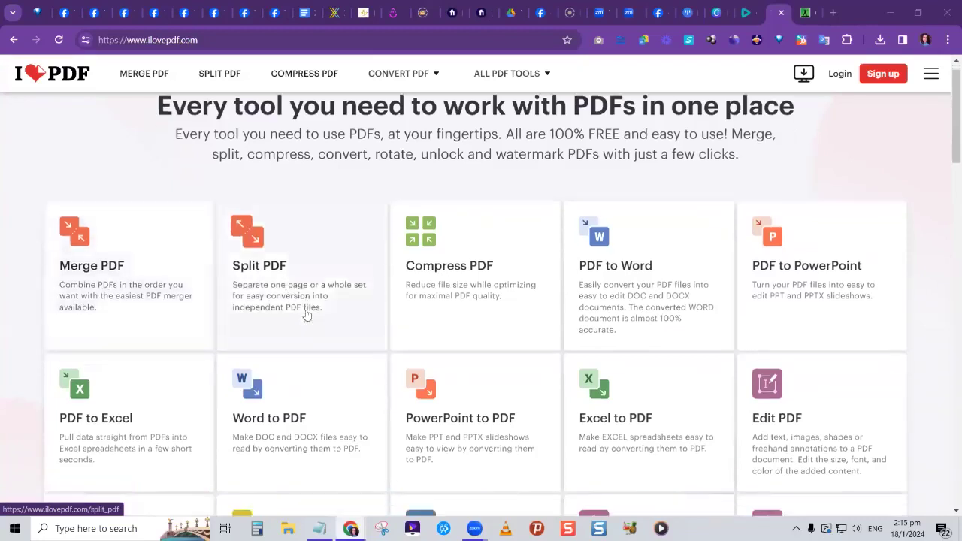
# - Look through the iLovePDF tools and open the PDF to JPG converter
pyautogui.scroll(-1, 305, 312)
pyautogui.scroll(-1, 312, 340)
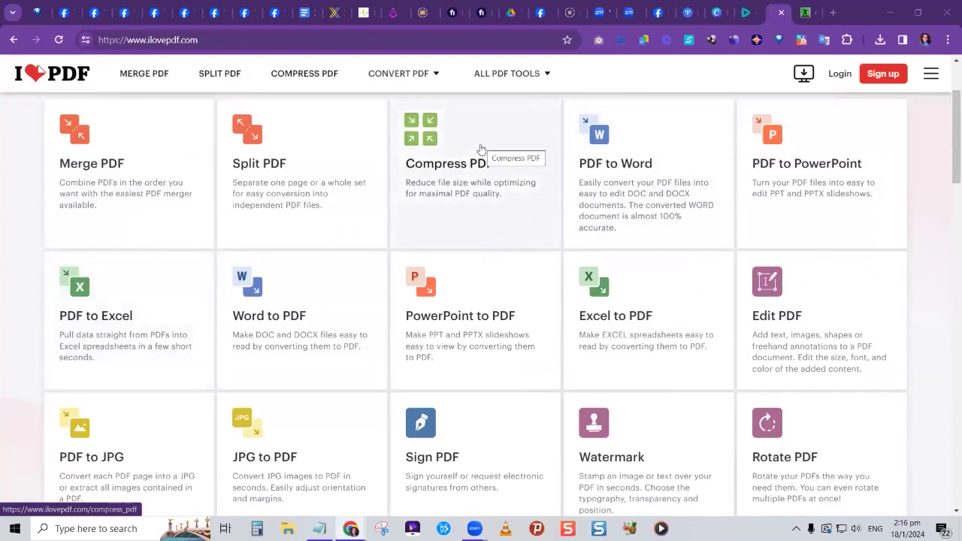
pyautogui.scroll(-1, 481, 146)
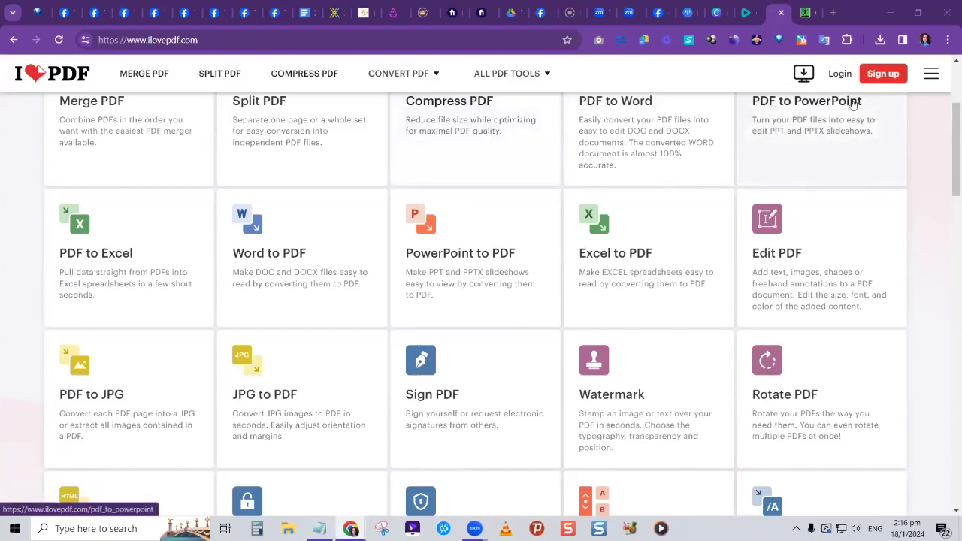
pyautogui.scroll(1, 854, 103)
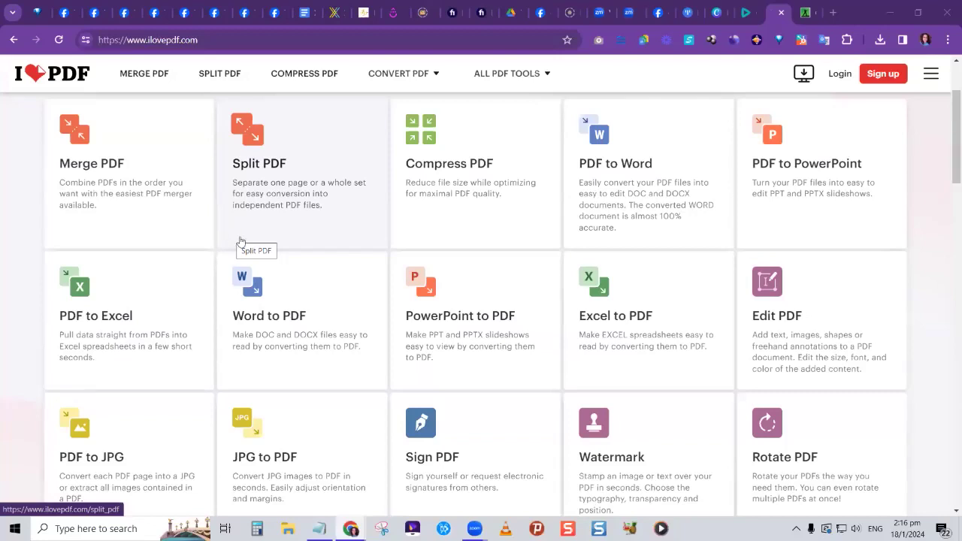
pyautogui.scroll(-3, 391, 264)
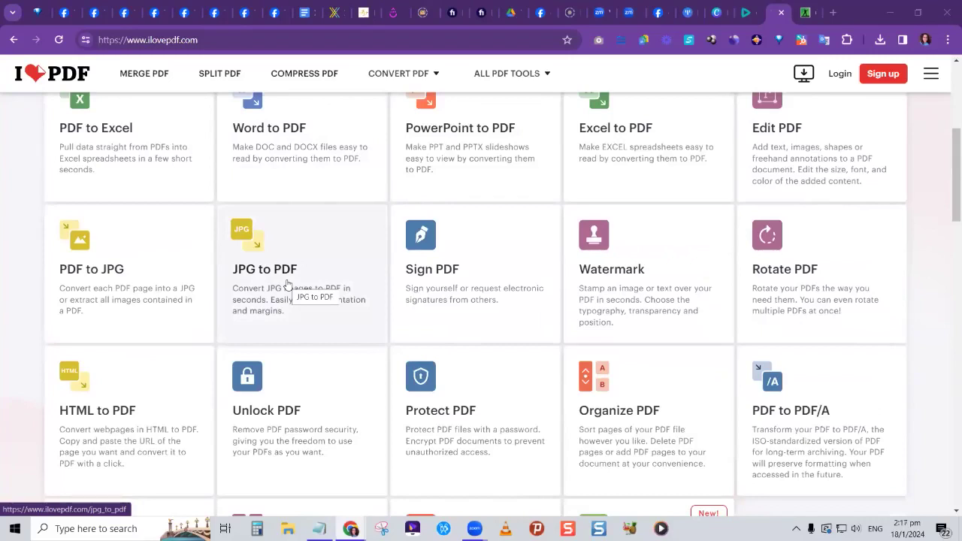
pyautogui.click(114, 285)
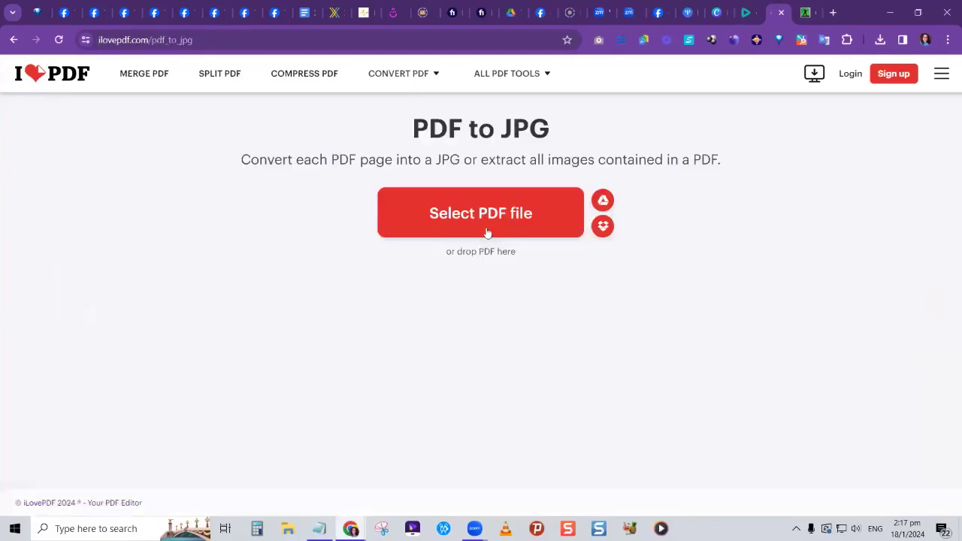
# - Load Importance-of-Good-Customer-Service.pdf from New Download Folder into the PDF to JPG converter
pyautogui.click(479, 222)
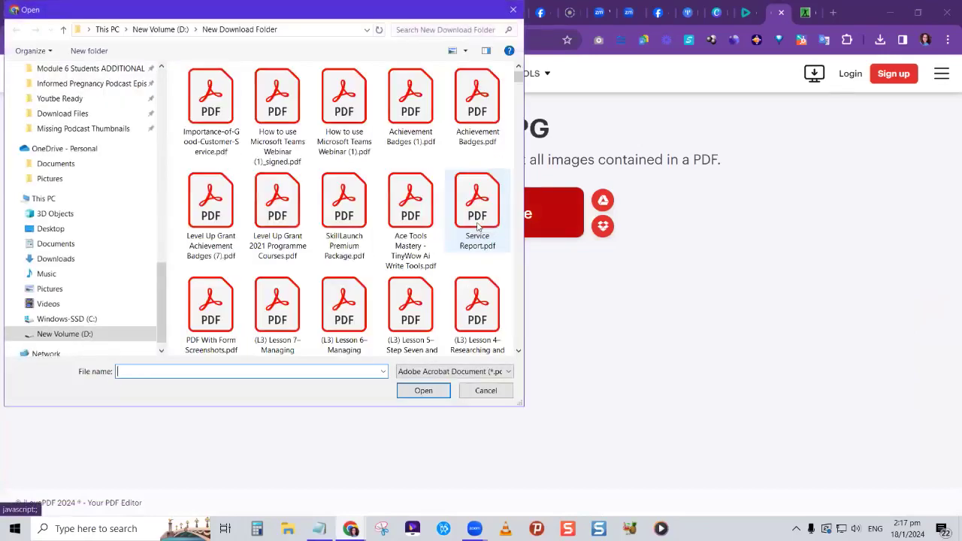
pyautogui.doubleClick(219, 152)
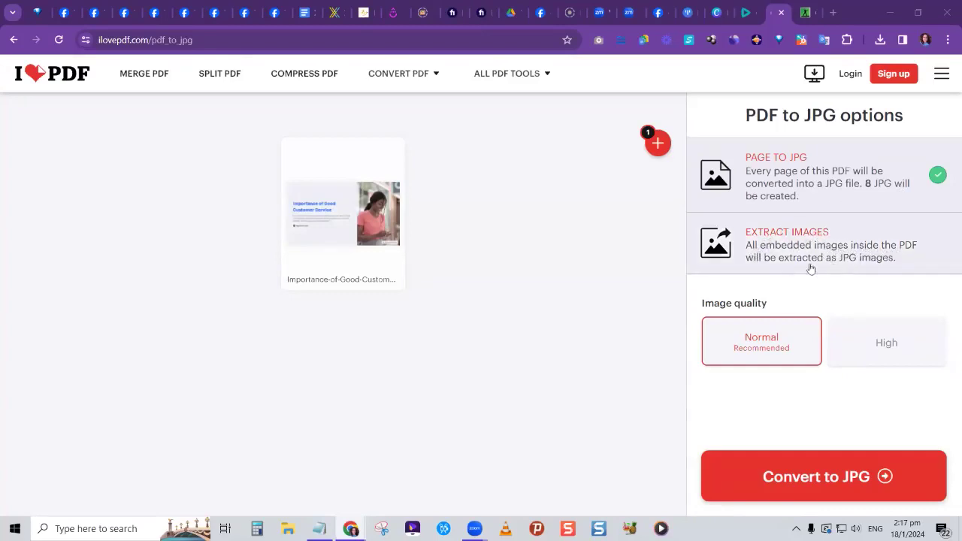
# - Try the Extract Images mode and High image quality, restoring Page to JPG and Normal quality
pyautogui.click(863, 245)
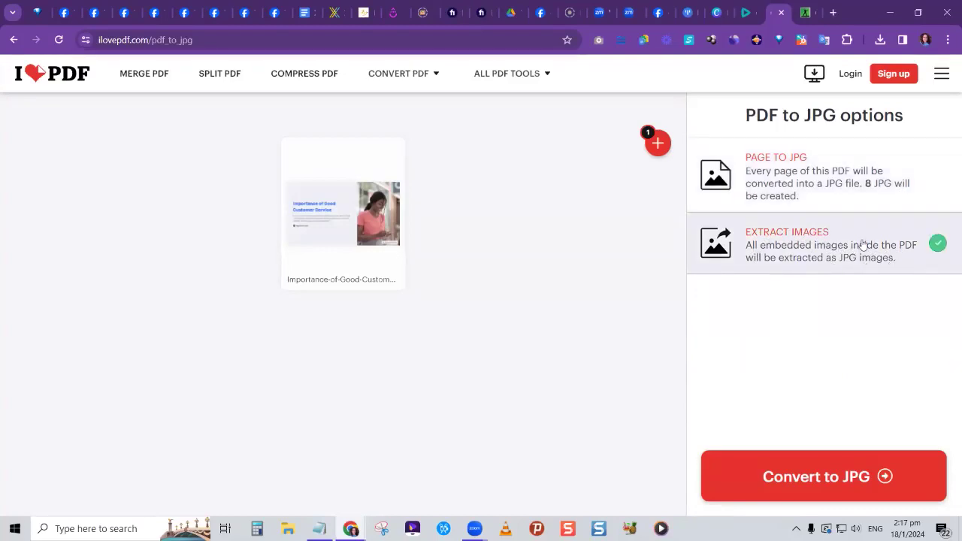
pyautogui.click(846, 187)
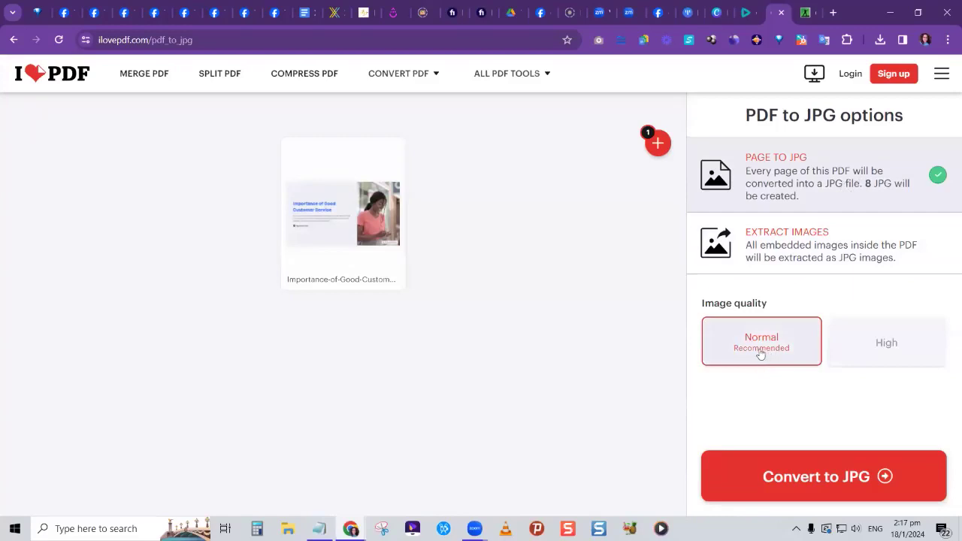
pyautogui.click(873, 344)
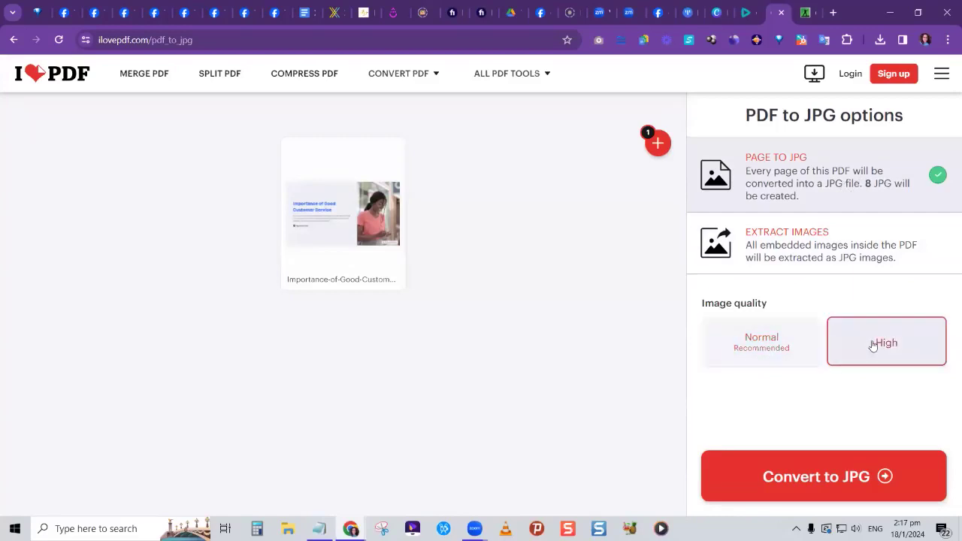
pyautogui.click(779, 345)
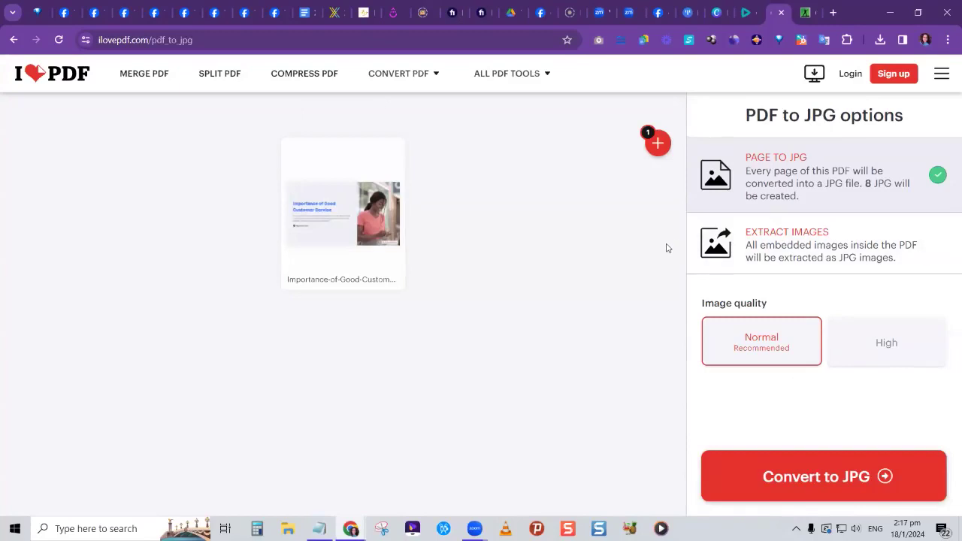
# - Convert every page of the PDF to JPG and download the resulting images
pyautogui.click(808, 483)
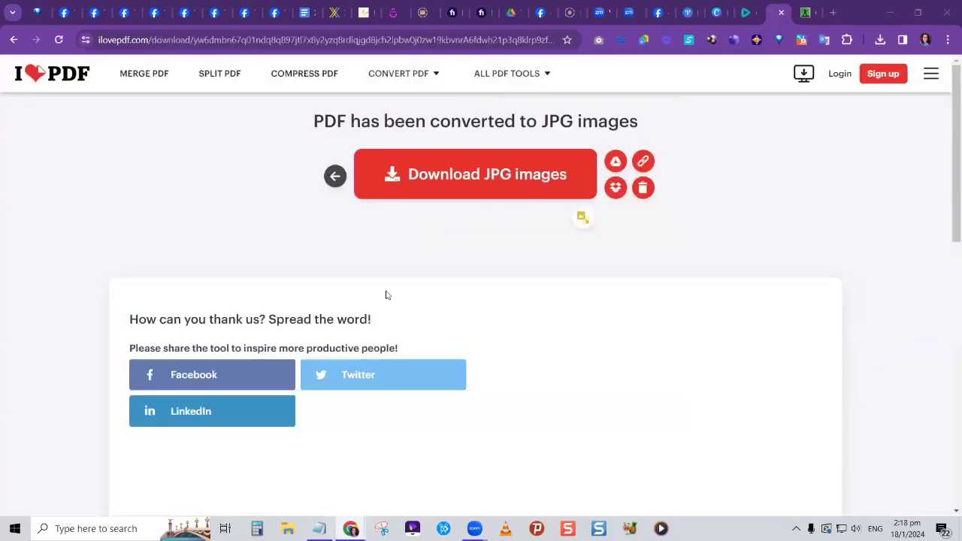
pyautogui.scroll(-2, 387, 295)
pyautogui.scroll(2, 386, 295)
pyautogui.scroll(1, 387, 295)
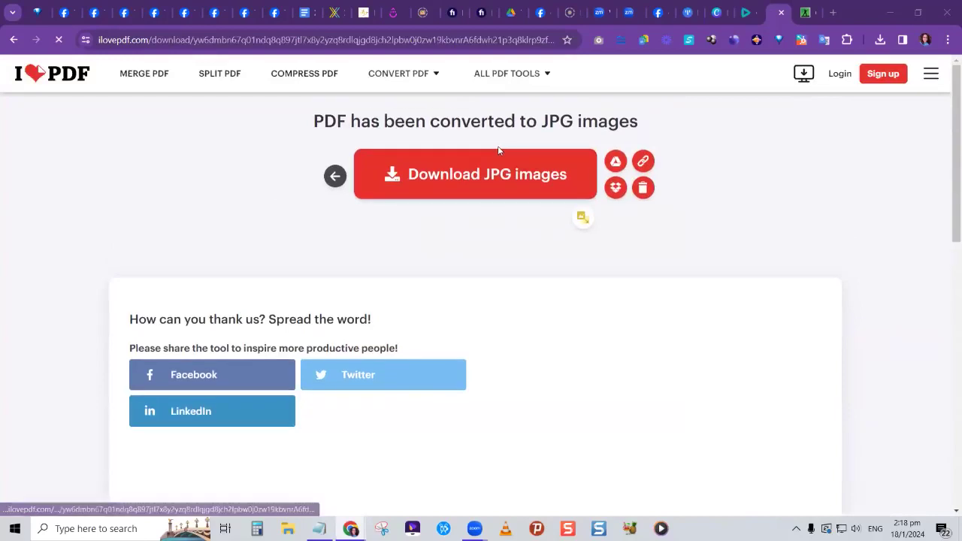
pyautogui.click(501, 154)
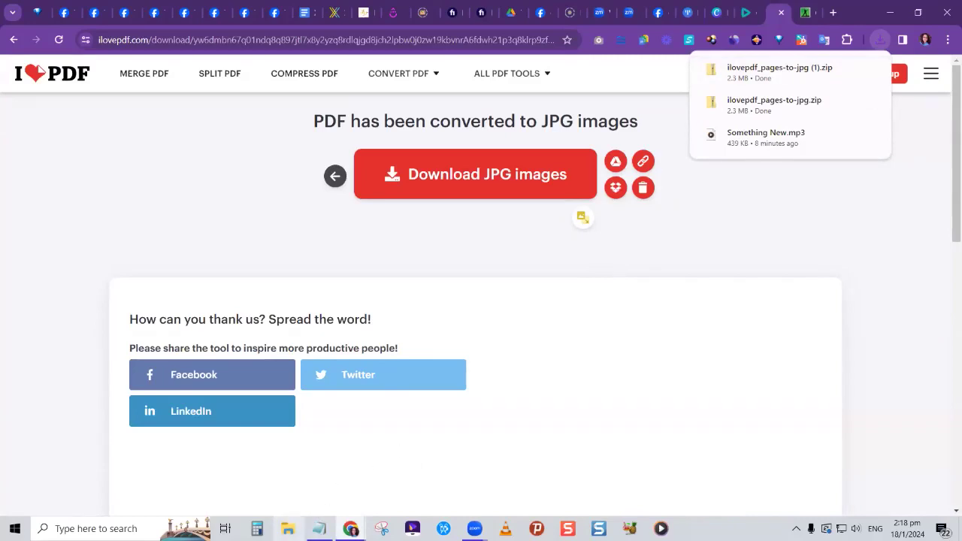
# - Switch to File Explorer and extract ilovepdf_pages-to-jpg.zip in New Download Folder into its own ilovepdf_pages-to-jpg folder with 7-Zip
pyautogui.click(288, 529)
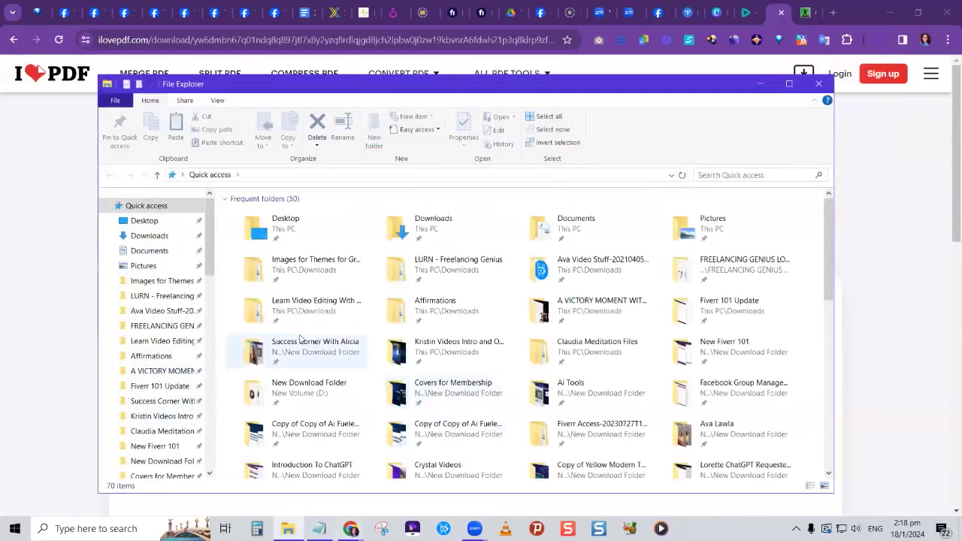
pyautogui.scroll(-2, 162, 406)
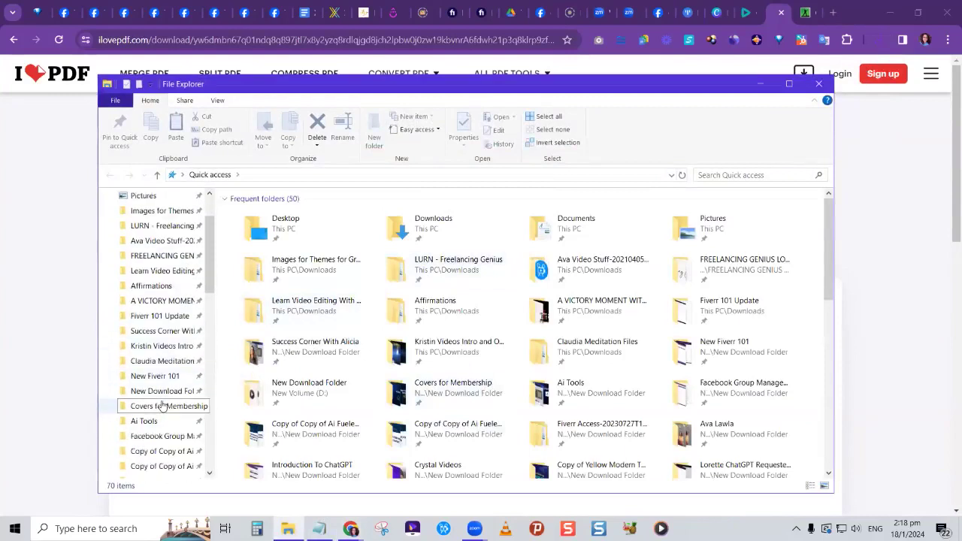
pyautogui.scroll(-7, 162, 406)
pyautogui.scroll(3, 170, 364)
pyautogui.click(169, 241)
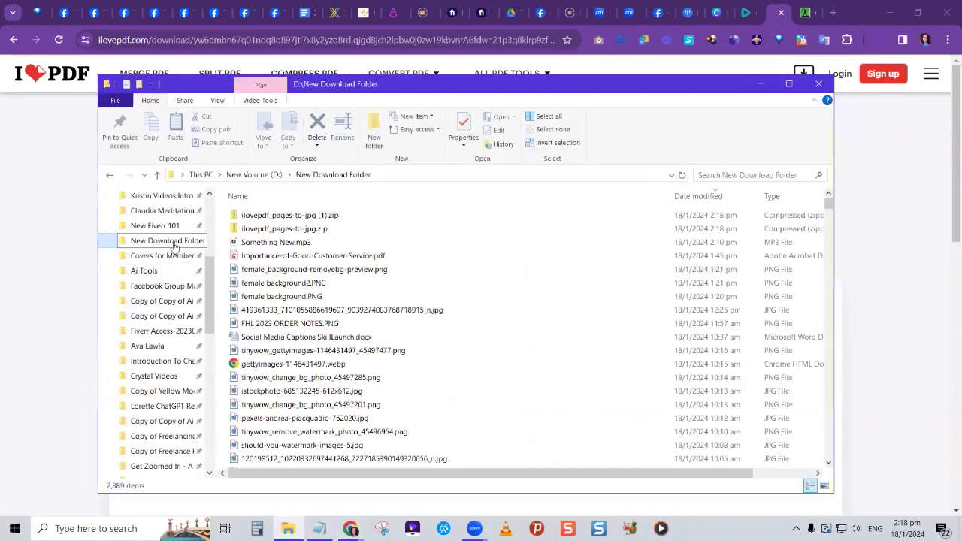
pyautogui.rightClick(296, 230)
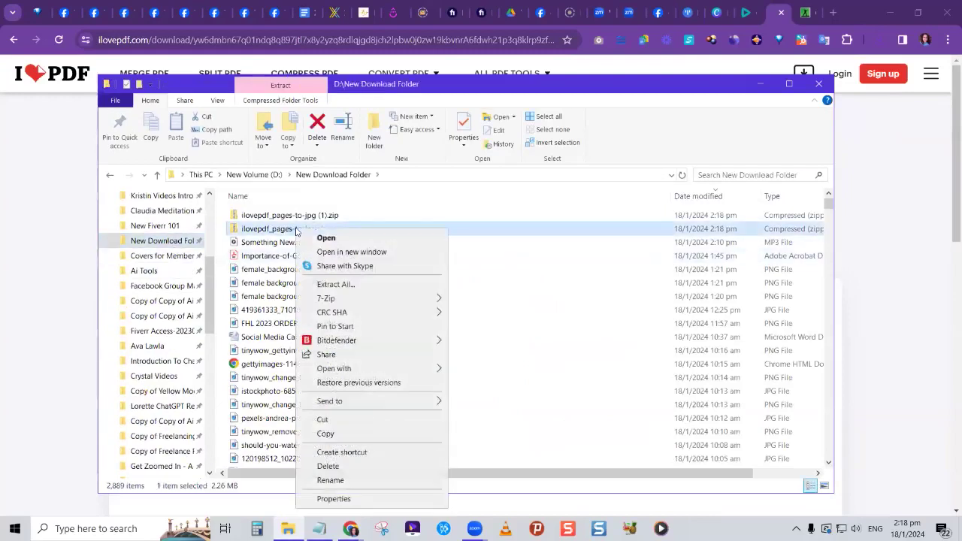
pyautogui.moveTo(333, 299)
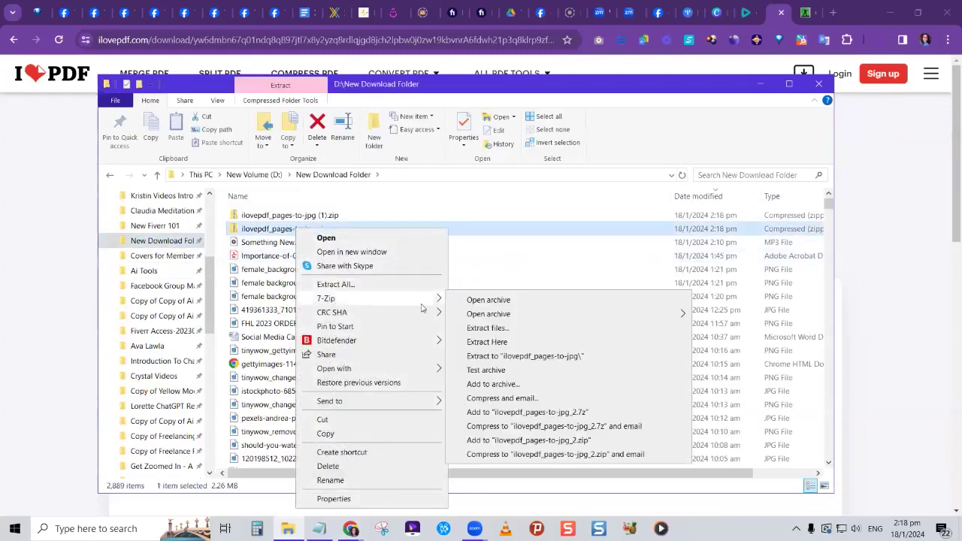
pyautogui.click(519, 358)
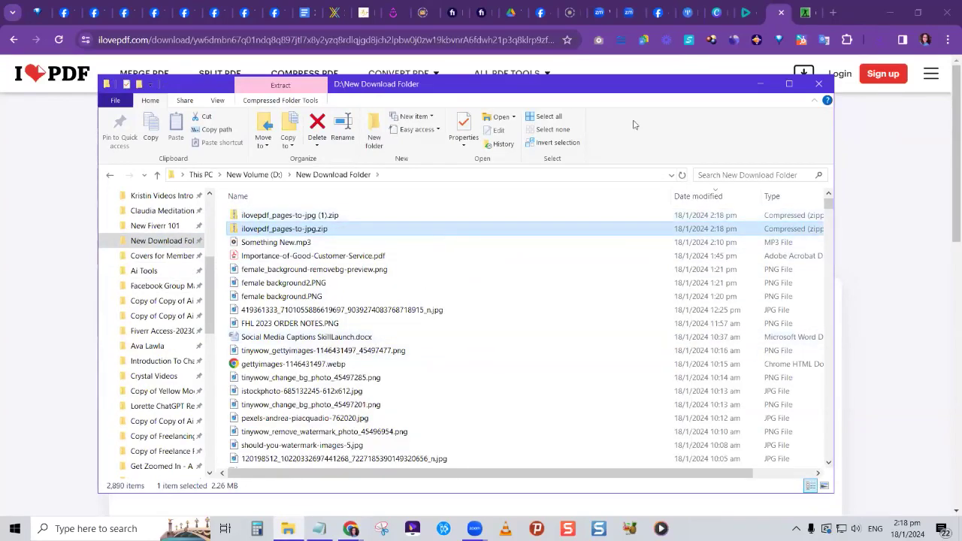
# - Find and open the extracted ilovepdf_pages-to-jpg folder, and move its window clear of the iLovePDF tool list
pyautogui.scroll(-15, 554, 350)
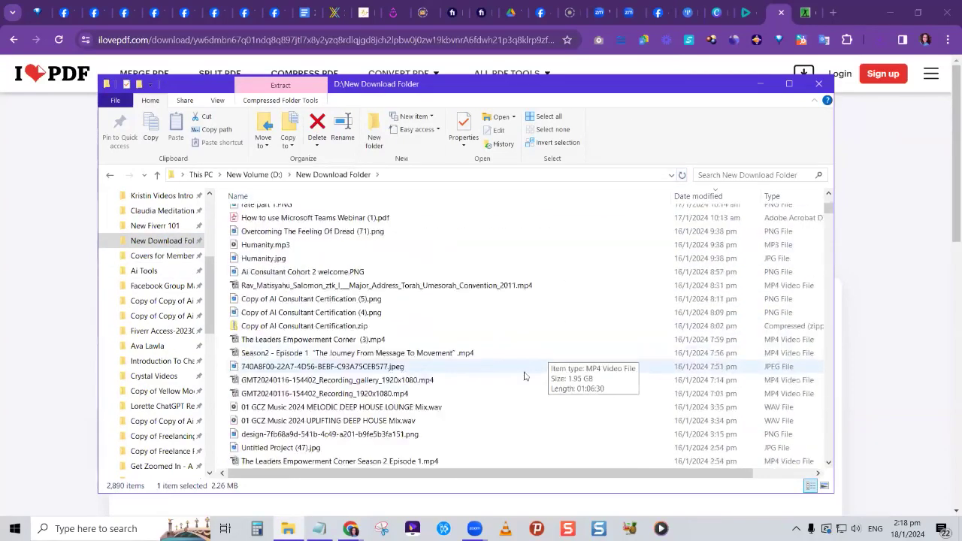
pyautogui.scroll(-15, 481, 406)
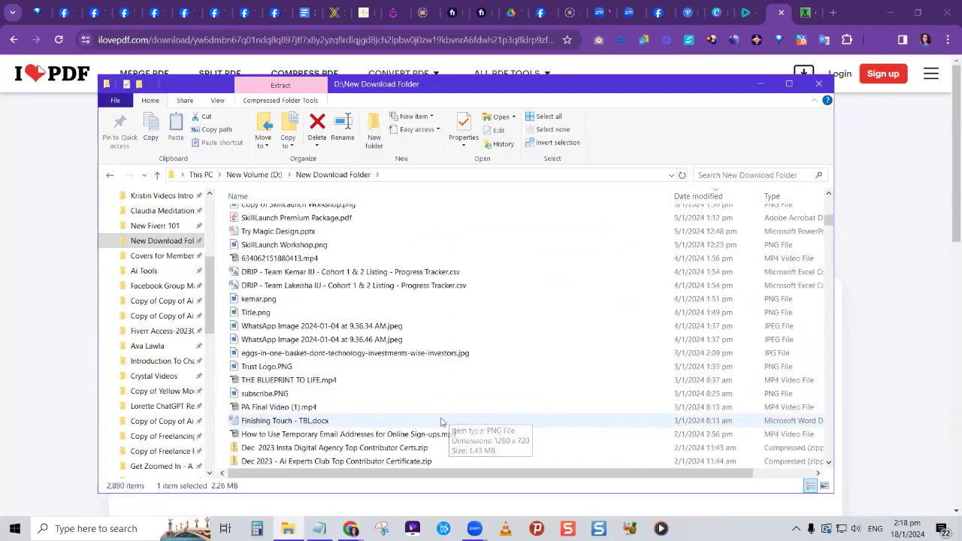
pyautogui.scroll(-15, 440, 423)
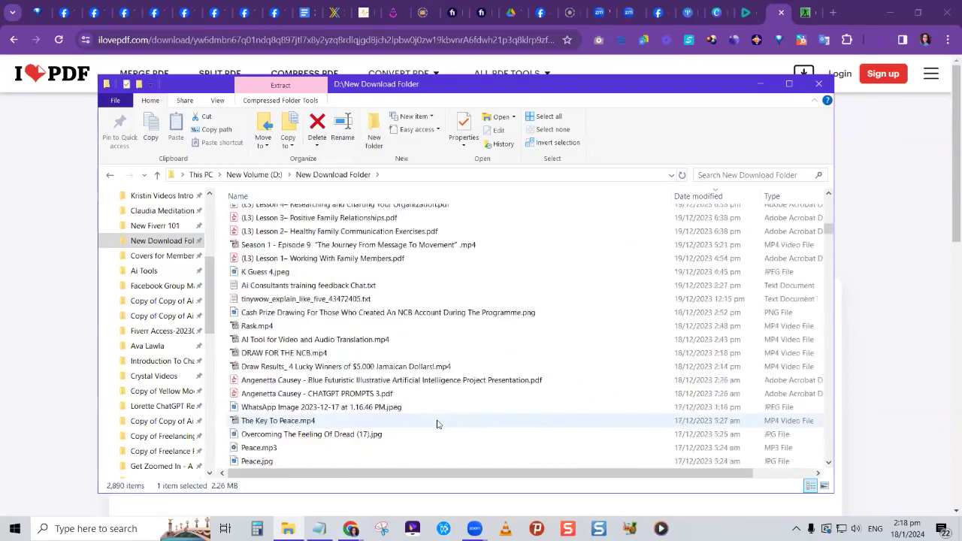
pyautogui.scroll(-15, 436, 425)
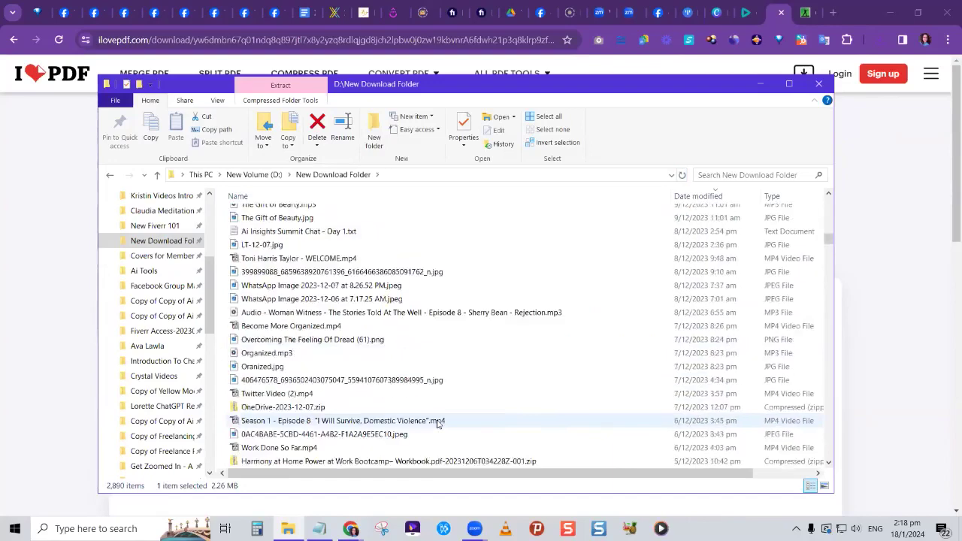
pyautogui.scroll(-15, 437, 423)
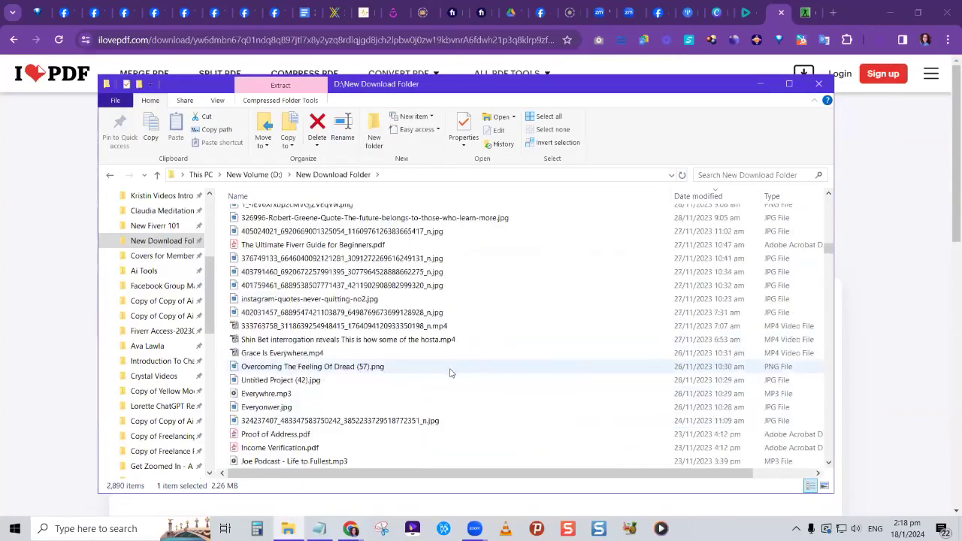
pyautogui.moveTo(641, 84); pyautogui.dragTo(607, 62)
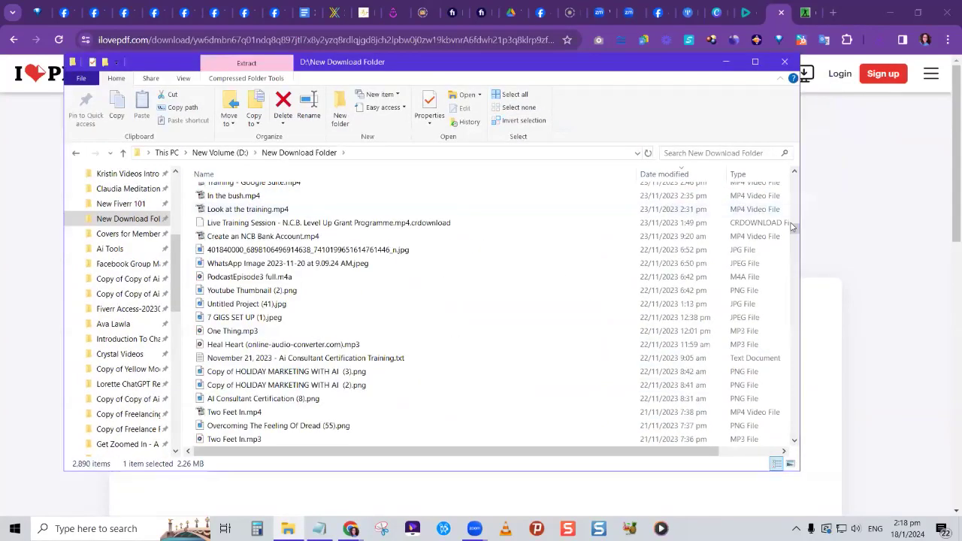
pyautogui.scroll(-20, 794, 332)
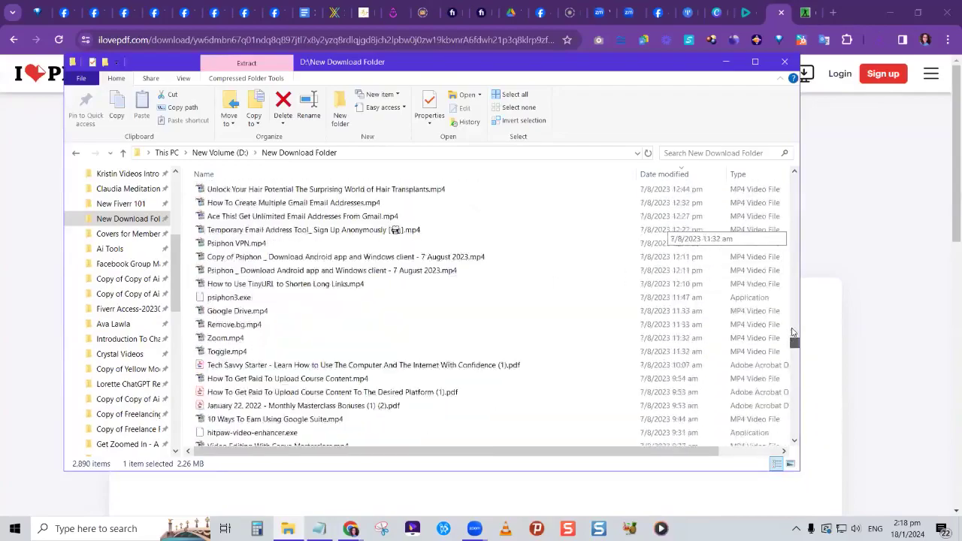
pyautogui.scroll(-20, 792, 332)
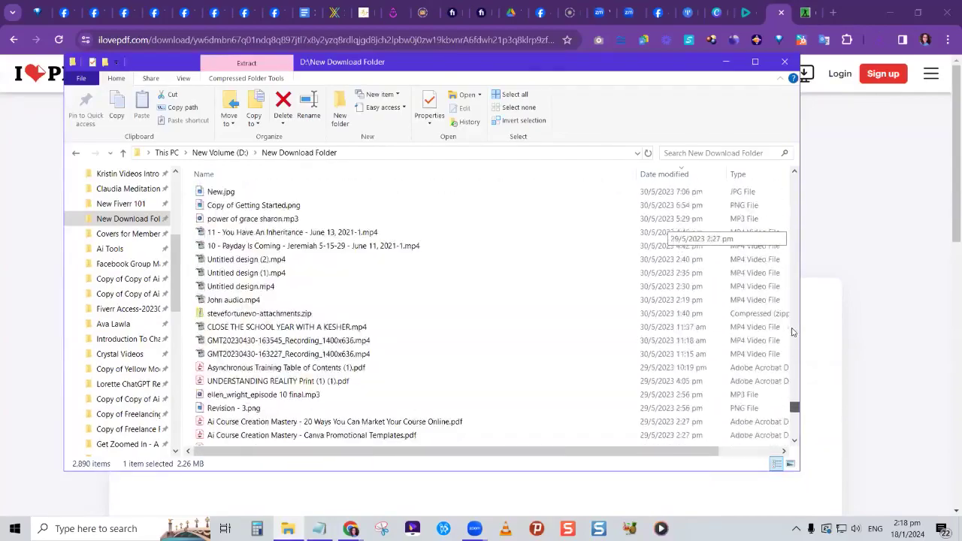
pyautogui.scroll(20, 321, 287)
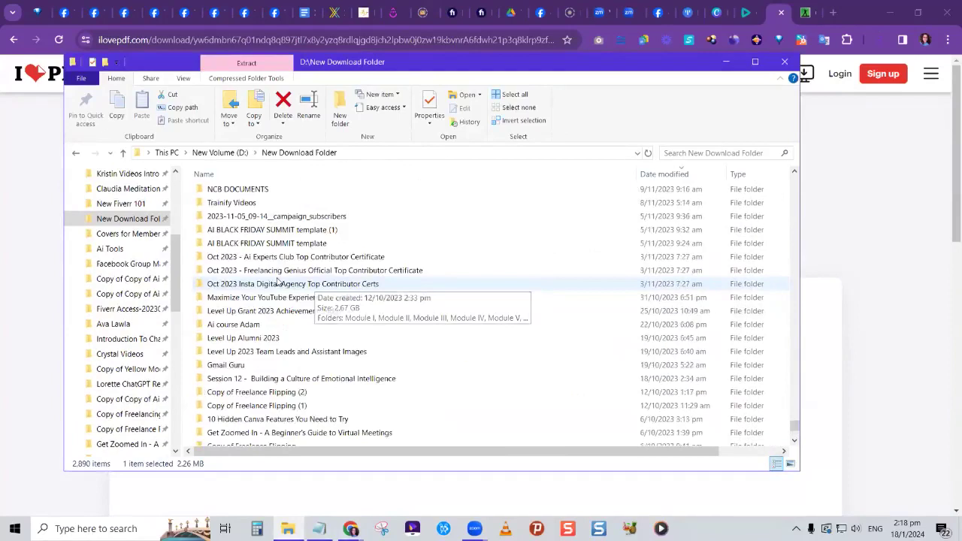
pyautogui.scroll(15, 276, 283)
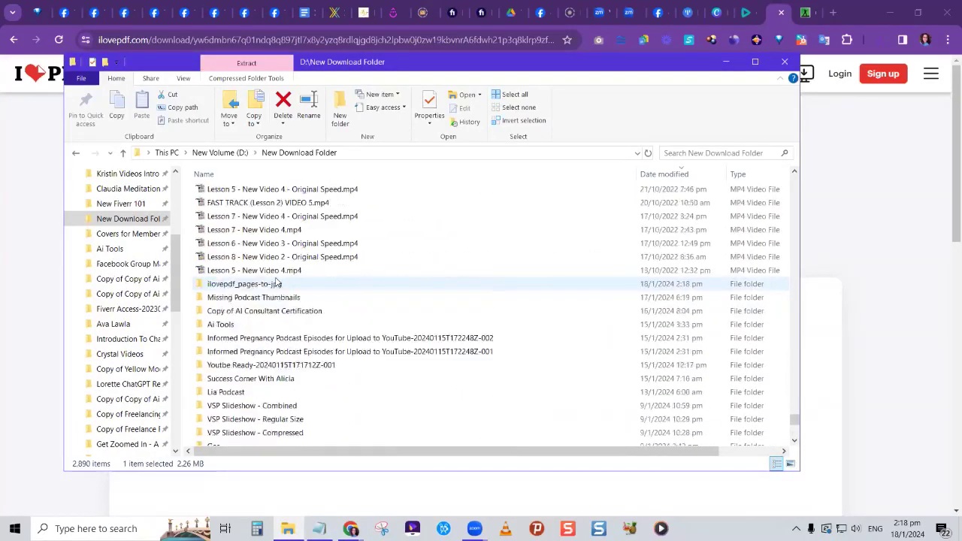
pyautogui.doubleClick(273, 368)
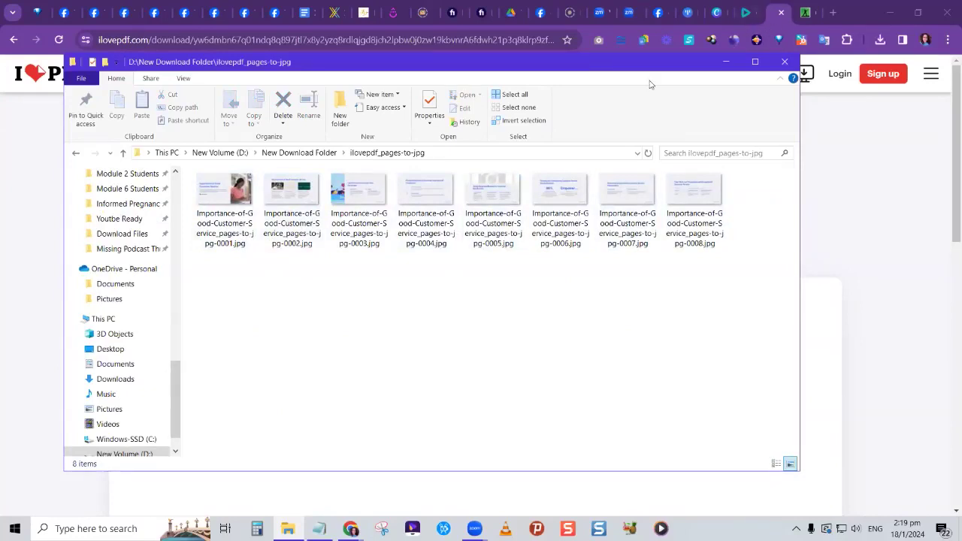
pyautogui.moveTo(527, 68); pyautogui.dragTo(637, 223)
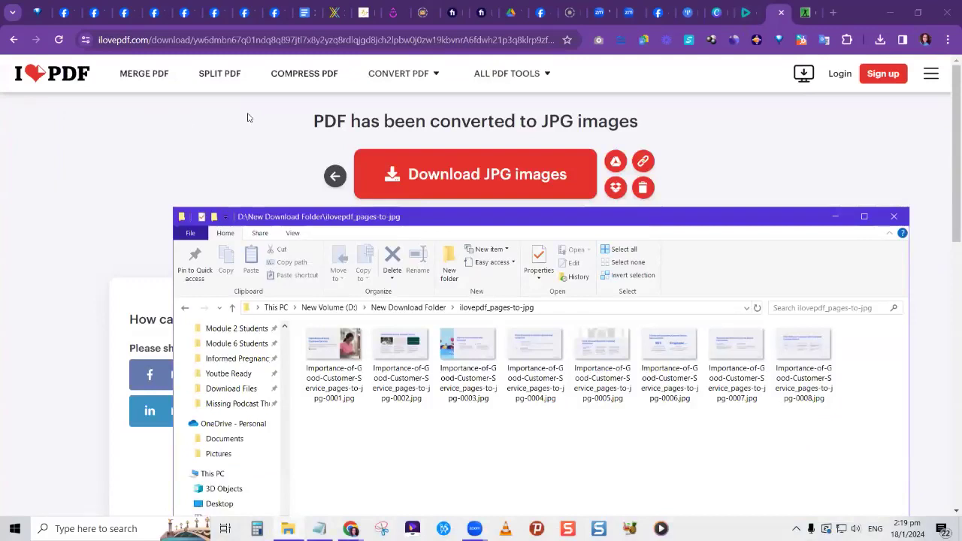
# - Minimize the File Explorer window and open the Remove pages tool in iLovePDF
pyautogui.moveTo(483, 78)
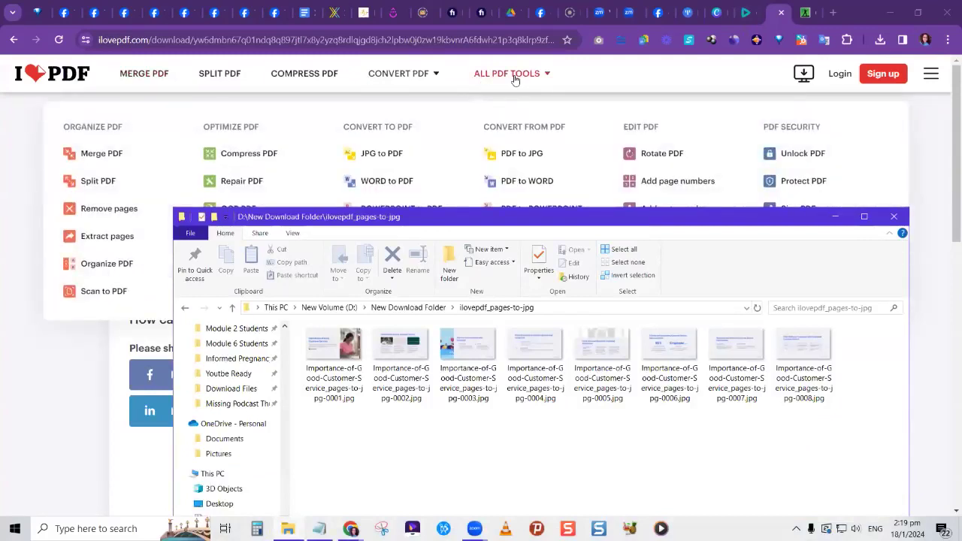
pyautogui.click(835, 216)
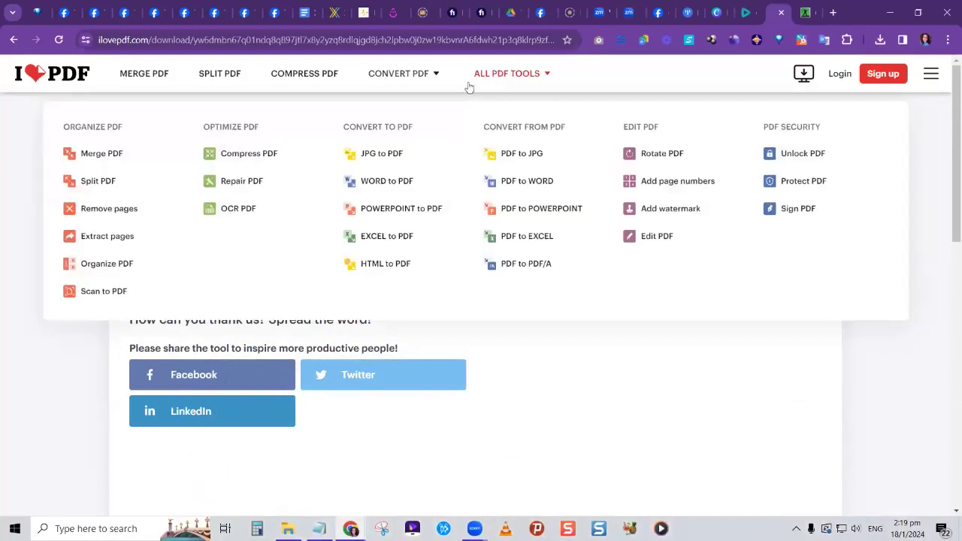
pyautogui.moveTo(496, 83)
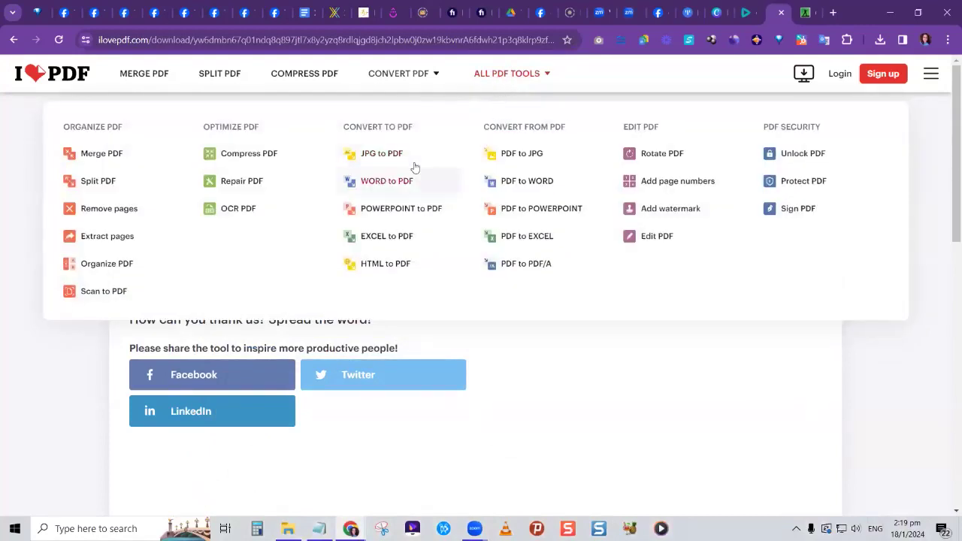
pyautogui.click(109, 209)
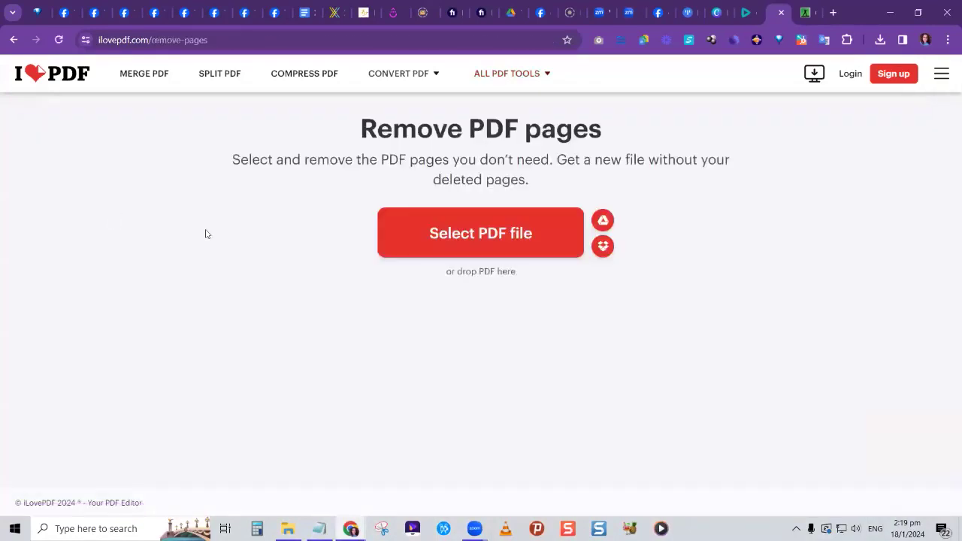
# - Load Importance-of-Good-Customer-Service.pdf from New Download Folder into the Remove pages tool
pyautogui.click(467, 250)
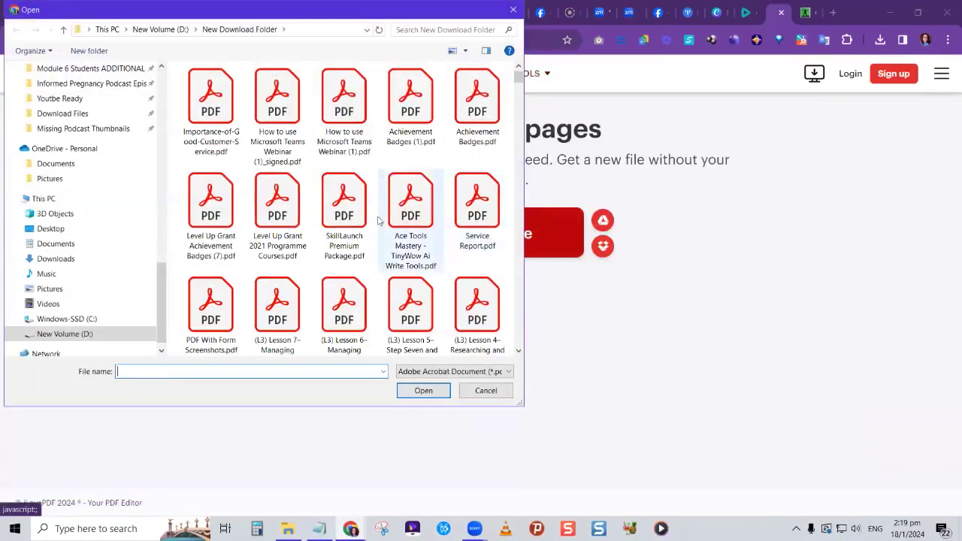
pyautogui.doubleClick(224, 131)
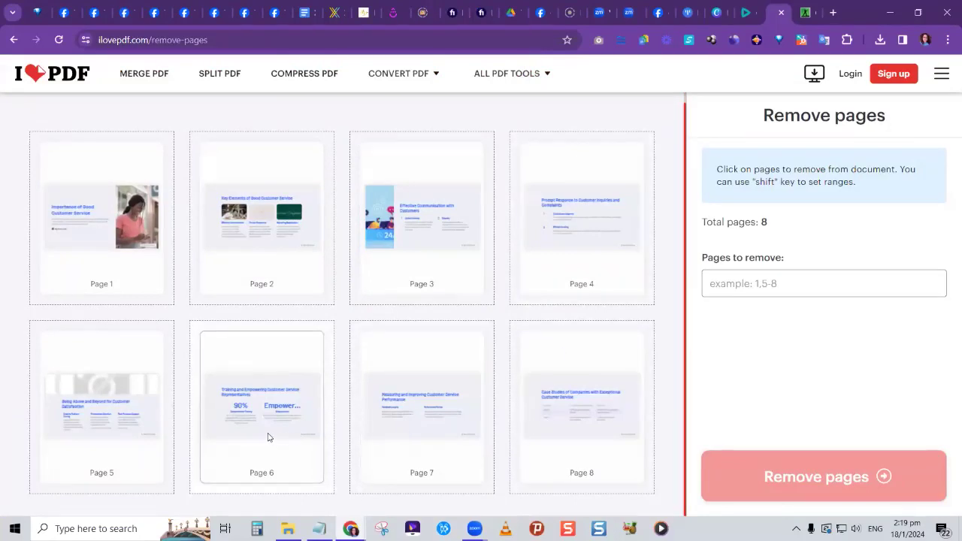
pyautogui.click(587, 402)
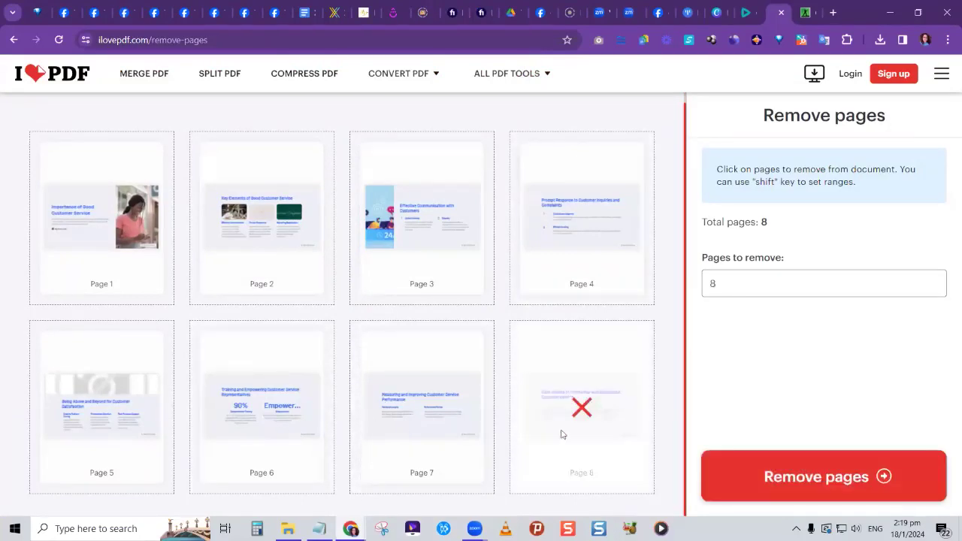
pyautogui.click(445, 412)
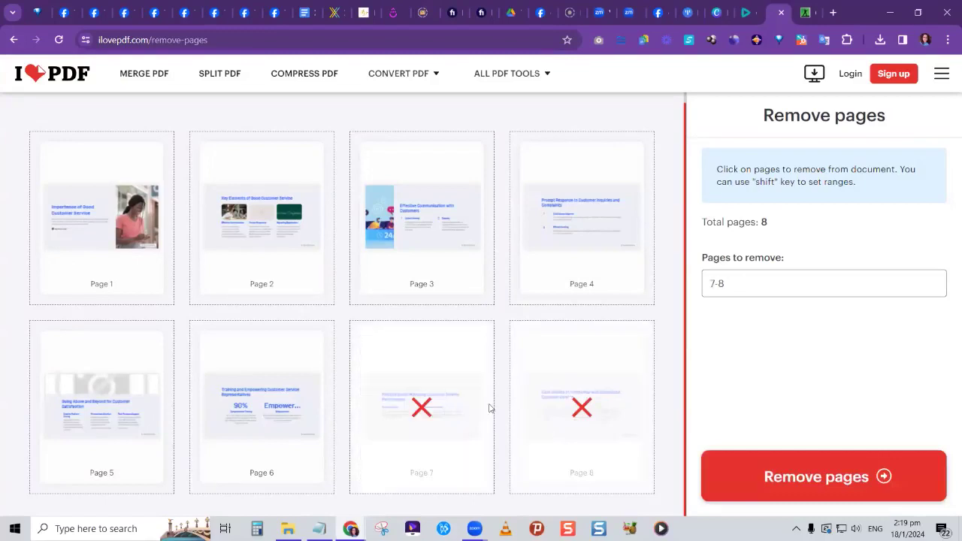
pyautogui.click(569, 400)
pyautogui.click(423, 405)
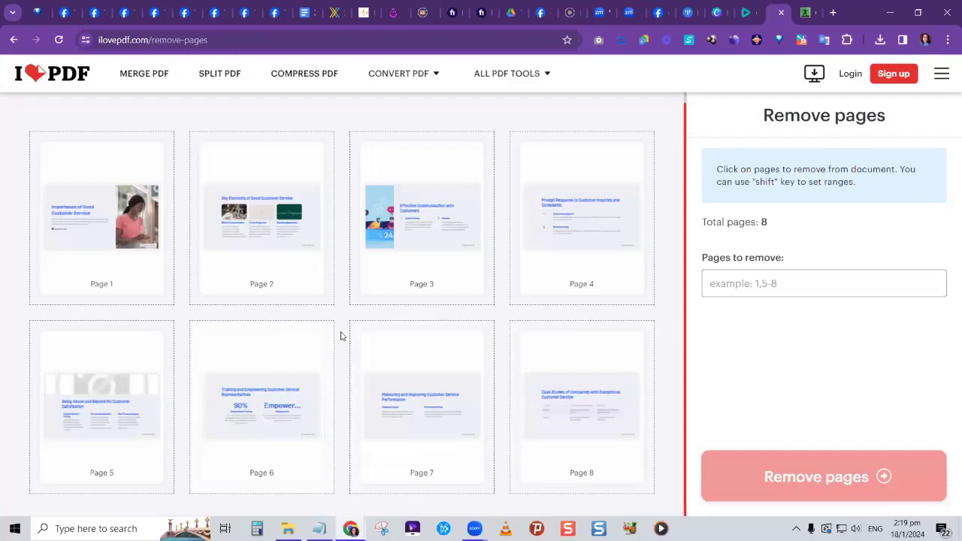
# - Remove page 8 from the PDF and download the resulting file
pyautogui.click(569, 402)
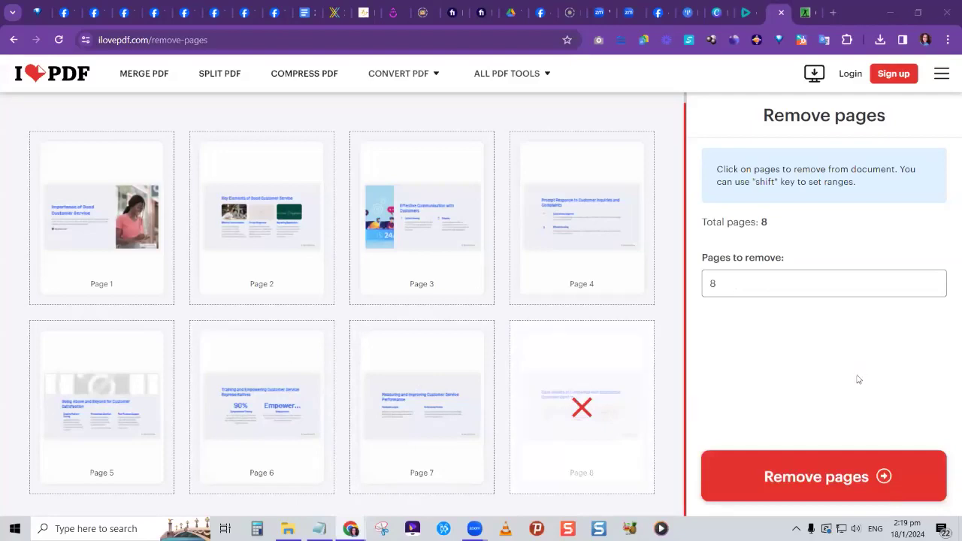
pyautogui.click(835, 479)
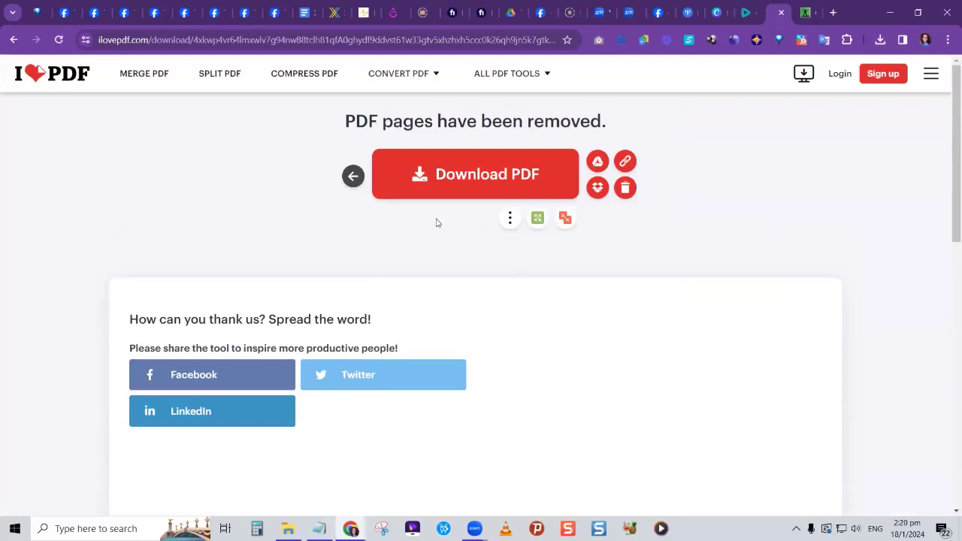
pyautogui.click(428, 167)
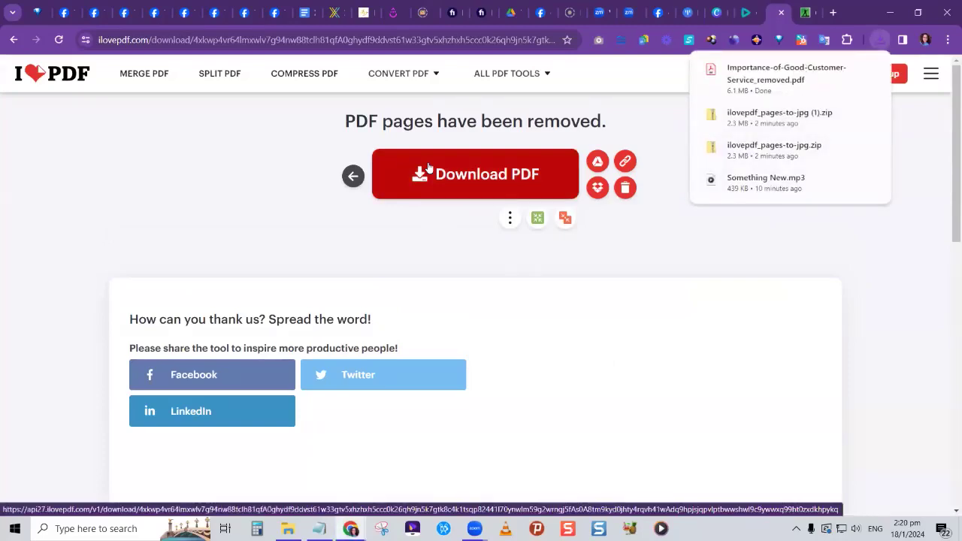
# - Open the downloaded Importance-of-Good-Customer-Service_removed.pdf and check its last pages
pyautogui.click(768, 81)
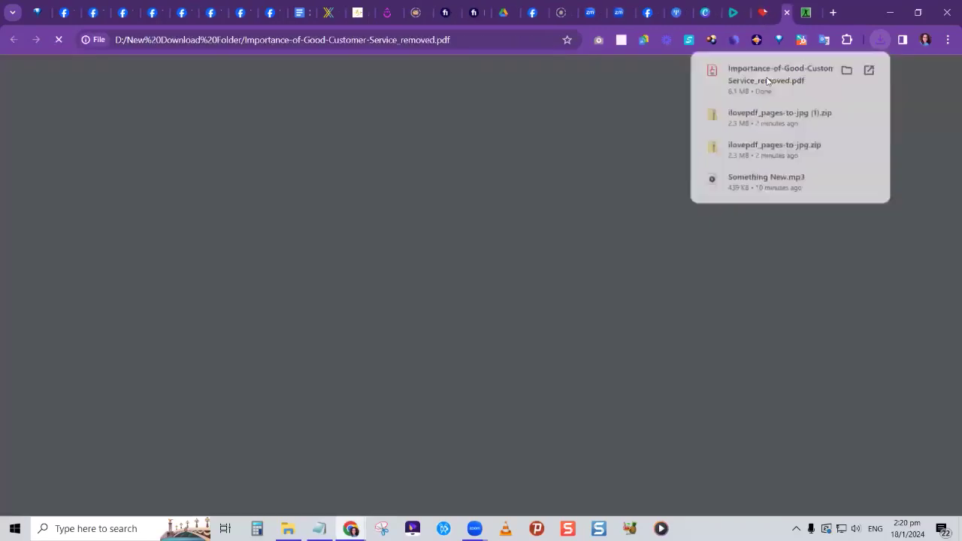
pyautogui.scroll(-4, 590, 260)
pyautogui.scroll(-20, 594, 338)
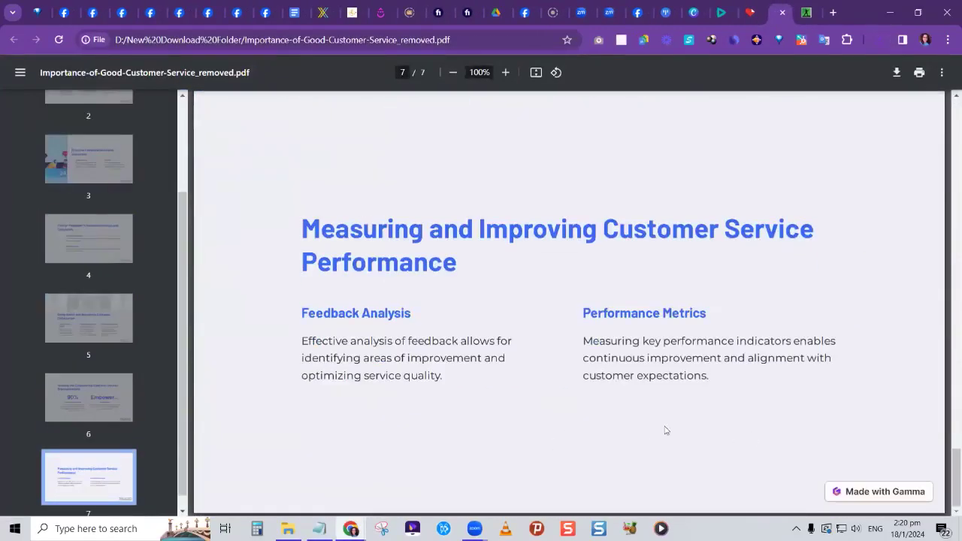
pyautogui.scroll(3, 608, 419)
pyautogui.scroll(2, 609, 420)
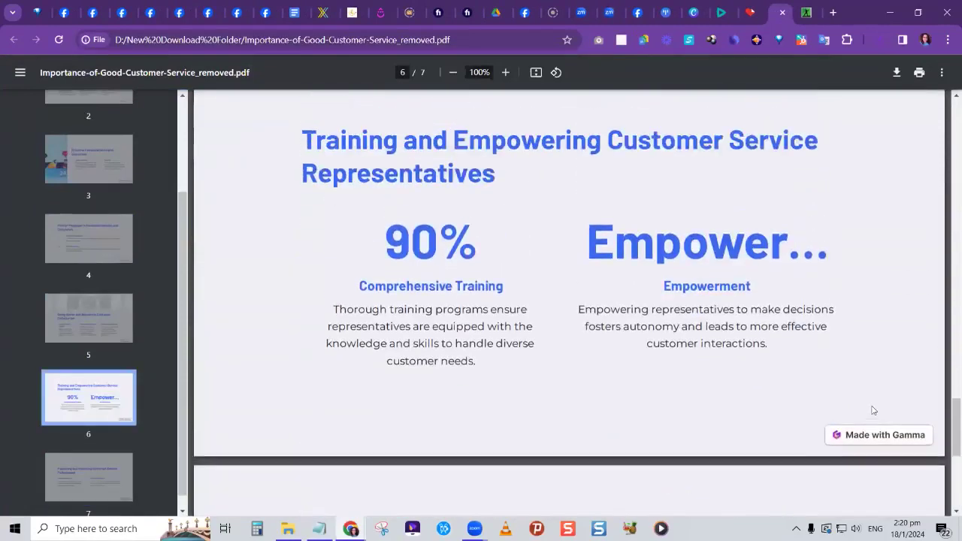
pyautogui.scroll(4, 700, 382)
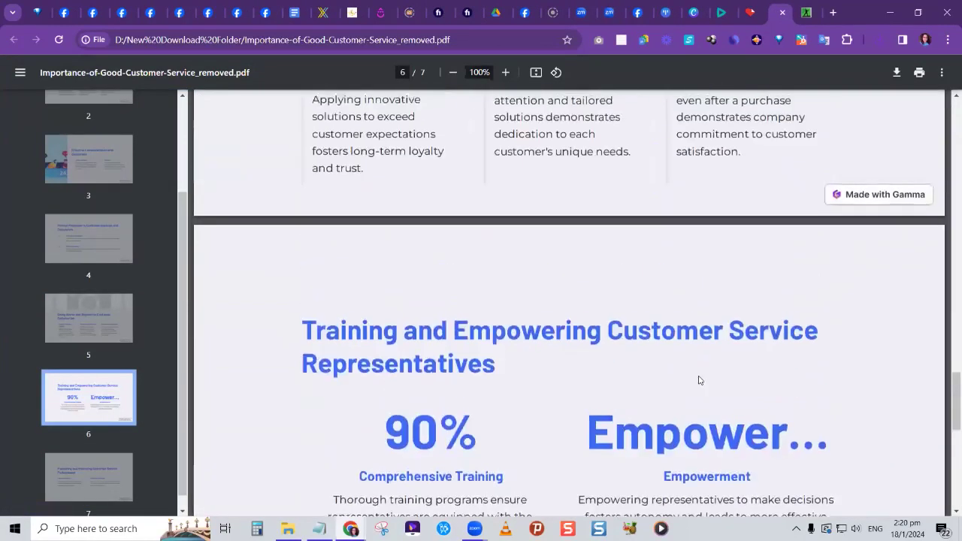
# - Switch back to iLovePDF's Organize PDF tool and load Importance-of-Good-Customer-Service.pdf from New Download Folder
pyautogui.click(749, 15)
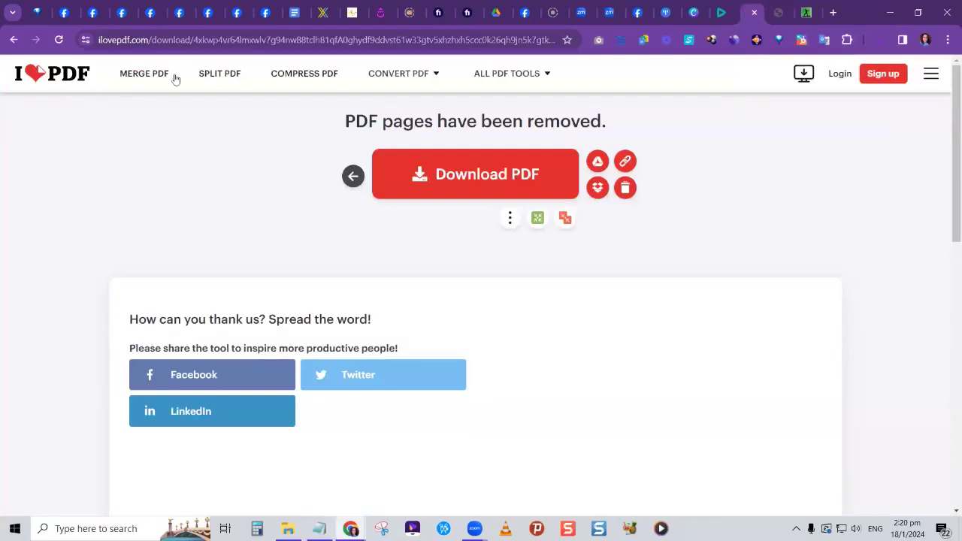
pyautogui.moveTo(506, 73)
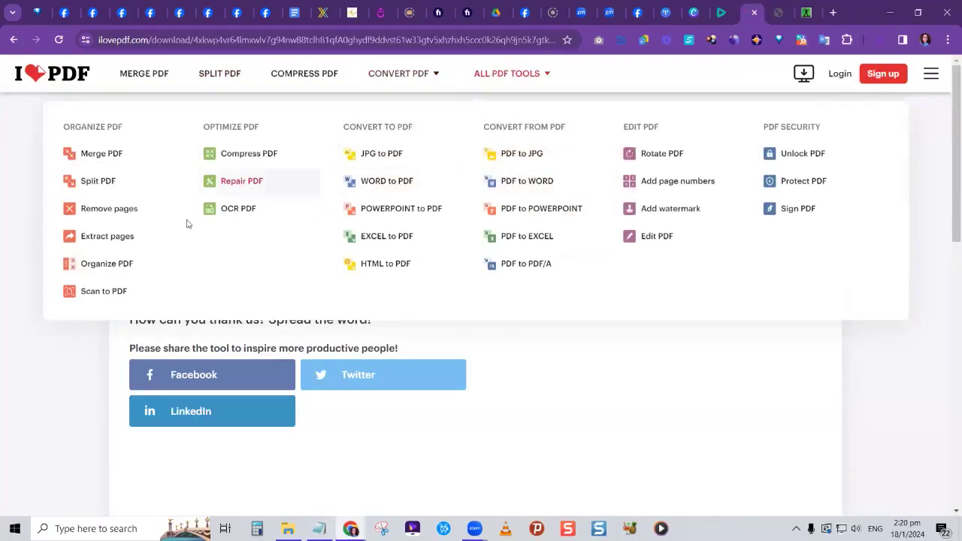
pyautogui.click(108, 264)
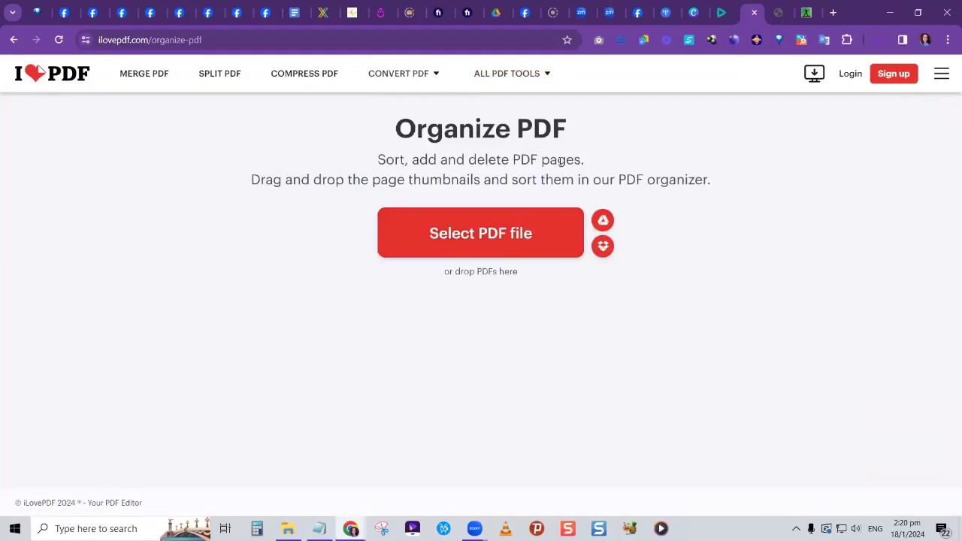
pyautogui.click(492, 234)
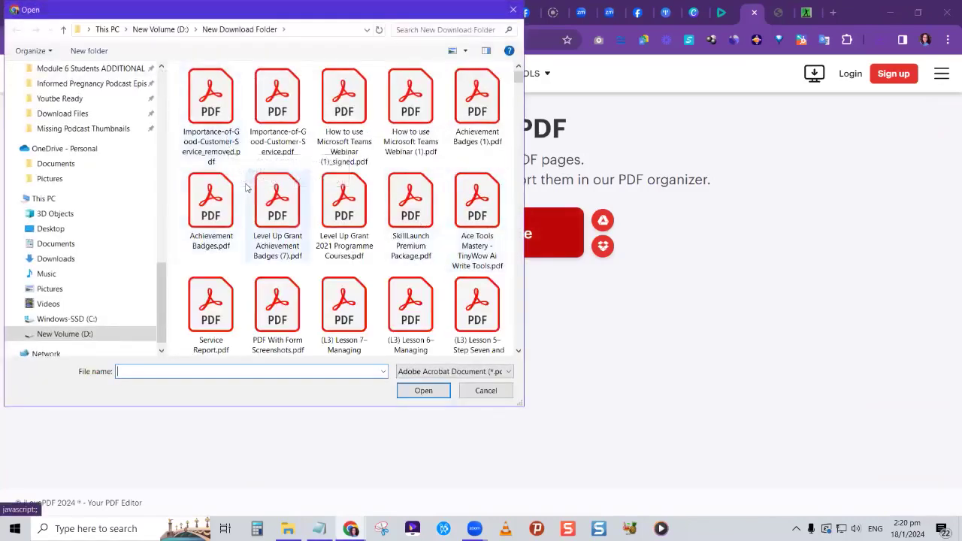
pyautogui.doubleClick(284, 138)
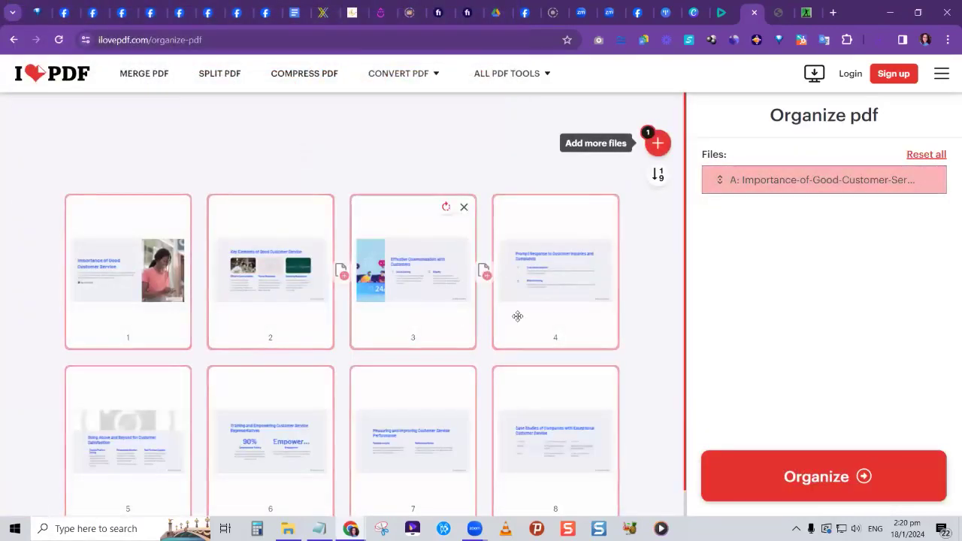
# - Rearrange the PDF pages into the order 1, 3, 5, 8, 7, 4, 6, 2 and download the organized file
pyautogui.scroll(-1, 569, 323)
pyautogui.moveTo(550, 387)
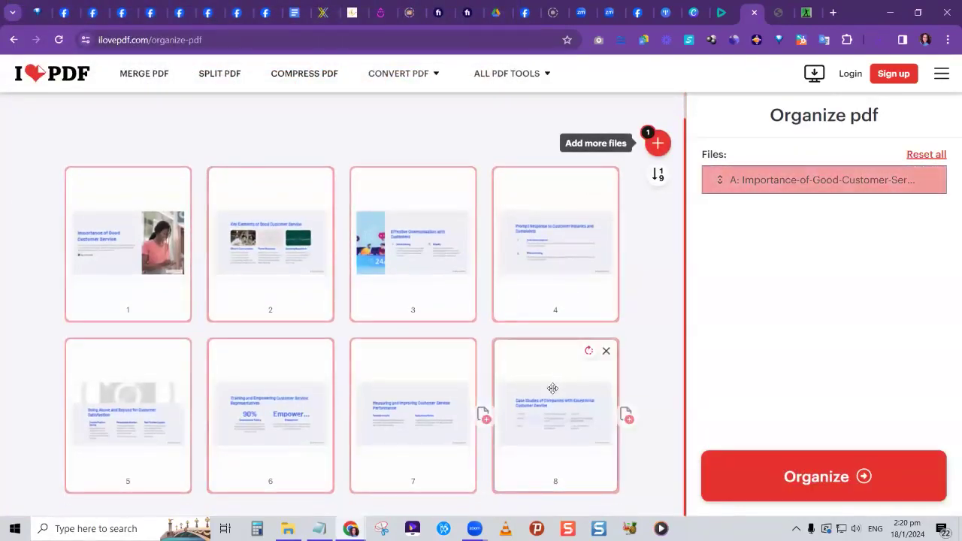
pyautogui.moveTo(538, 377); pyautogui.dragTo(527, 361)
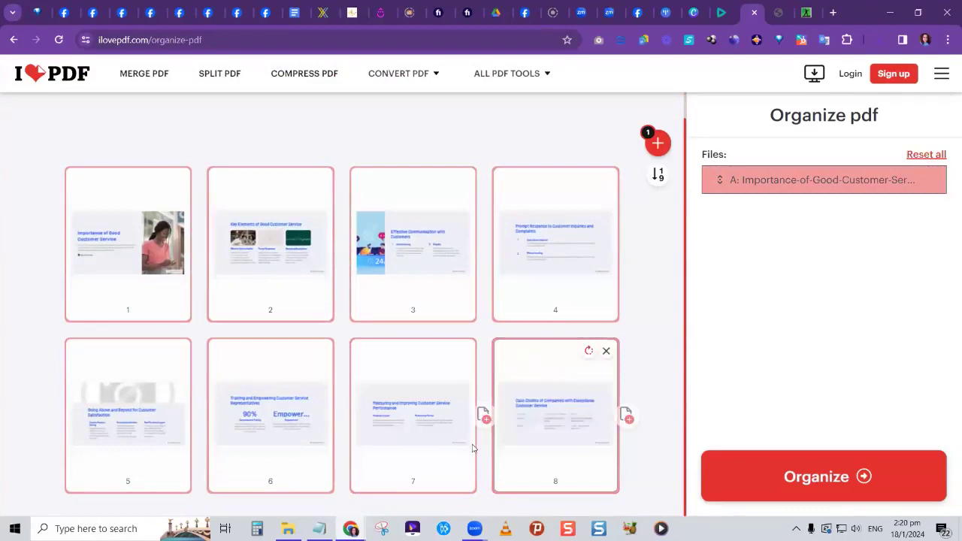
pyautogui.moveTo(557, 419); pyautogui.dragTo(447, 416)
pyautogui.moveTo(271, 238); pyautogui.dragTo(570, 441)
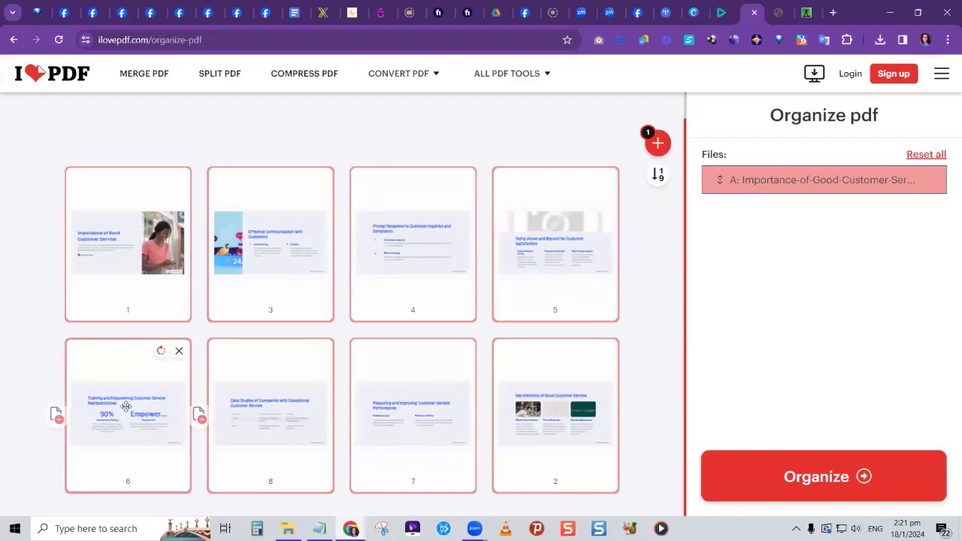
pyautogui.moveTo(105, 413); pyautogui.dragTo(420, 401)
pyautogui.moveTo(398, 263); pyautogui.dragTo(277, 412)
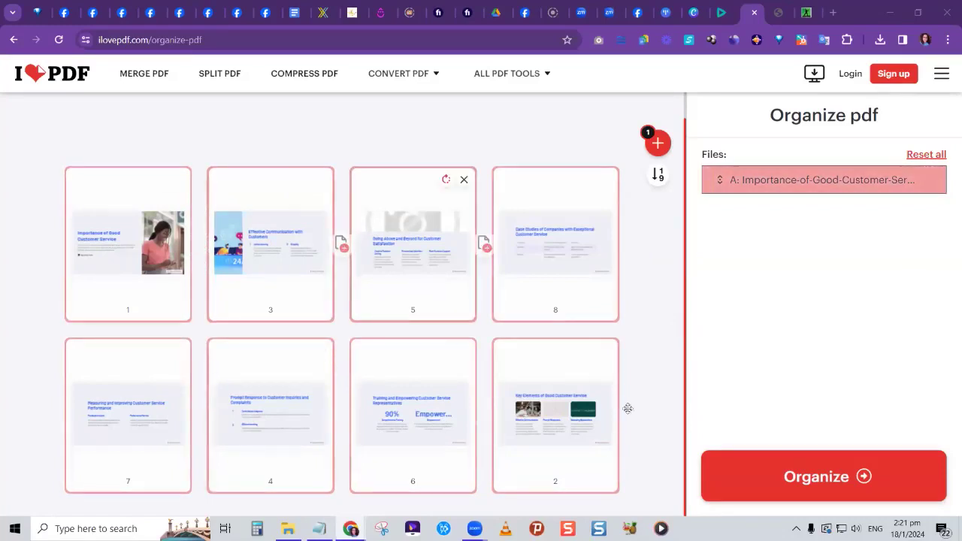
pyautogui.click(840, 480)
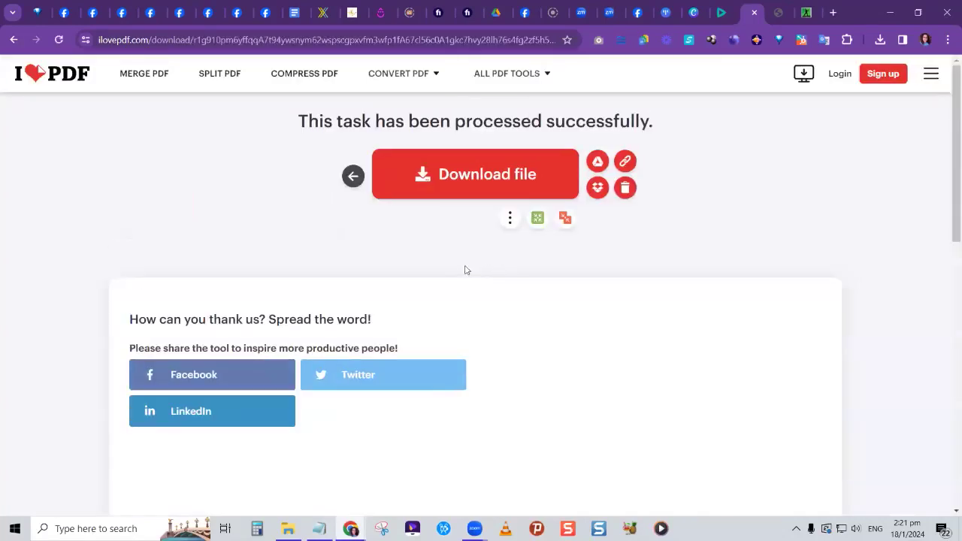
pyautogui.click(489, 161)
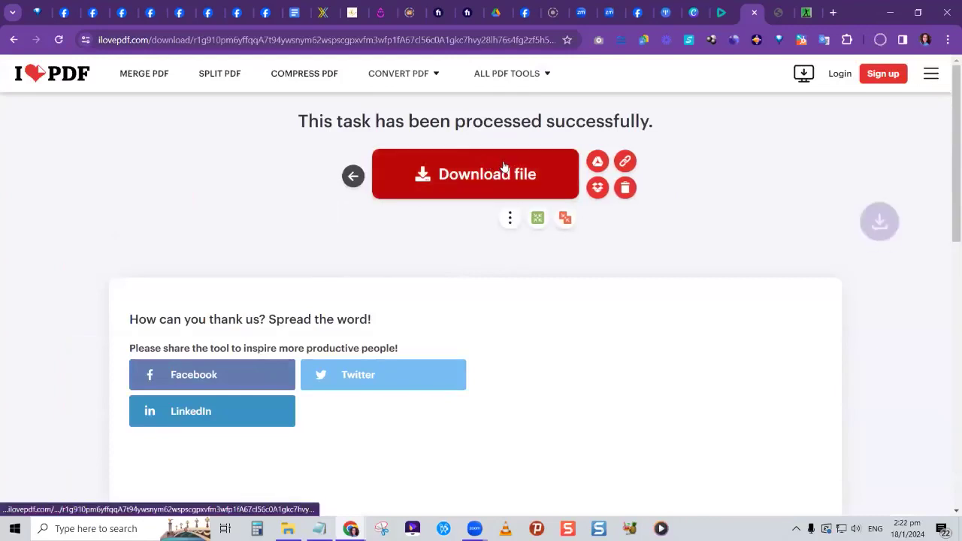
# - Open the downloaded Importance-of-Good-Customer-Service_organized.pdf and check the order of its pages
pyautogui.click(880, 40)
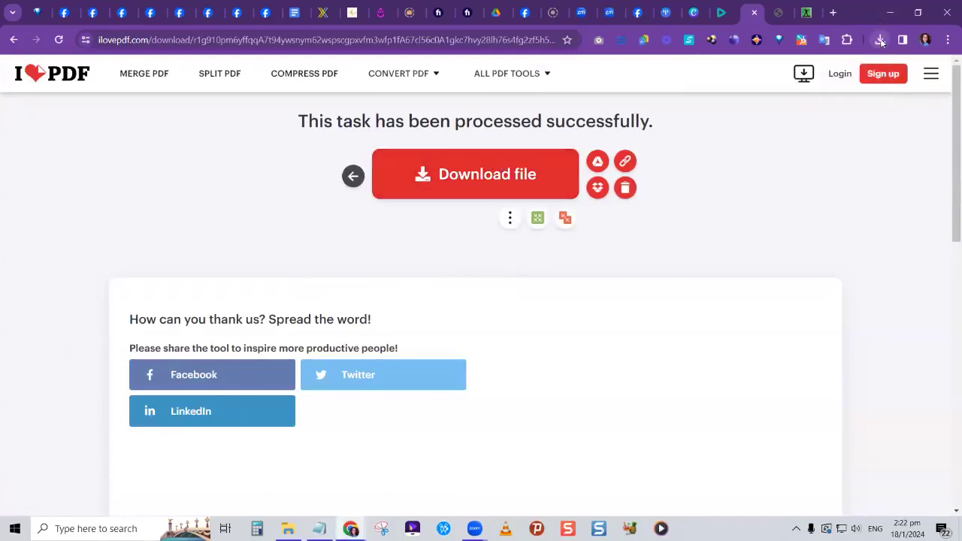
pyautogui.click(789, 97)
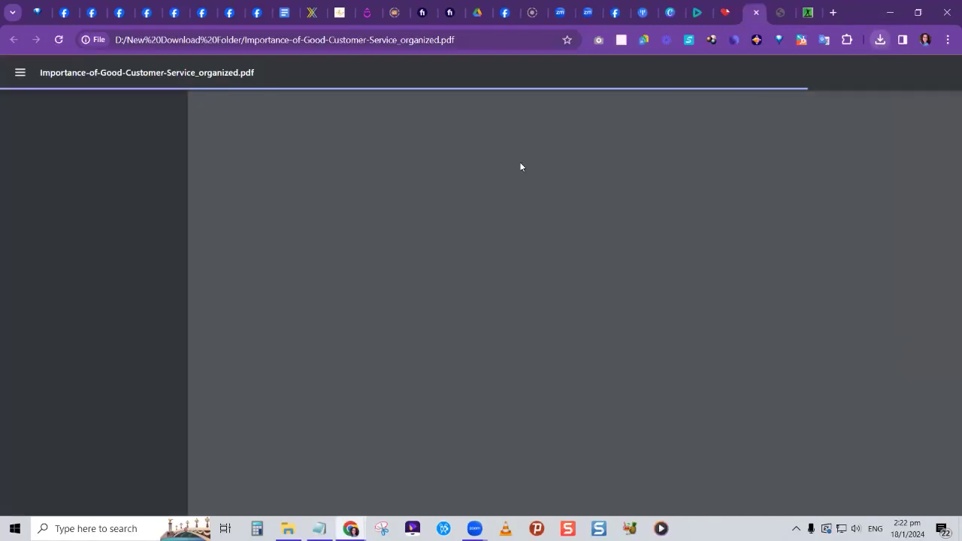
pyautogui.scroll(-8, 464, 359)
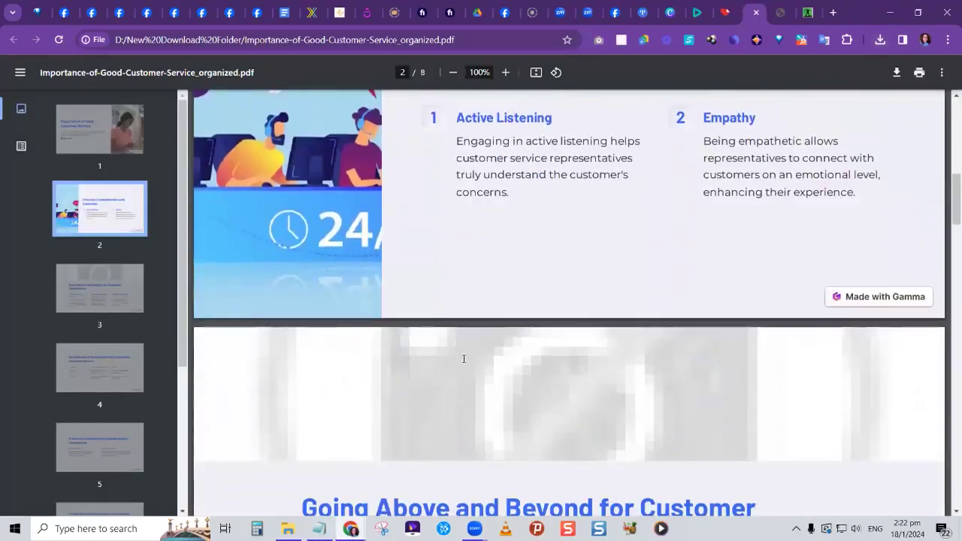
pyautogui.scroll(-3, 464, 361)
pyautogui.scroll(-3, 464, 362)
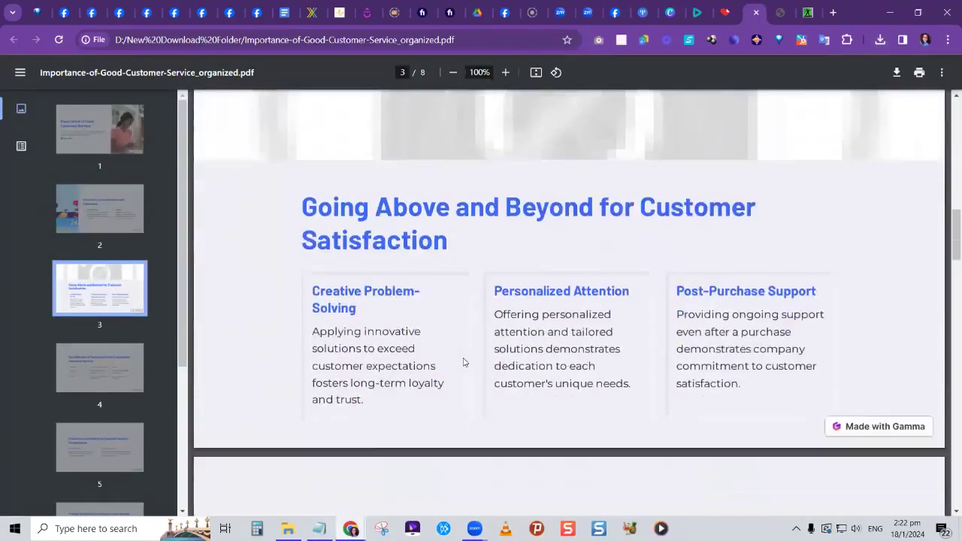
# - Return to the iLovePDF page and open its Edit PDF tool
pyautogui.click(727, 13)
pyautogui.click(431, 167)
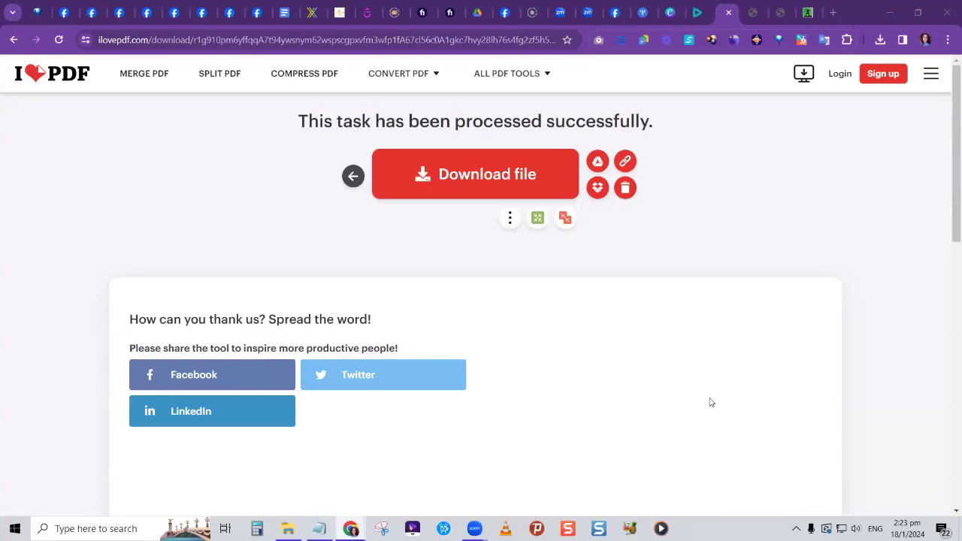
pyautogui.click(13, 40)
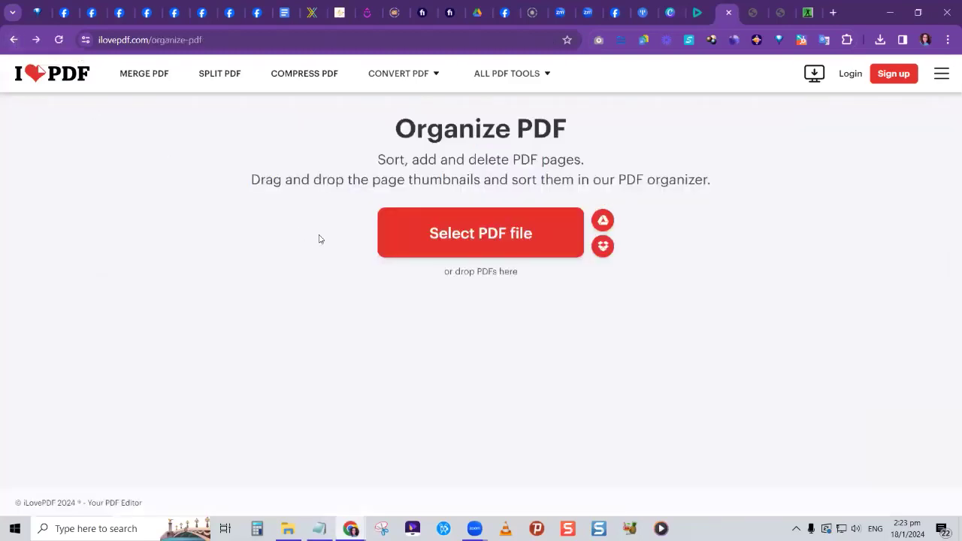
pyautogui.moveTo(403, 75)
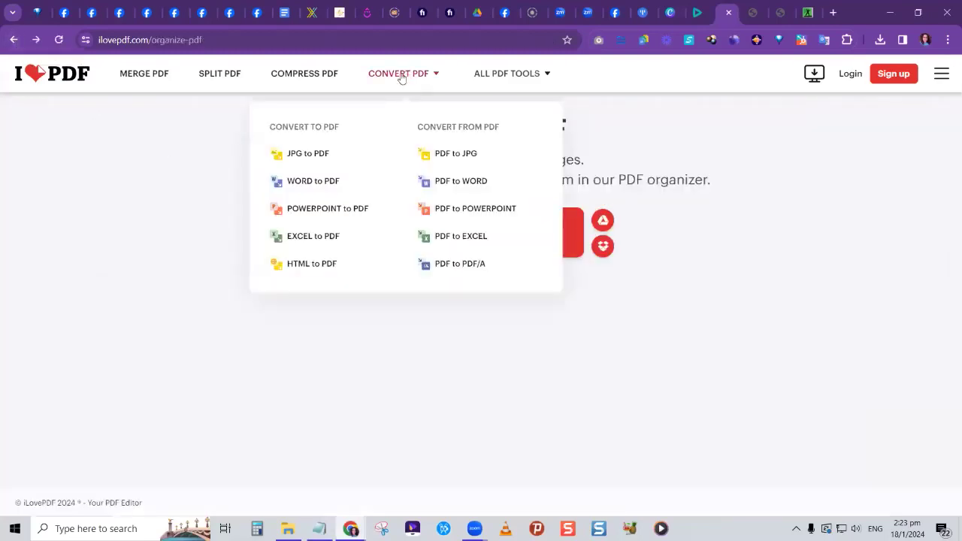
pyautogui.moveTo(511, 81)
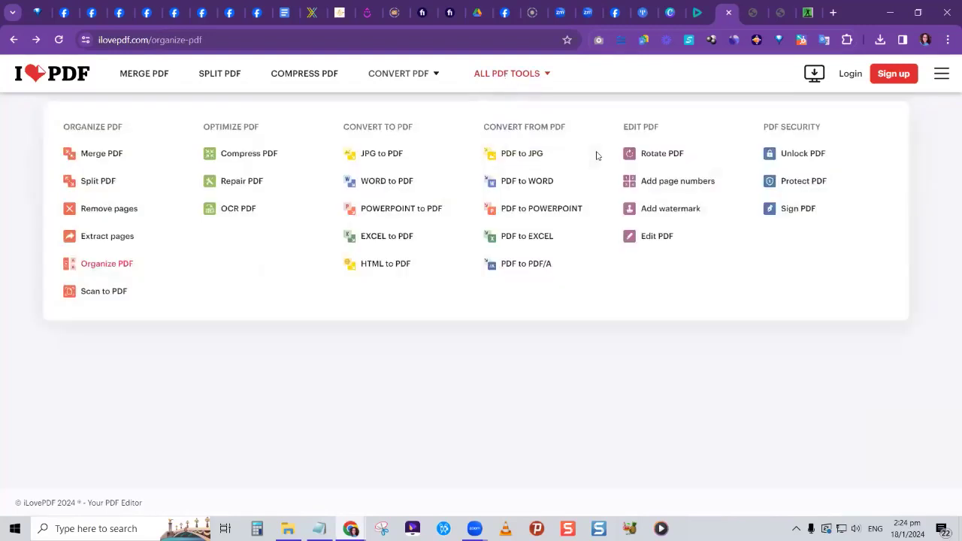
pyautogui.click(659, 238)
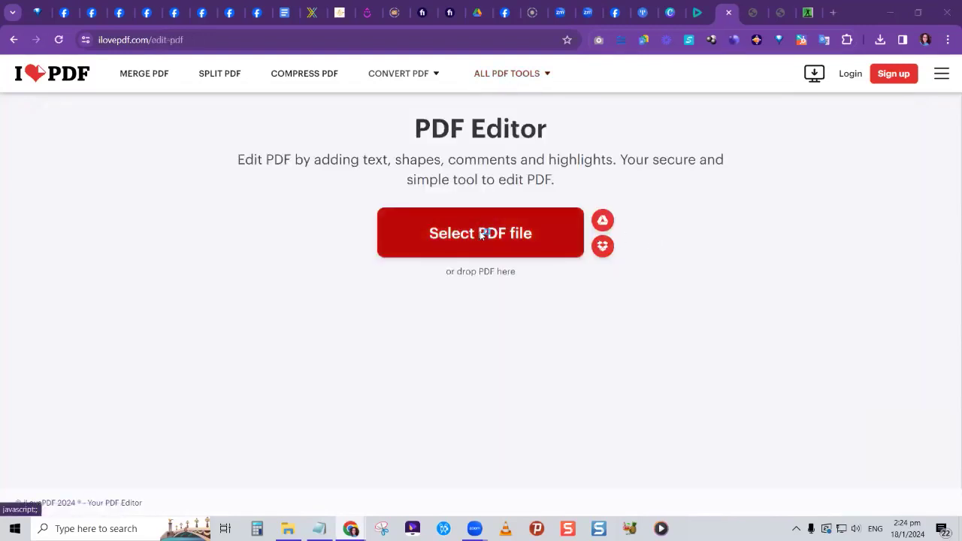
# - Load Importance-of-Good-Customer-Service.pdf from New Download Folder into the PDF Editor
pyautogui.click(484, 235)
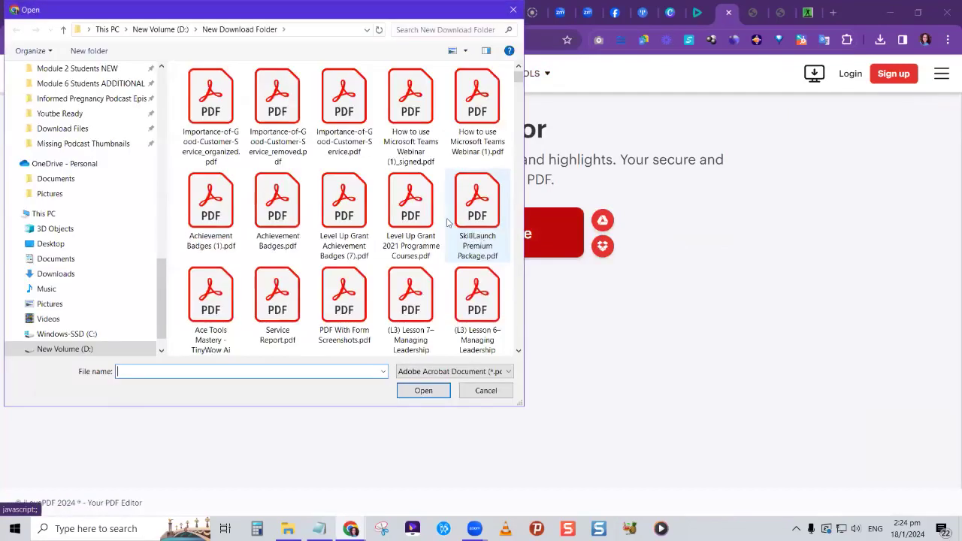
pyautogui.doubleClick(346, 133)
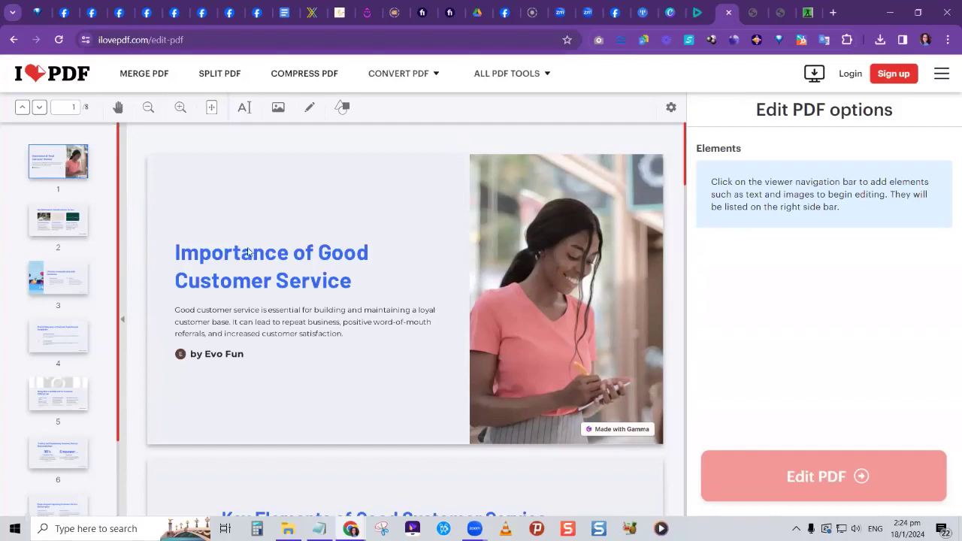
pyautogui.scroll(-2, 423, 366)
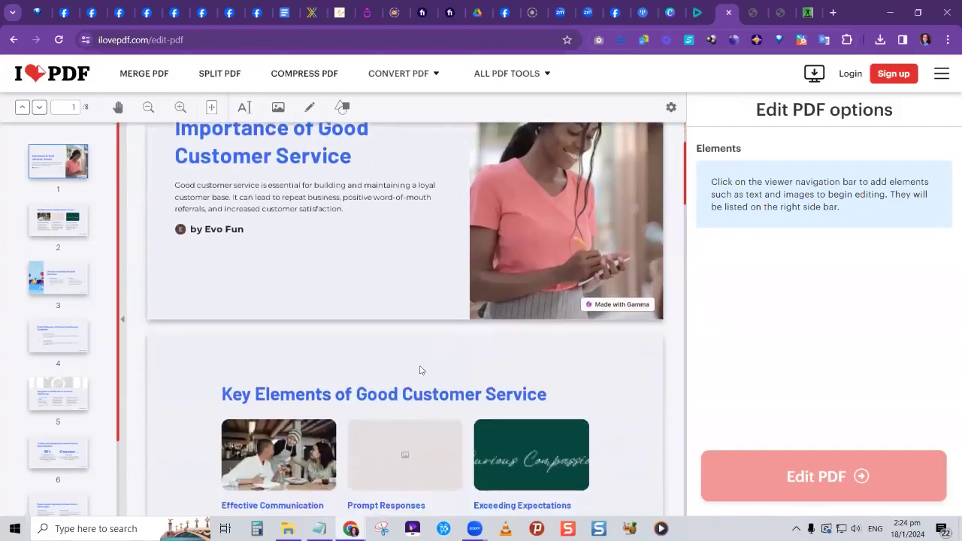
# - Add a text box with the default text to page 3 and place it below the Active Listening paragraph
pyautogui.scroll(2, 421, 369)
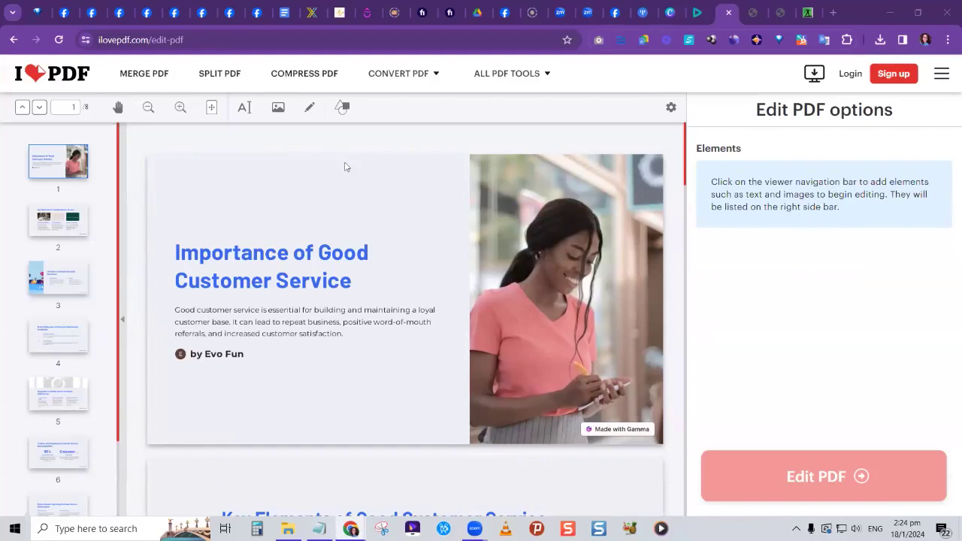
pyautogui.click(60, 224)
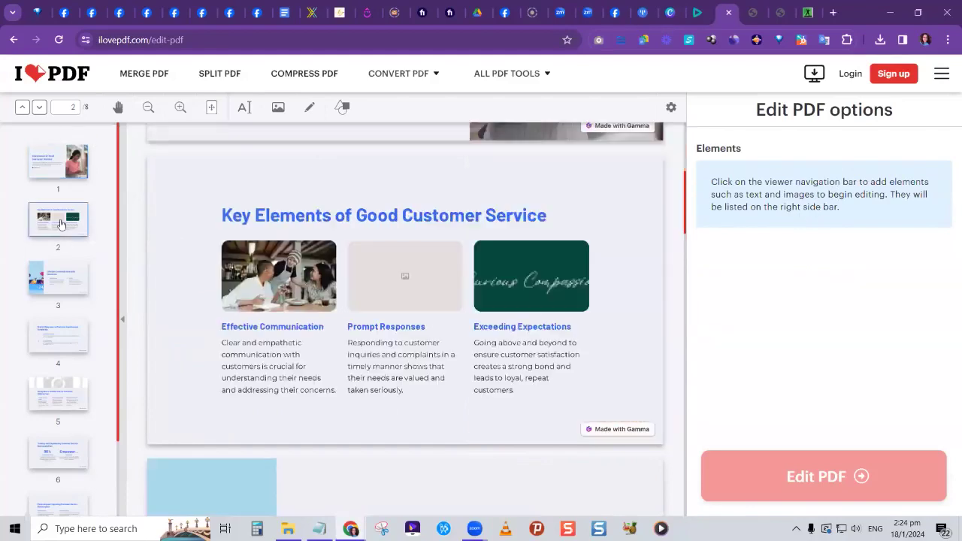
pyautogui.click(61, 255)
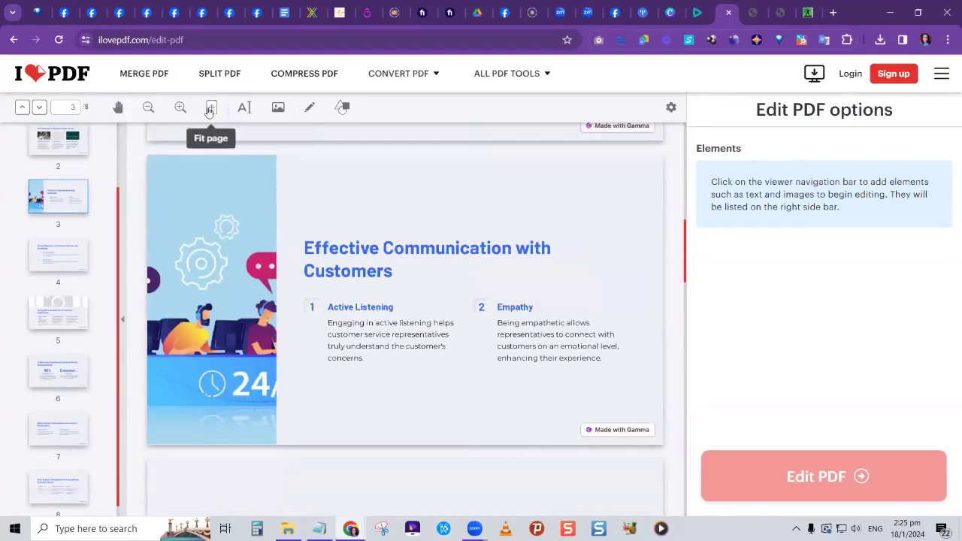
pyautogui.click(245, 108)
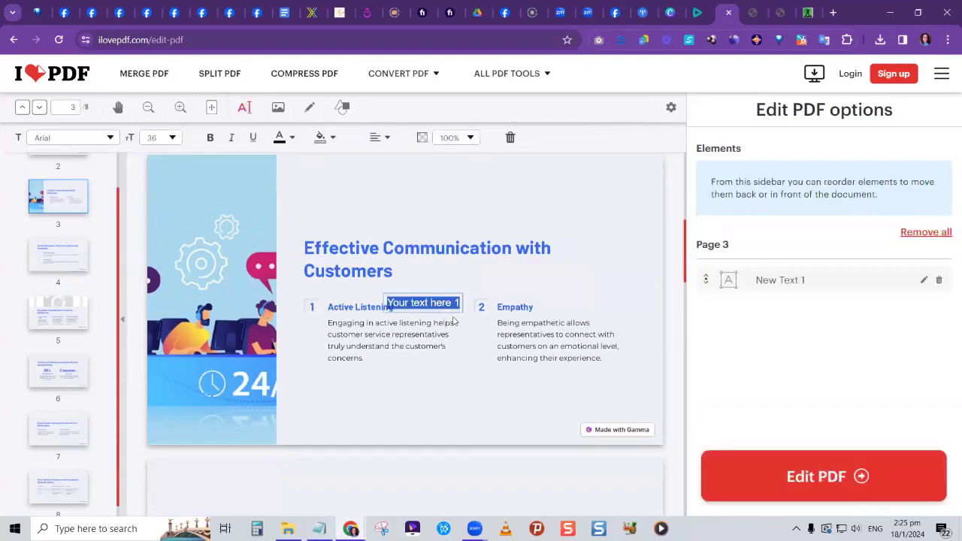
pyautogui.moveTo(444, 305); pyautogui.dragTo(385, 380)
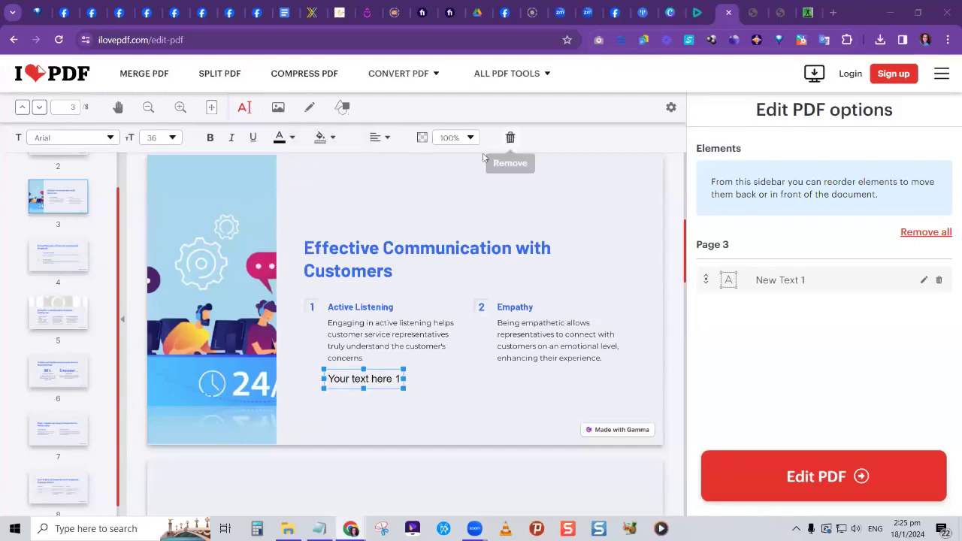
pyautogui.click(414, 327)
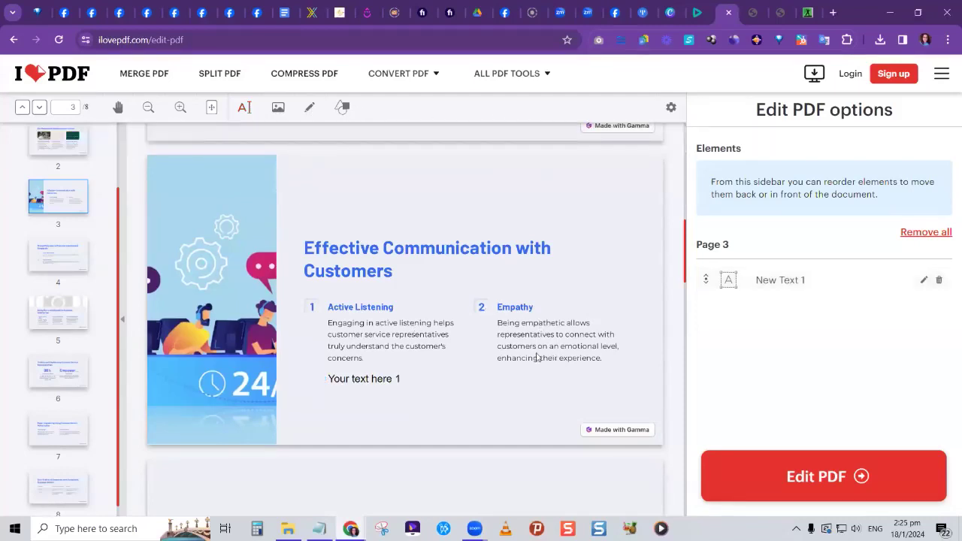
# - Look through the PDF pages in the editor, including page 5, page 1 and the added text on page 3
pyautogui.click(50, 314)
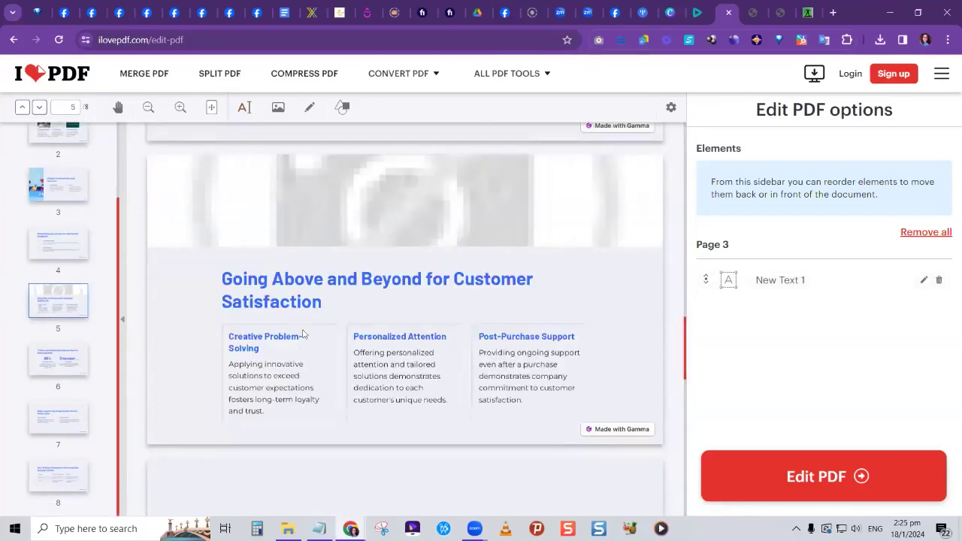
pyautogui.scroll(5, 303, 334)
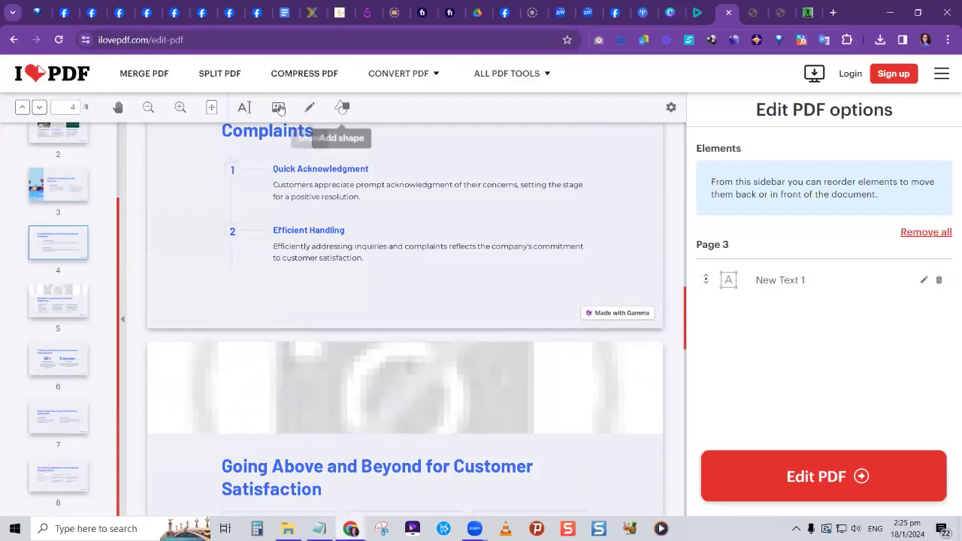
pyautogui.click(212, 109)
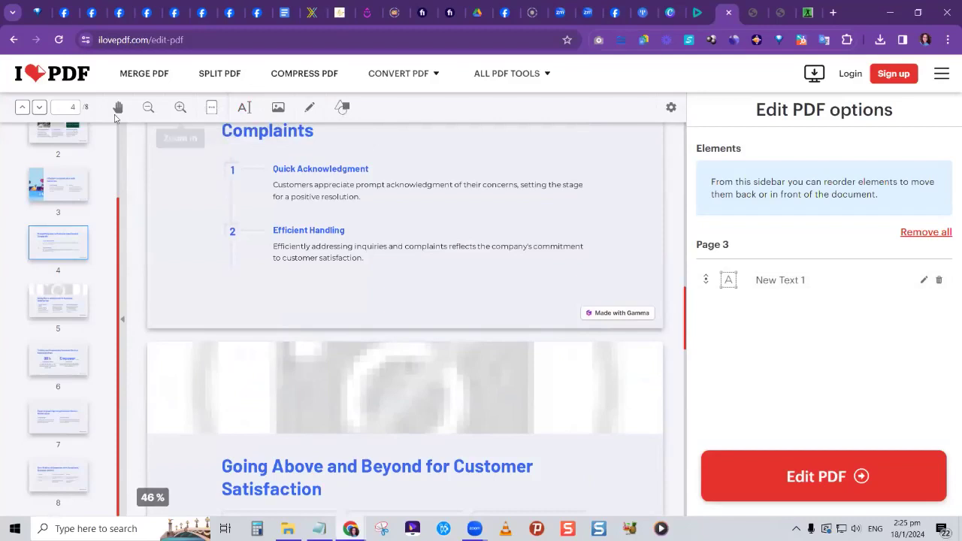
pyautogui.click(23, 109)
pyautogui.click(23, 109)
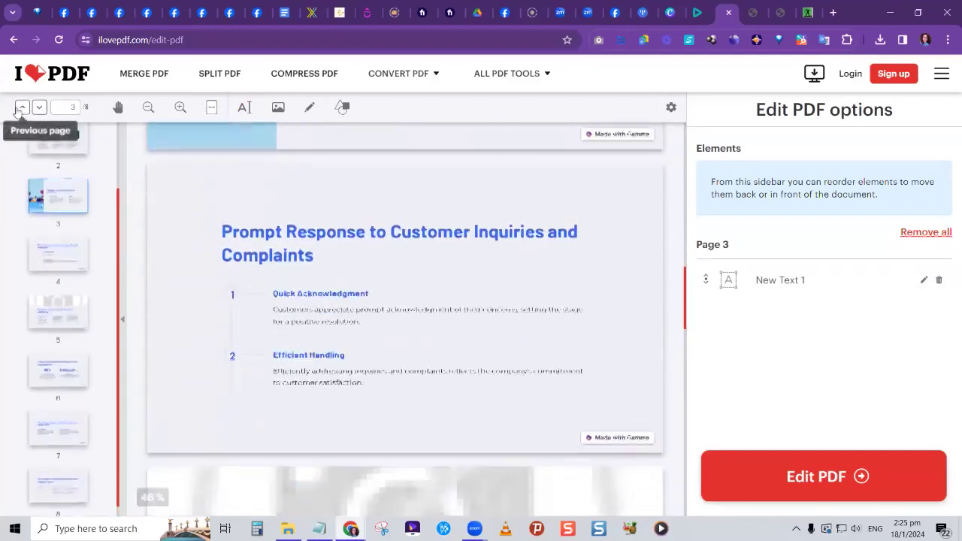
pyautogui.click(23, 109)
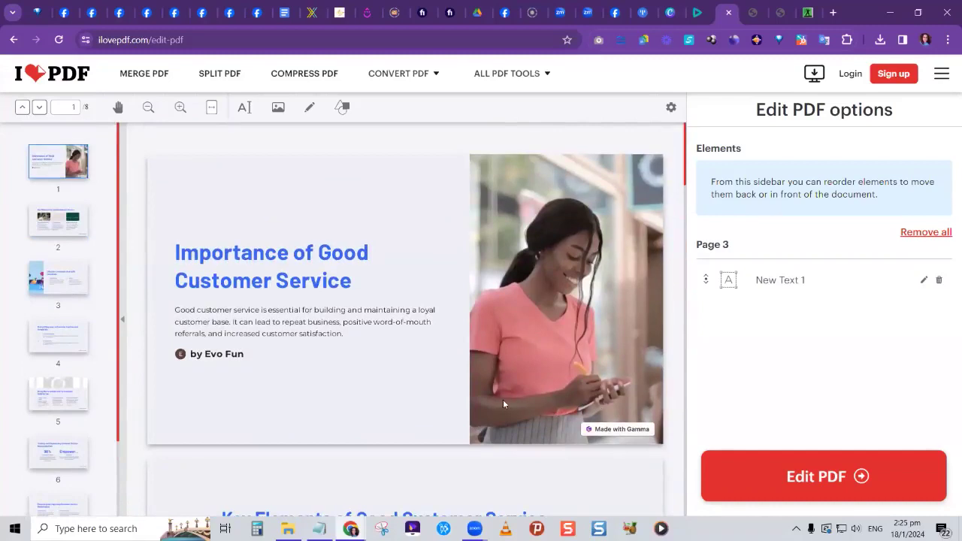
pyautogui.scroll(-7, 339, 372)
pyautogui.scroll(-3, 335, 376)
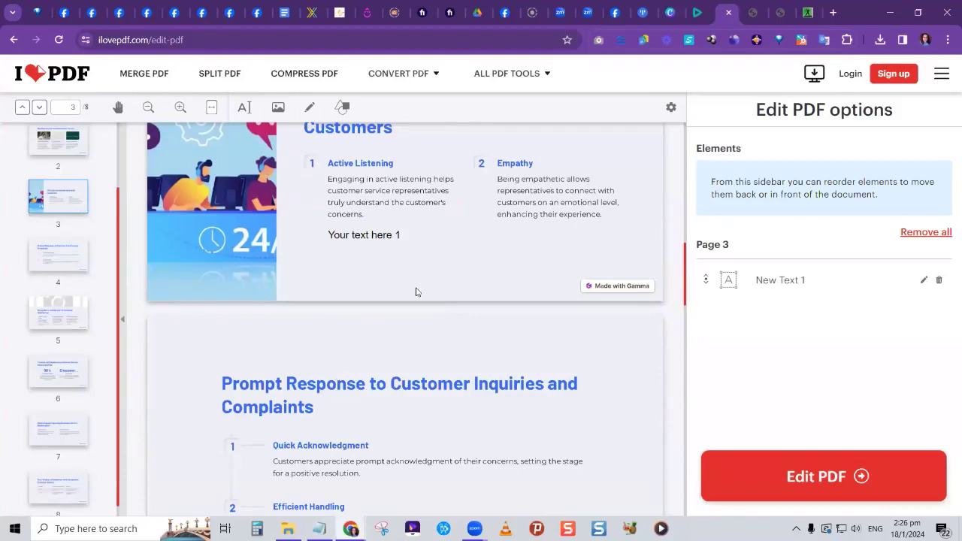
# - Leave the PDF editor without saving the changes and open the Sign PDF tool from the iLovePDF home page
pyautogui.press('F5')
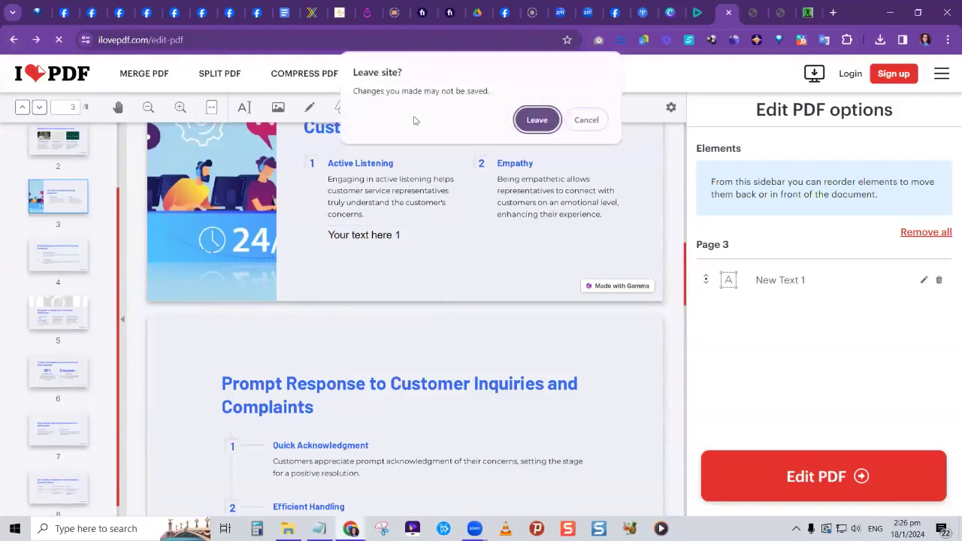
pyautogui.click(537, 121)
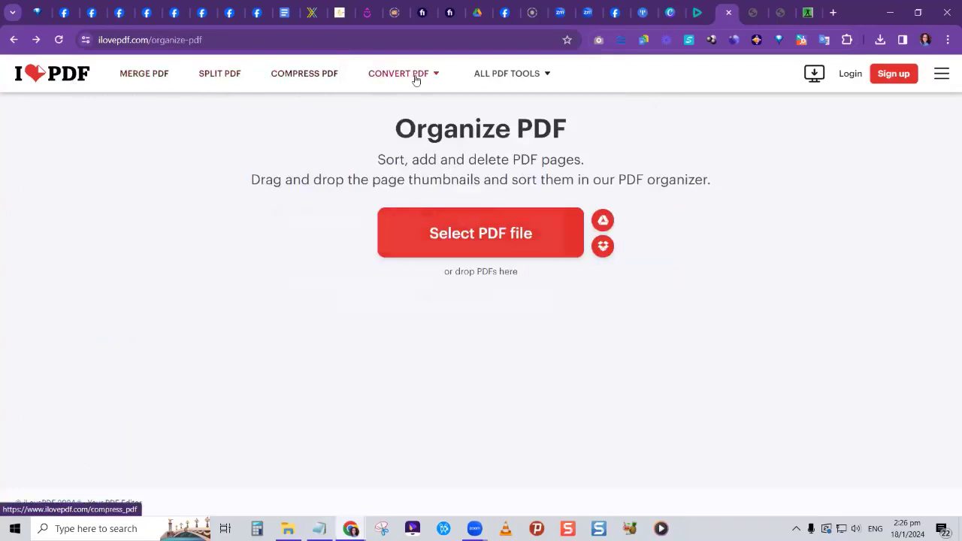
pyautogui.click(49, 80)
pyautogui.scroll(-3, 372, 338)
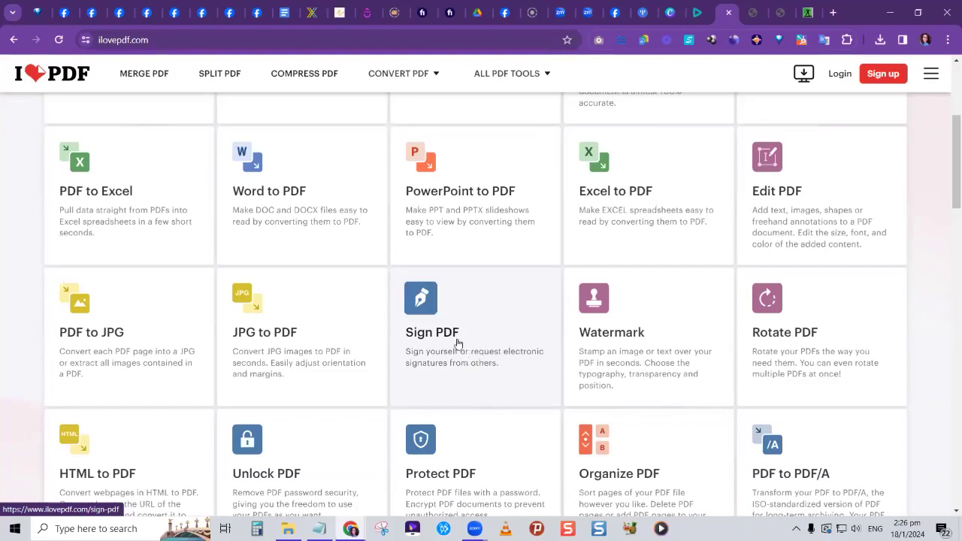
pyautogui.click(458, 346)
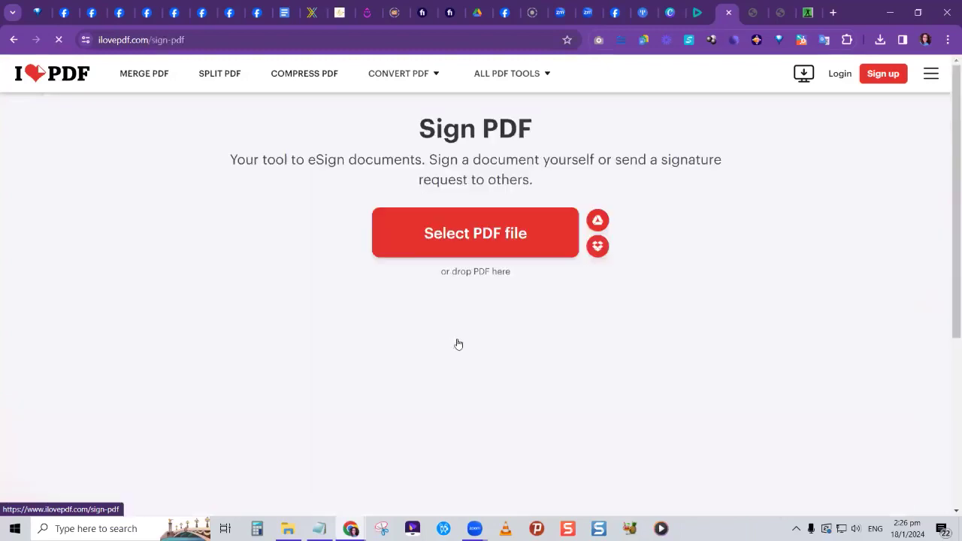
# - Load Importance-of-Good-Customer-Service.pdf into Sign PDF and choose Only me as the signer
pyautogui.click(488, 244)
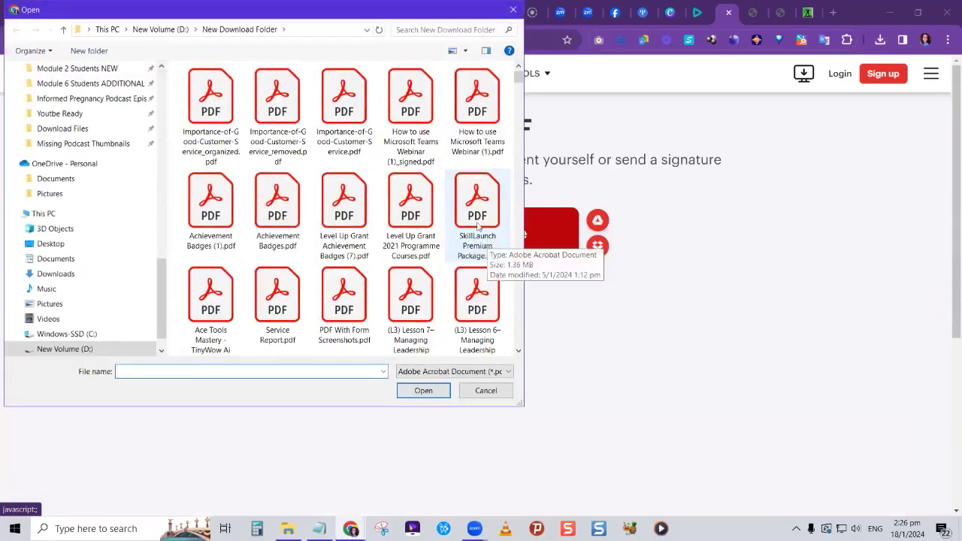
pyautogui.click(352, 146)
pyautogui.doubleClick(352, 146)
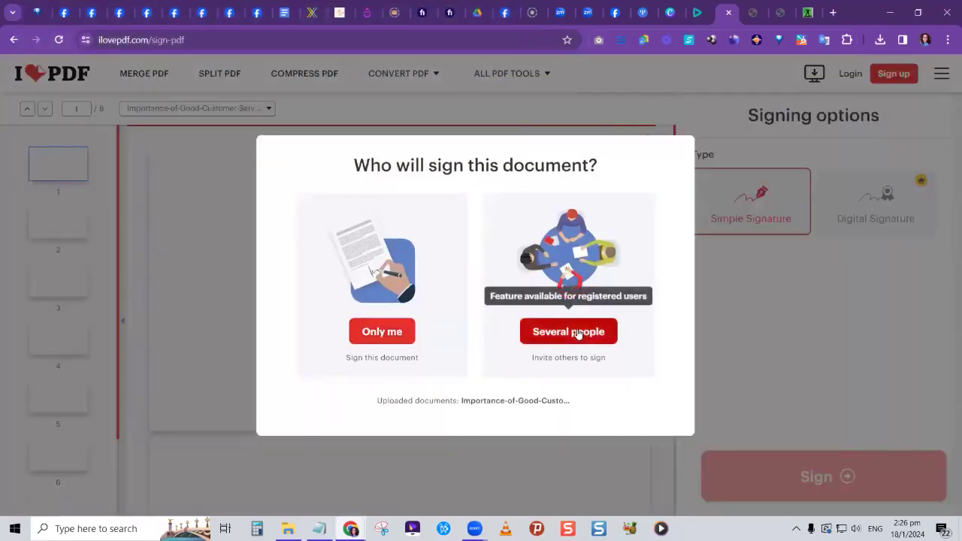
pyautogui.click(395, 333)
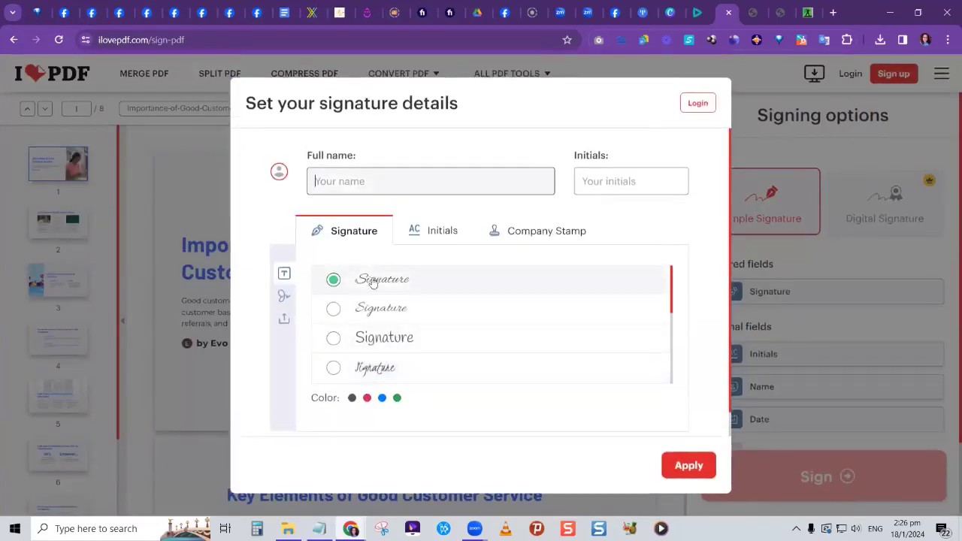
# - Examine the ways to create a signature: typed styles, image upload and freehand drawing
pyautogui.scroll(-5, 368, 342)
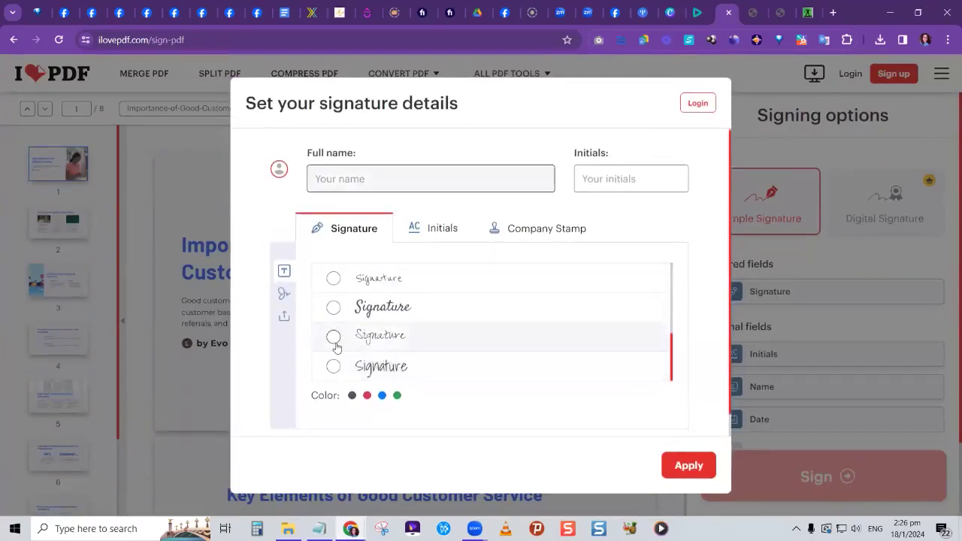
pyautogui.click(284, 319)
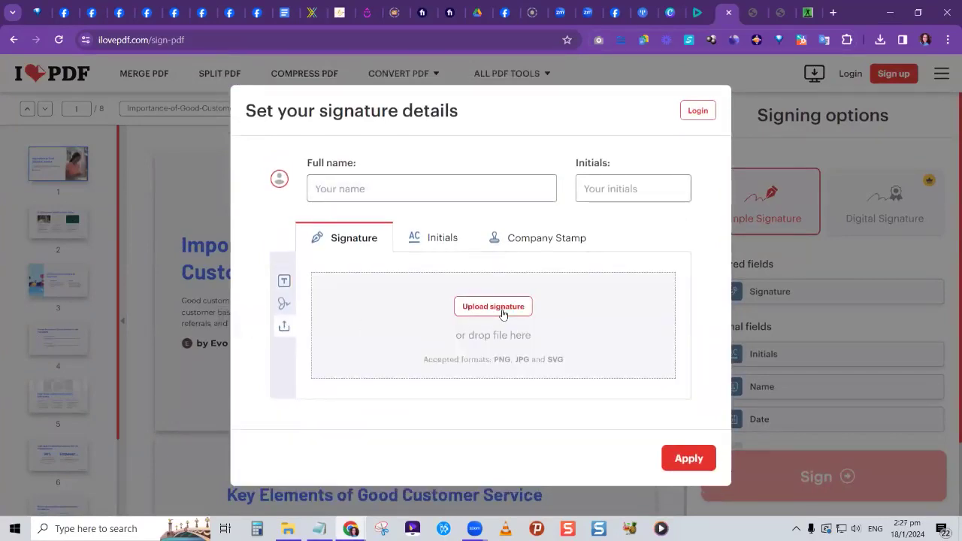
pyautogui.click(284, 303)
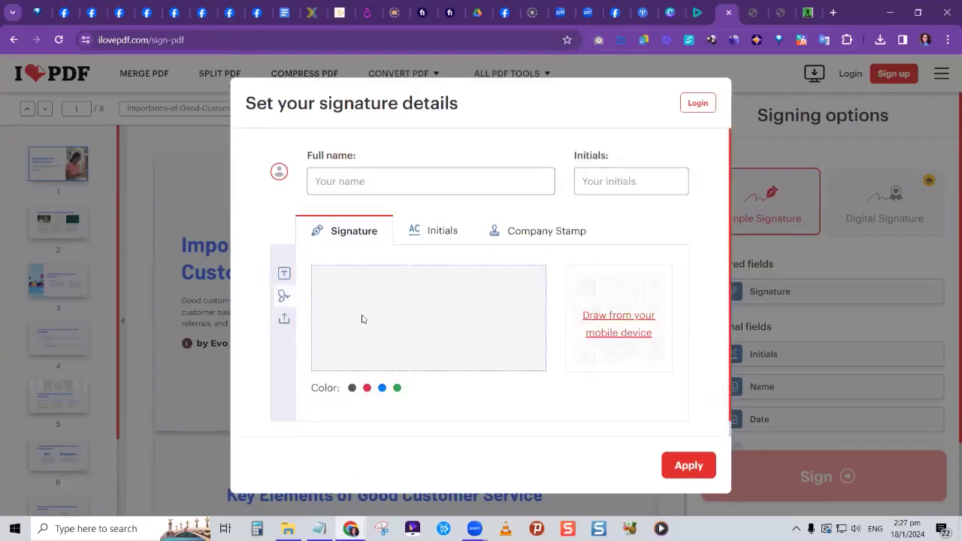
pyautogui.moveTo(352, 305)
pyautogui.mouseDown()
pyautogui.moveTo(371, 318)
pyautogui.moveTo(507, 337)
pyautogui.moveTo(482, 339)
pyautogui.mouseUp()
pyautogui.click(535, 281)
pyautogui.click(285, 273)
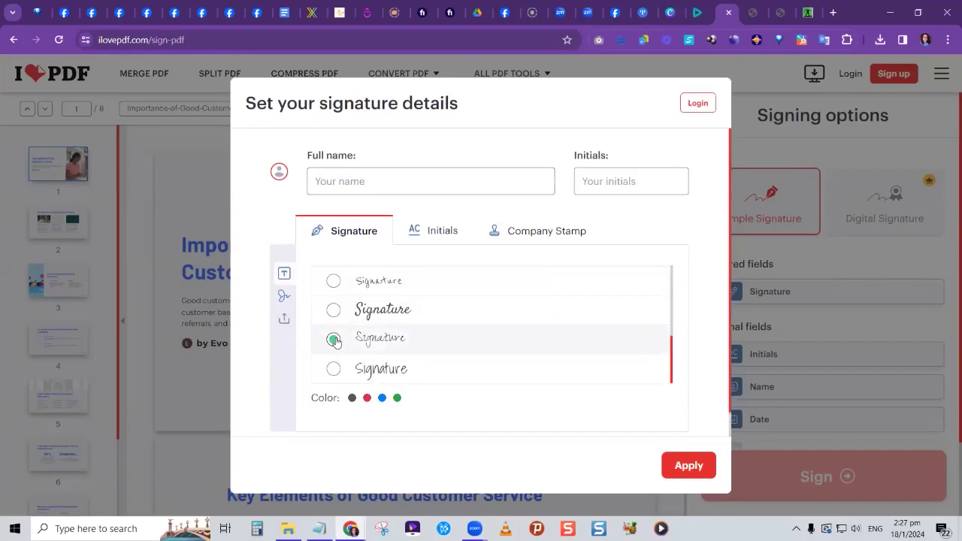
pyautogui.scroll(1, 462, 321)
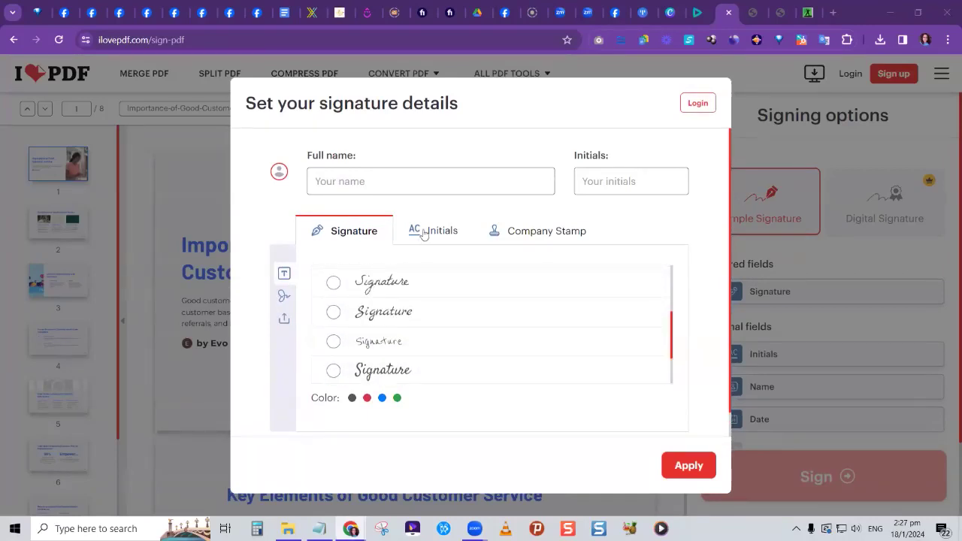
# - Enter the signer's full name, choose the last typed signature style in the list, and apply the signature details
pyautogui.click(422, 185)
pyautogui.write('Ava Lawla')
pyautogui.click(627, 183)
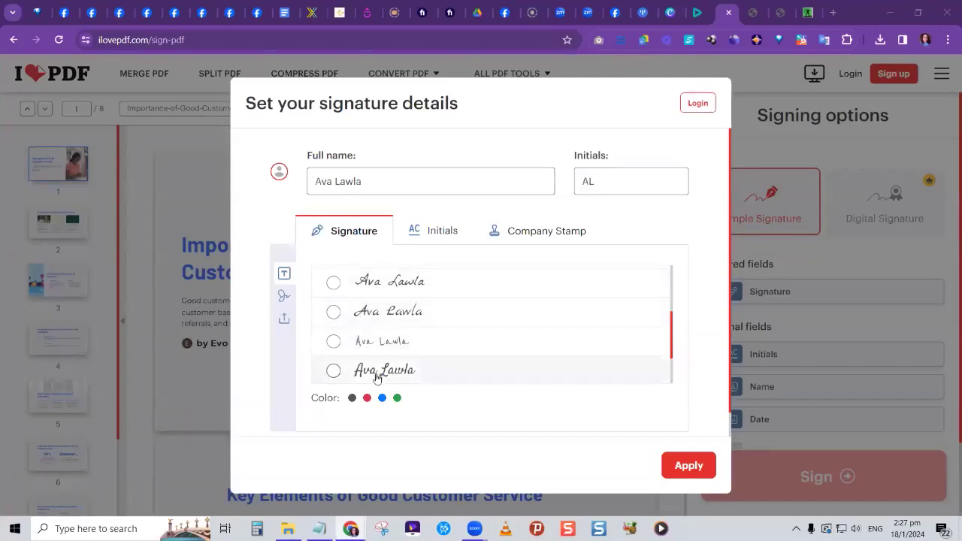
pyautogui.scroll(-1, 376, 376)
pyautogui.click(357, 344)
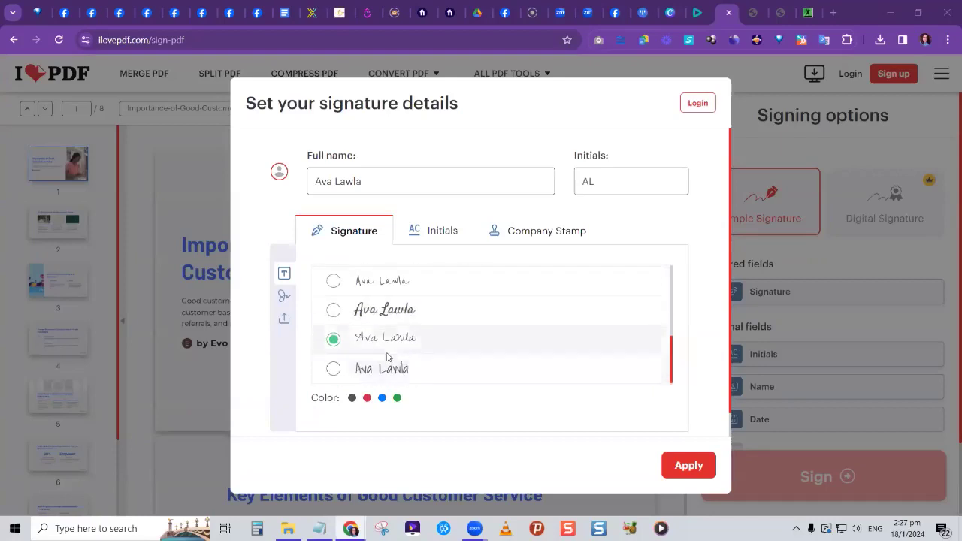
pyautogui.click(333, 368)
pyautogui.click(689, 466)
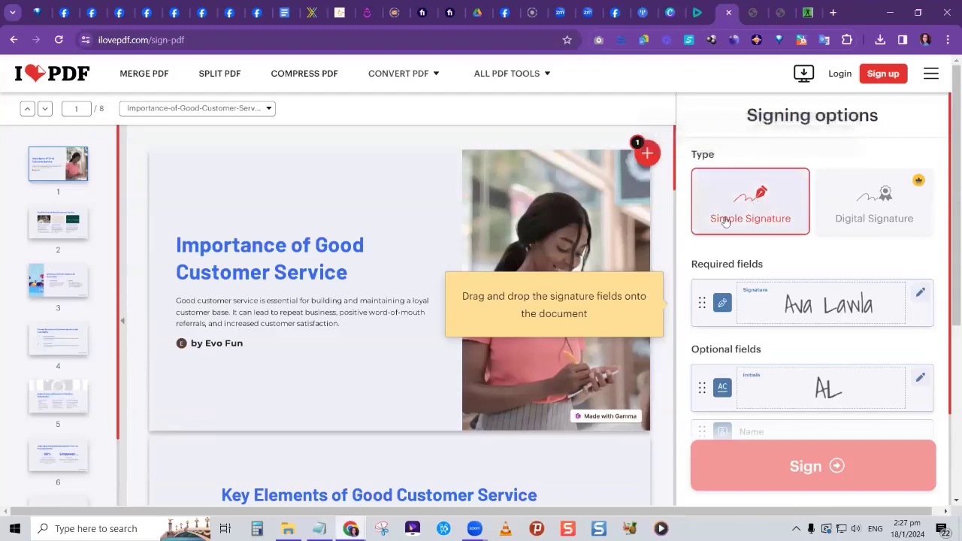
# - Place the signature on page 1 directly below the author line, aligned with the text, and shrink it
pyautogui.moveTo(722, 217); pyautogui.dragTo(293, 388)
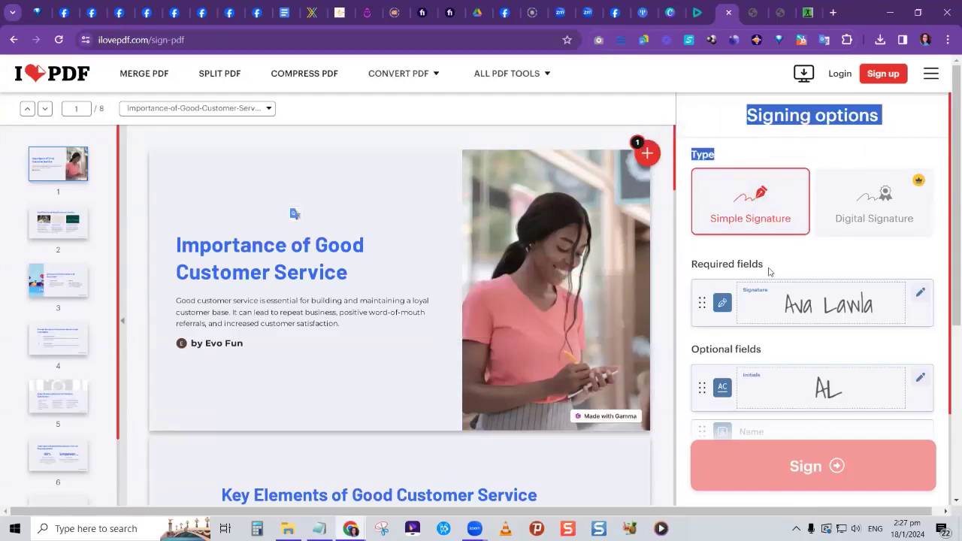
pyautogui.click(798, 302)
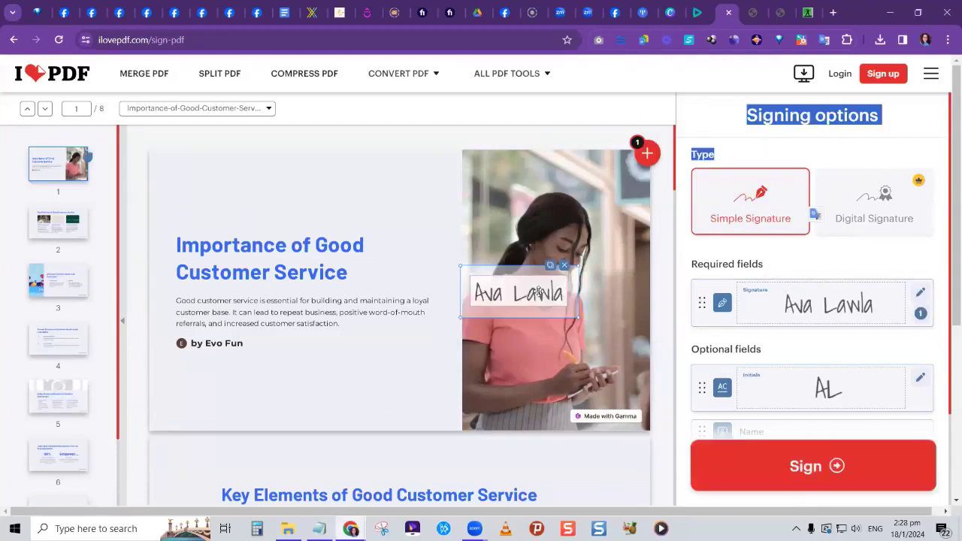
pyautogui.moveTo(526, 290); pyautogui.dragTo(320, 389)
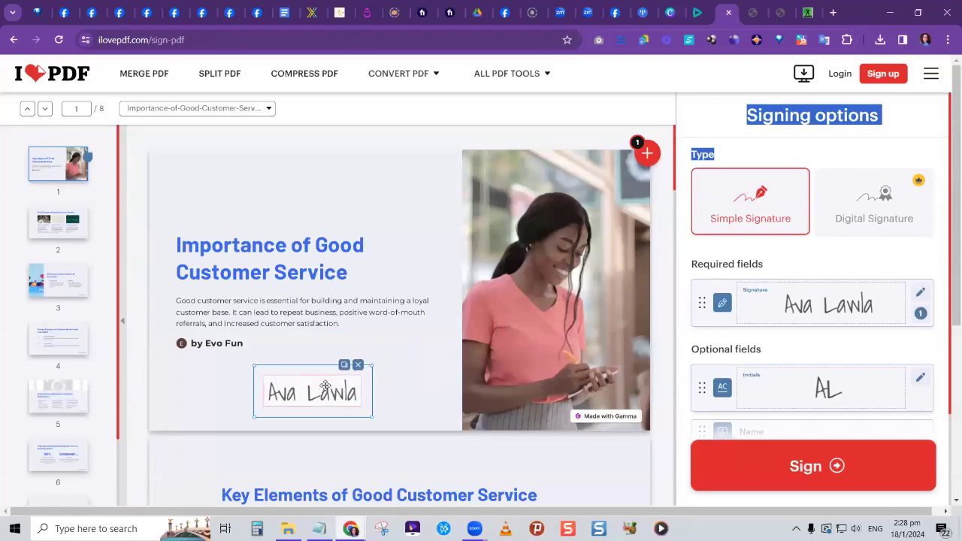
pyautogui.moveTo(366, 365)
pyautogui.mouseDown()
pyautogui.moveTo(451, 340)
pyautogui.moveTo(359, 383)
pyautogui.moveTo(323, 369)
pyautogui.moveTo(348, 369)
pyautogui.mouseUp()
pyautogui.click(378, 386)
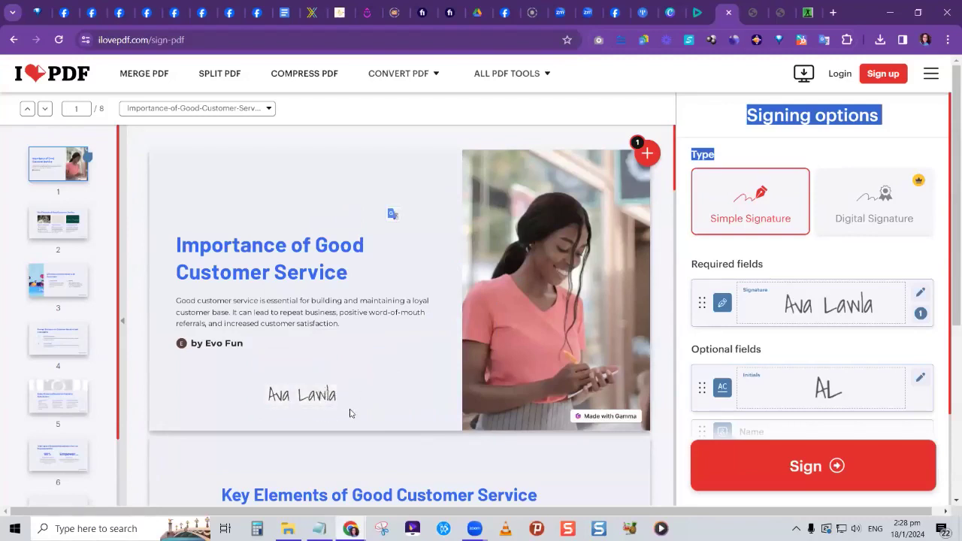
pyautogui.moveTo(328, 397); pyautogui.dragTo(228, 394)
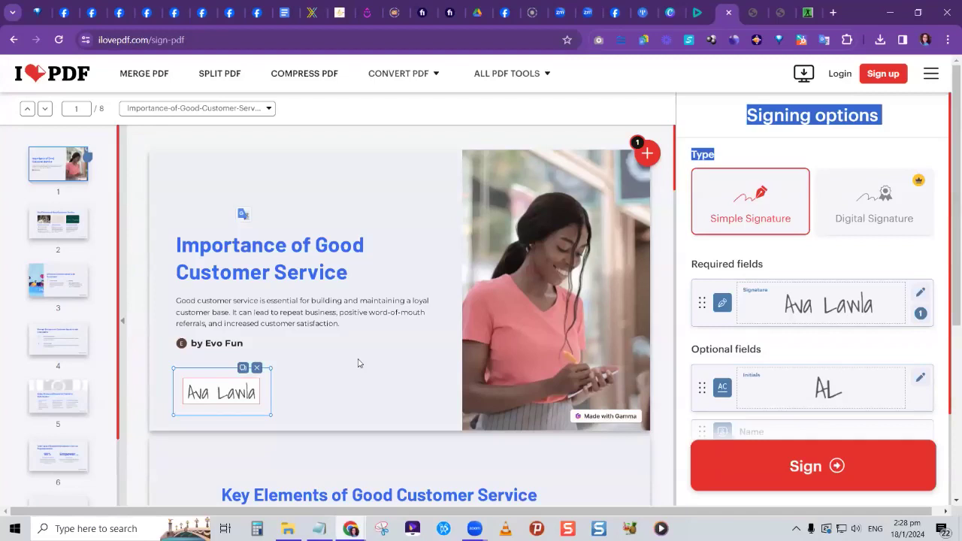
pyautogui.moveTo(272, 369); pyautogui.dragTo(254, 373)
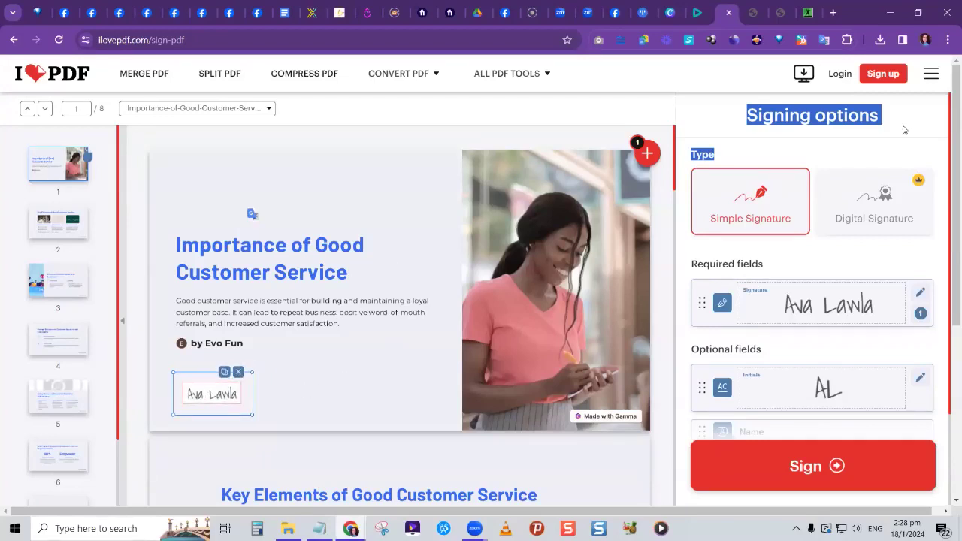
# - Look over the optional signing fields, such as Name, Date and Company Stamp
pyautogui.scroll(-1, 796, 376)
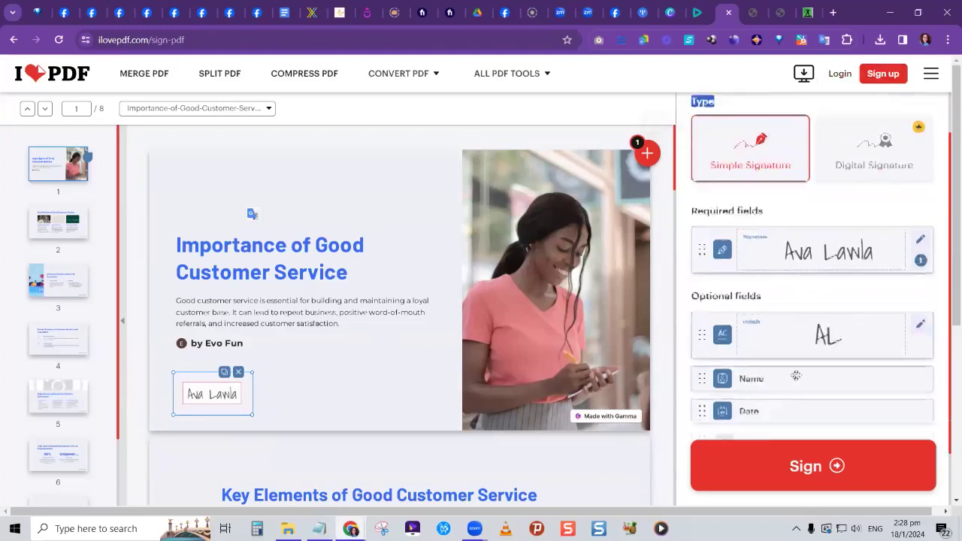
pyautogui.scroll(-5, 796, 376)
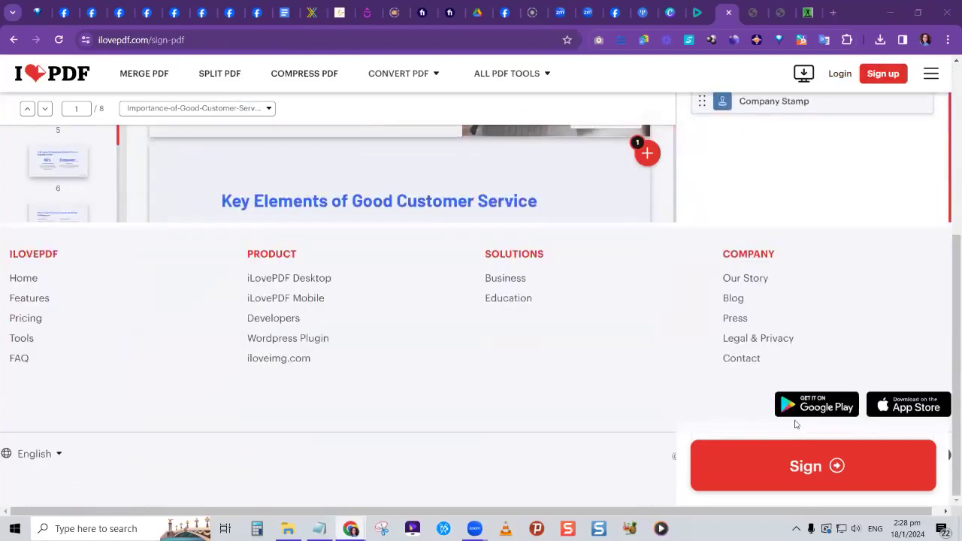
# - Sign the PDF and open the downloaded Importance-of-Good-Customer-Service_signed.pdf
pyautogui.click(806, 465)
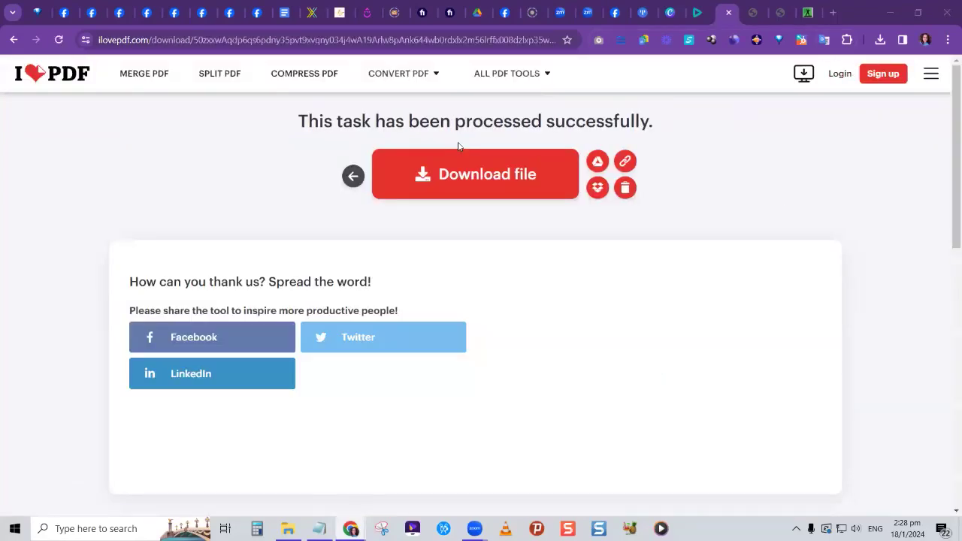
pyautogui.click(881, 39)
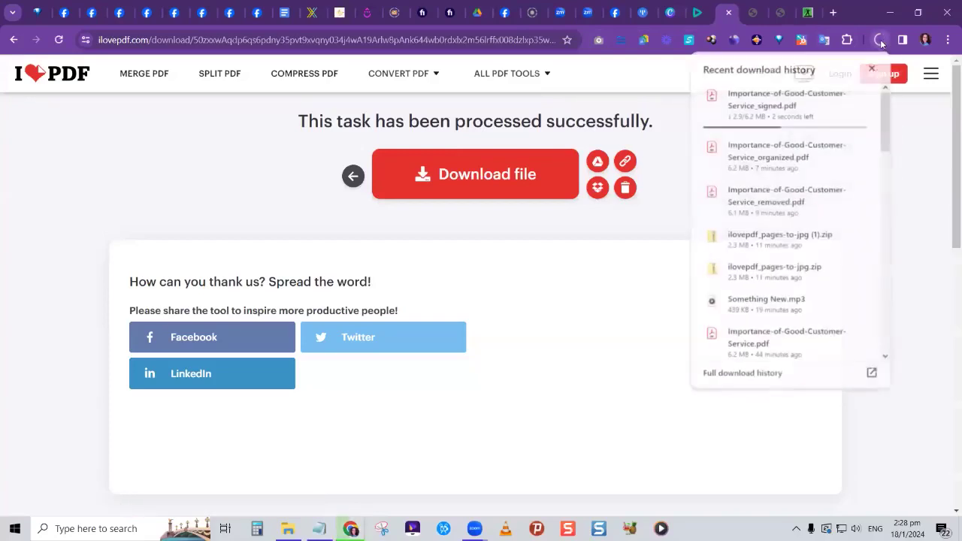
pyautogui.click(778, 101)
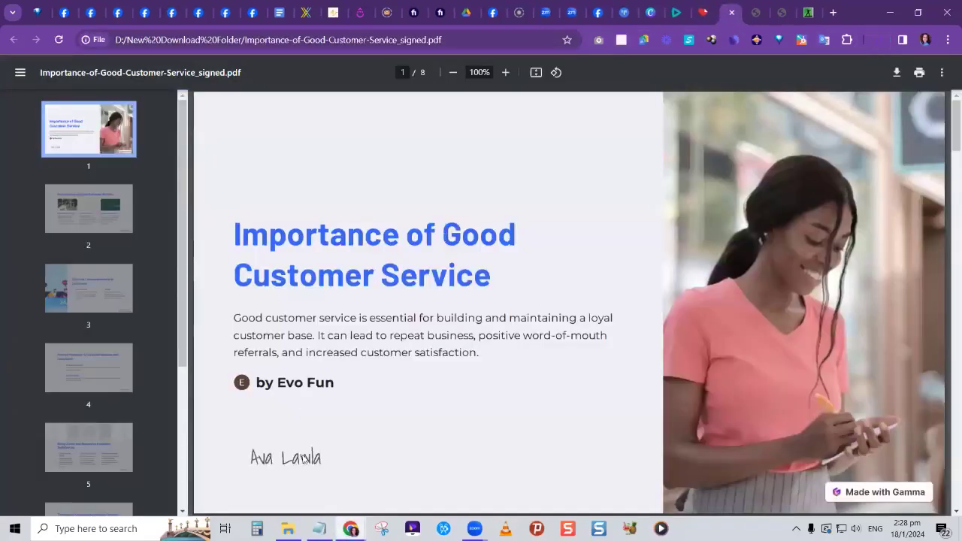
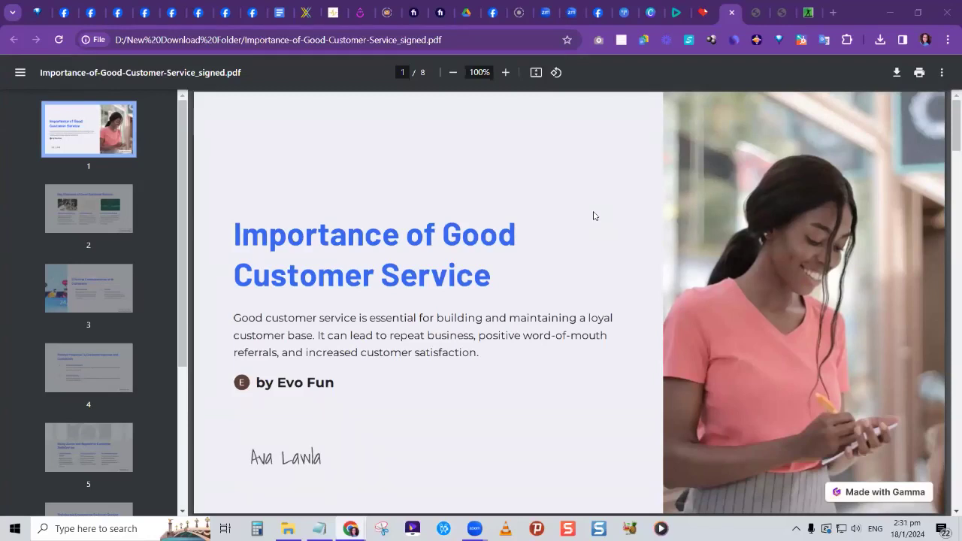
# - Switch to the Clideo site and look over the video tools offered on its home page
pyautogui.click(674, 17)
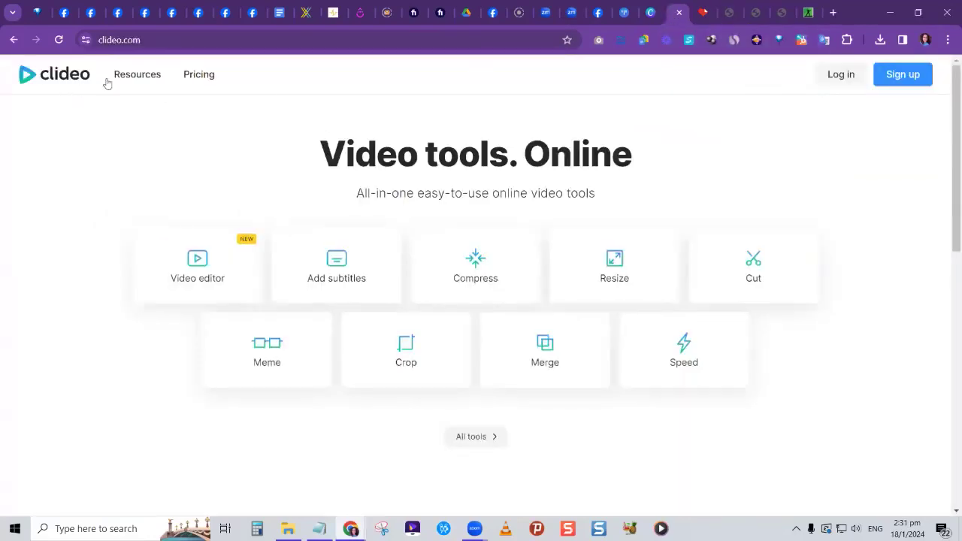
pyautogui.click(125, 43)
pyautogui.scroll(-2, 286, 247)
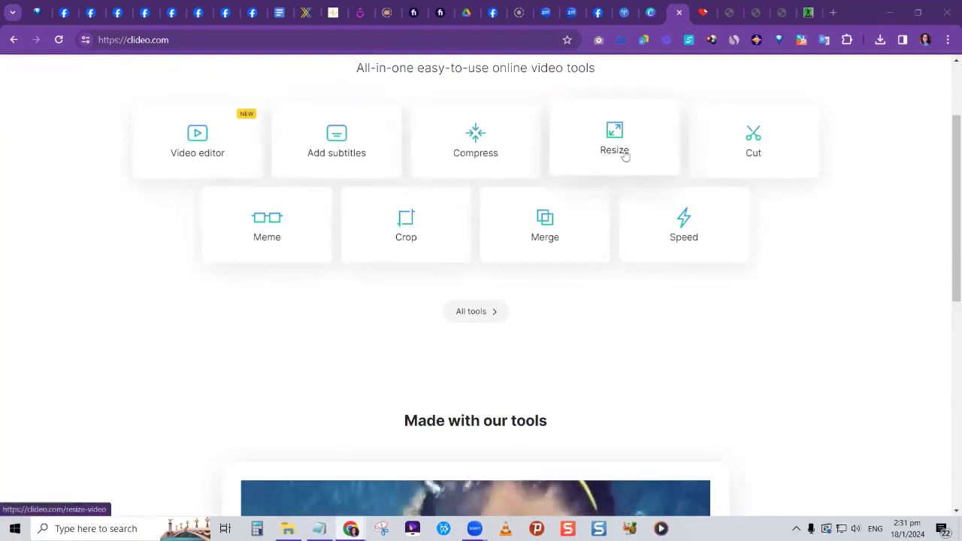
pyautogui.scroll(-1, 707, 159)
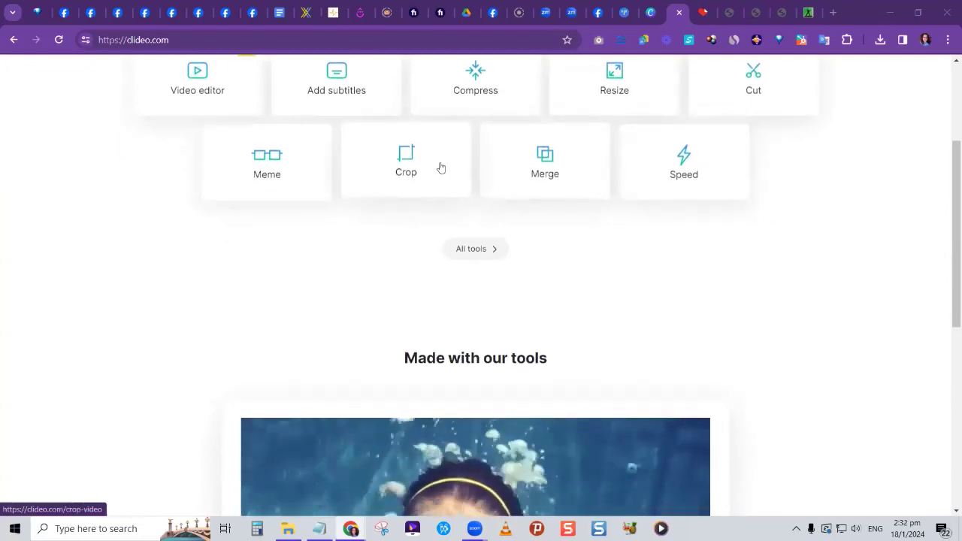
pyautogui.scroll(-1, 368, 200)
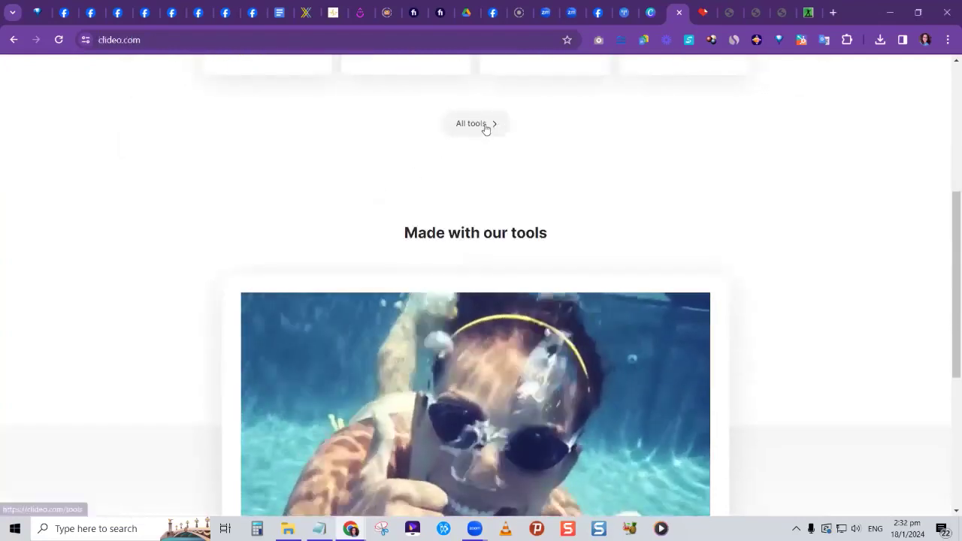
# - Open Clideo's full tools list and browse the tool descriptions, from Video editor to Flip video
pyautogui.click(481, 131)
pyautogui.scroll(-3, 496, 188)
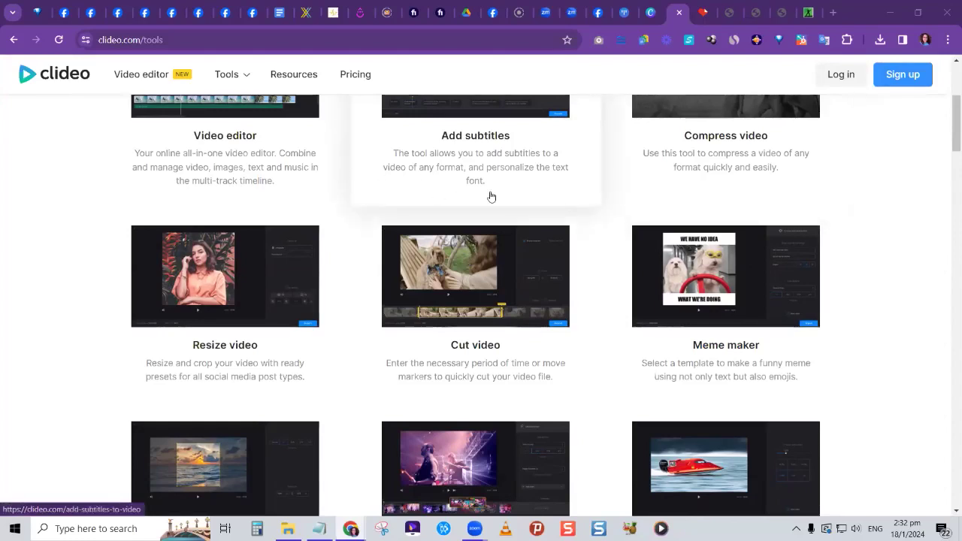
pyautogui.scroll(-2, 494, 197)
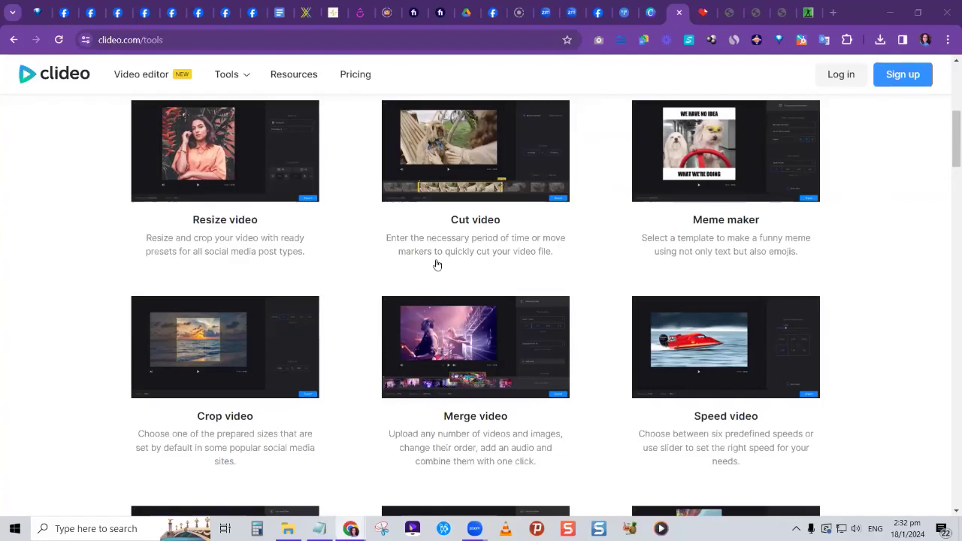
pyautogui.scroll(-7, 741, 397)
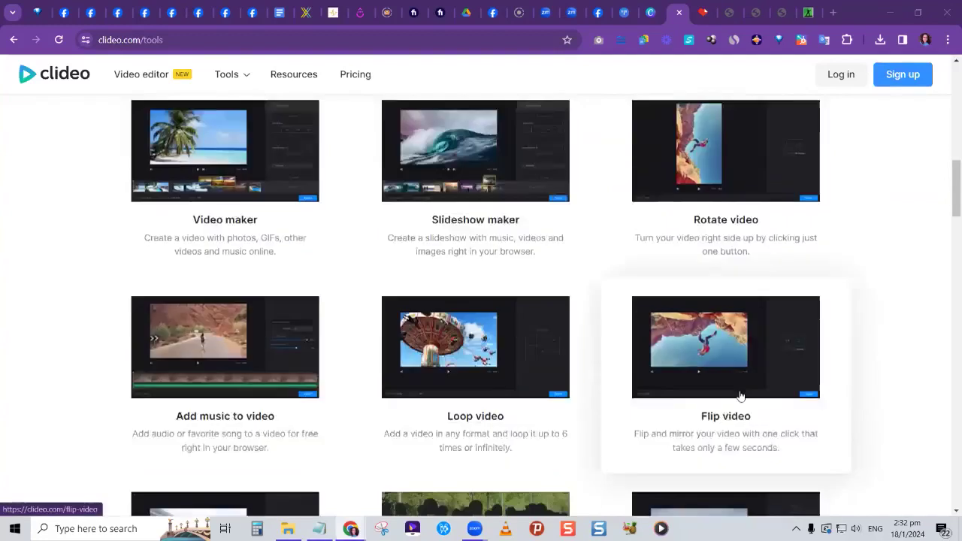
pyautogui.scroll(6, 473, 327)
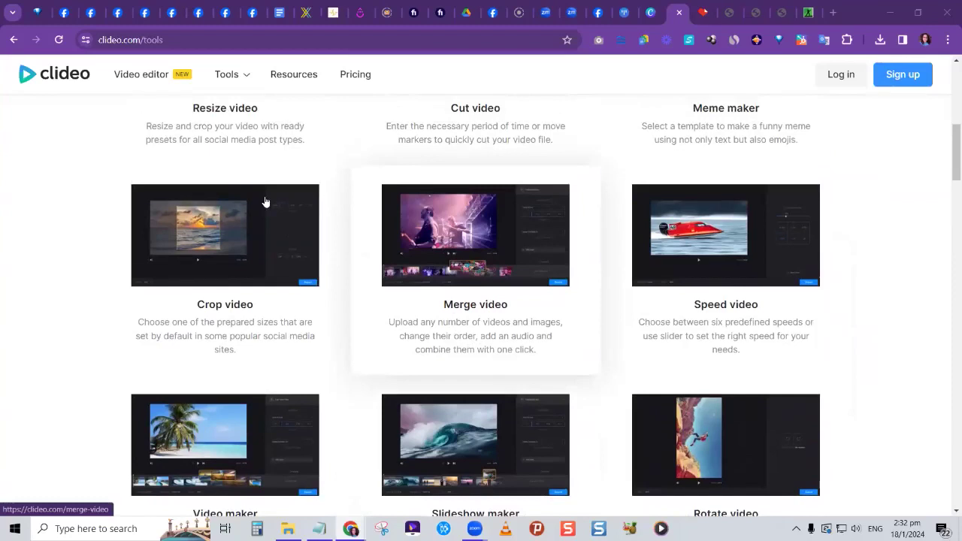
pyautogui.scroll(5, 266, 200)
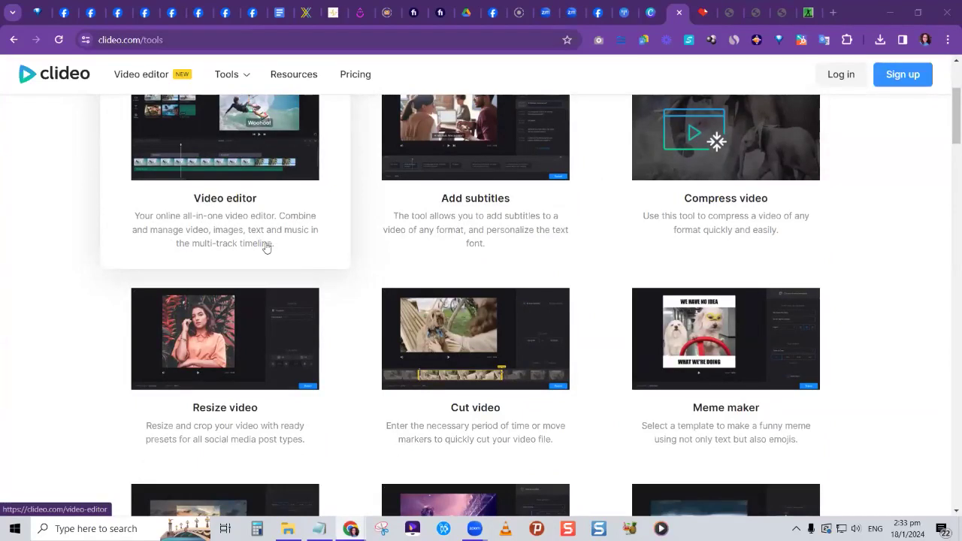
pyautogui.scroll(1, 266, 248)
# - Open the Video editor page and review its interface preview and the sections on editing, adding text and picture-in-picture
pyautogui.click(237, 188)
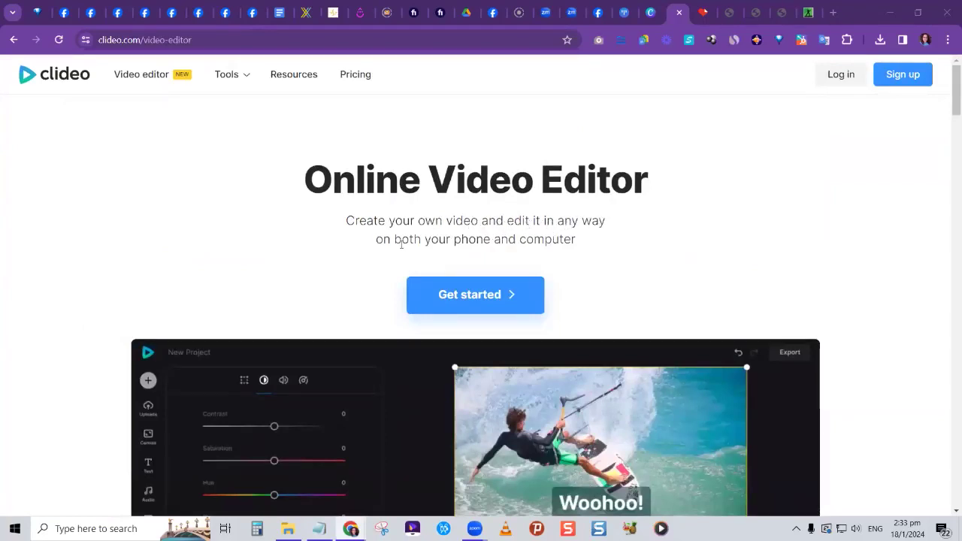
pyautogui.scroll(-3, 461, 251)
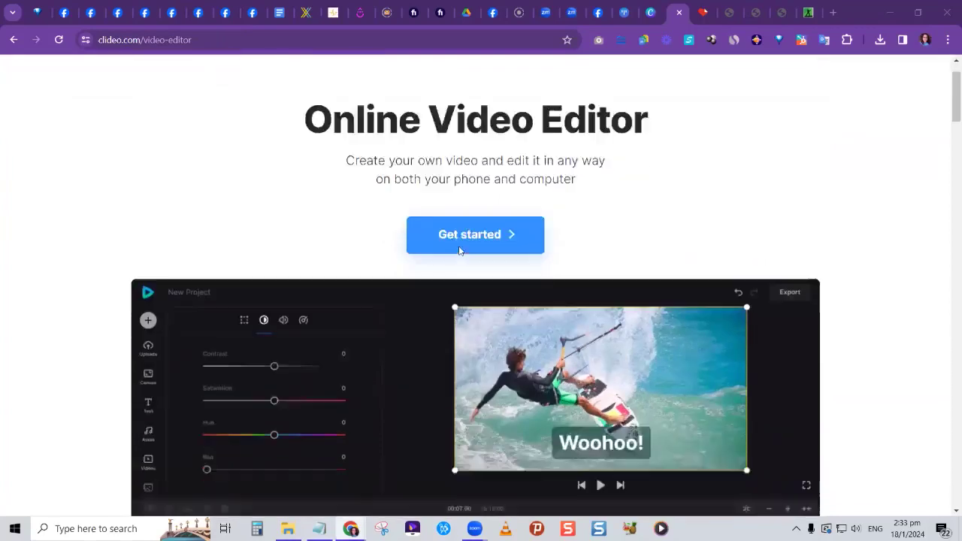
pyautogui.scroll(-2, 458, 250)
pyautogui.scroll(3, 408, 178)
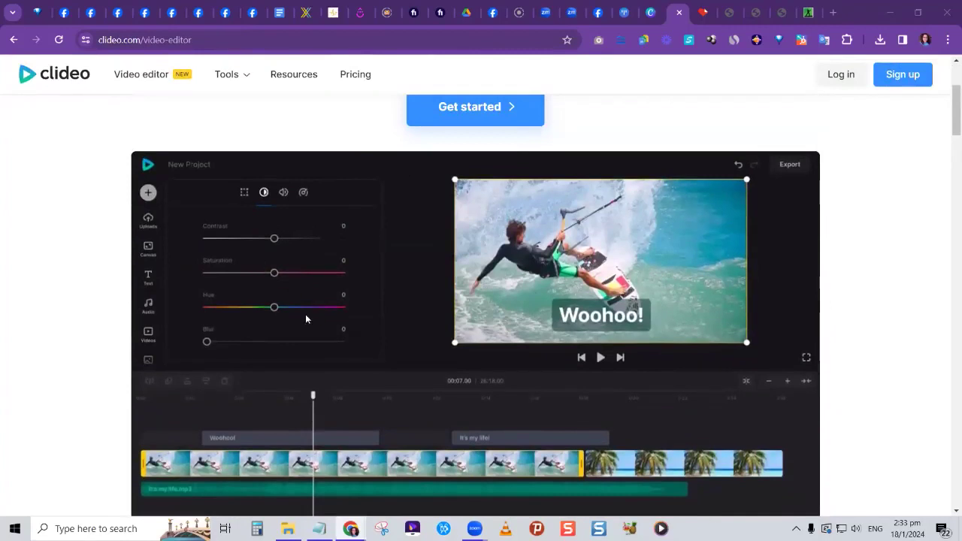
pyautogui.scroll(-5, 341, 329)
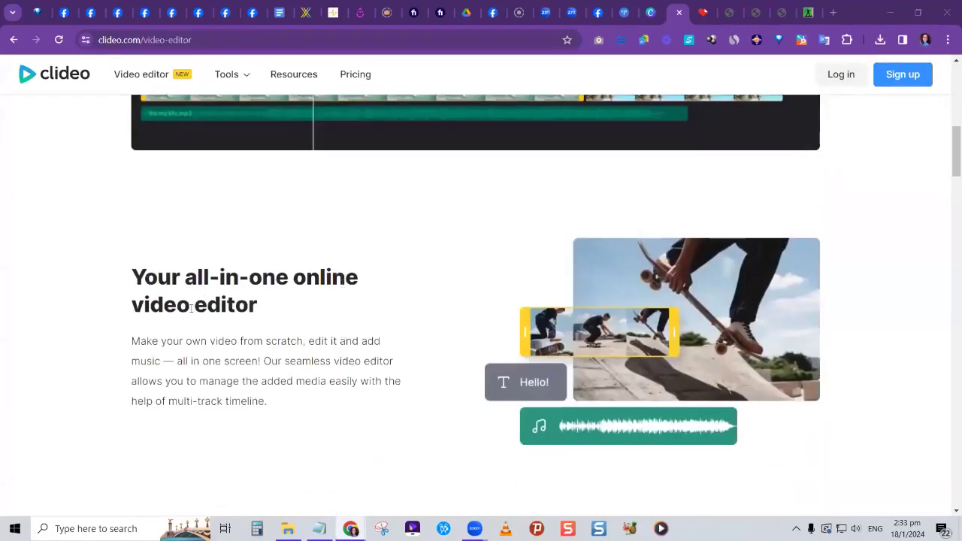
pyautogui.scroll(-1, 193, 313)
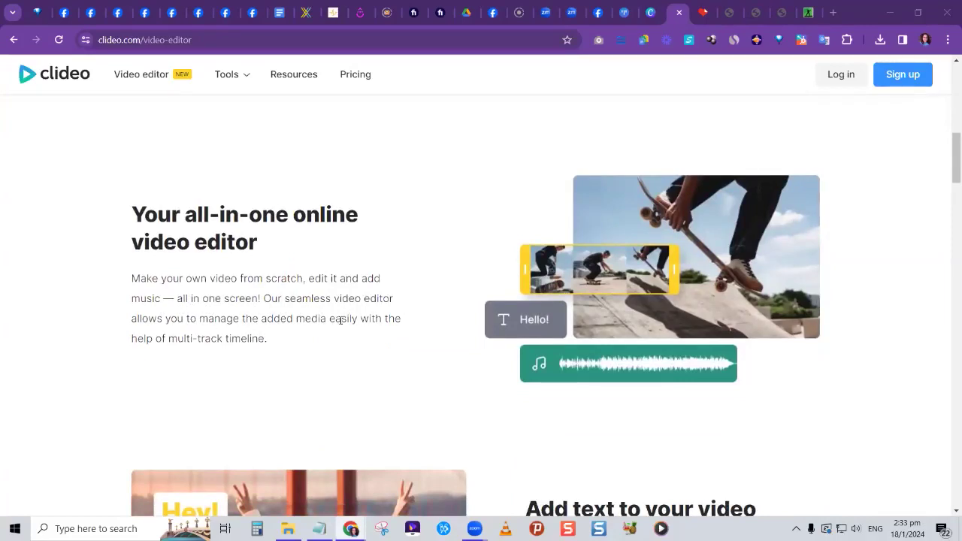
pyautogui.scroll(-3, 361, 318)
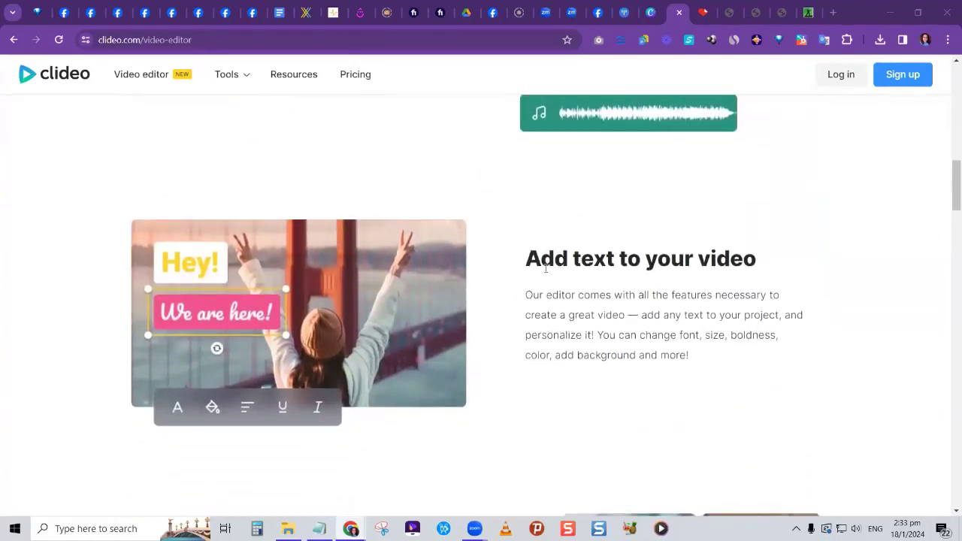
pyautogui.scroll(-2, 621, 285)
pyautogui.scroll(-2, 621, 285)
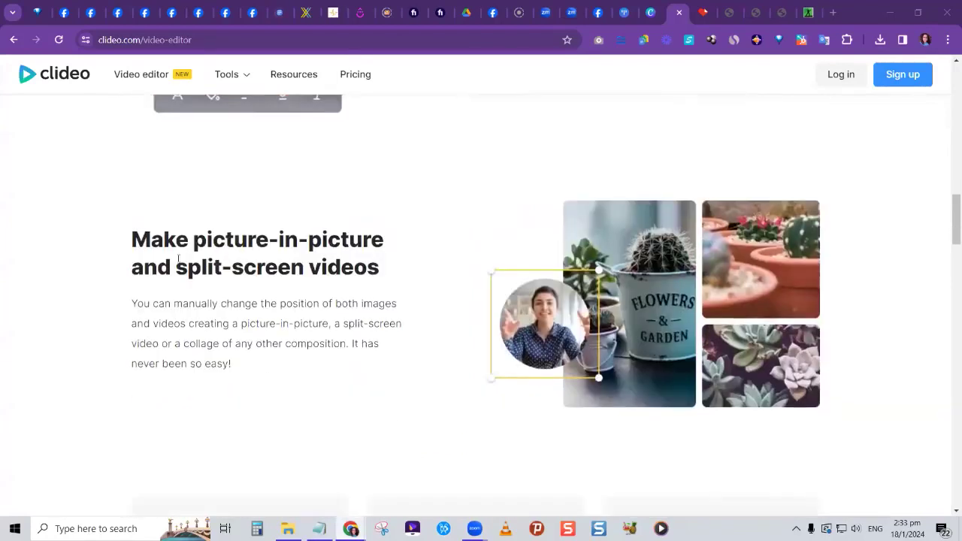
# - Read the video editor's feature cards, including Works on All Devices, Aspect Ratio Presets and All Formats Supported
pyautogui.scroll(-6, 311, 278)
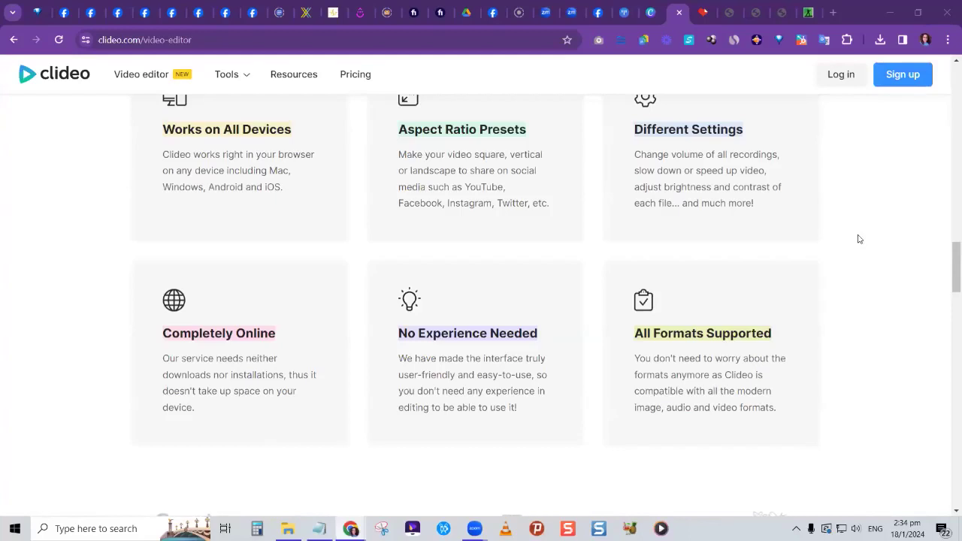
pyautogui.scroll(-1, 860, 239)
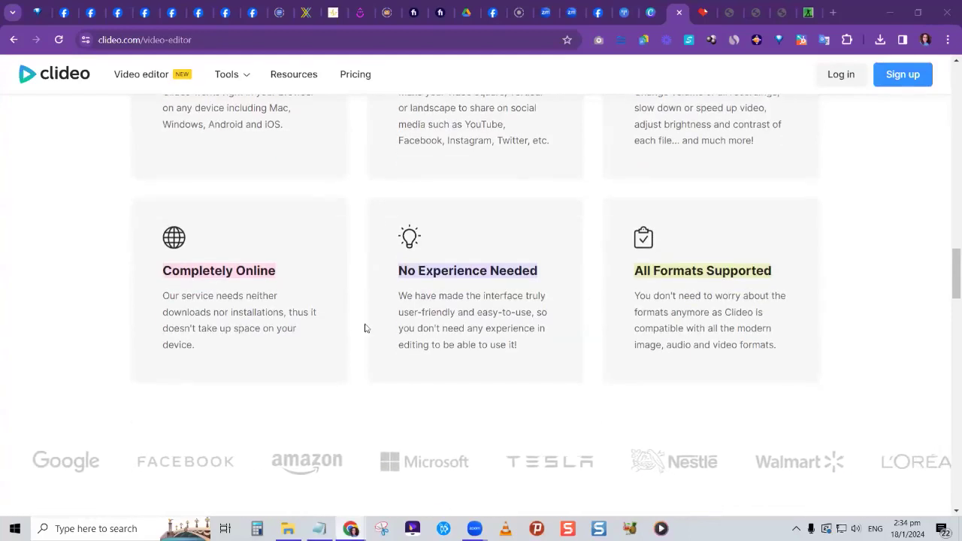
pyautogui.scroll(-1, 368, 323)
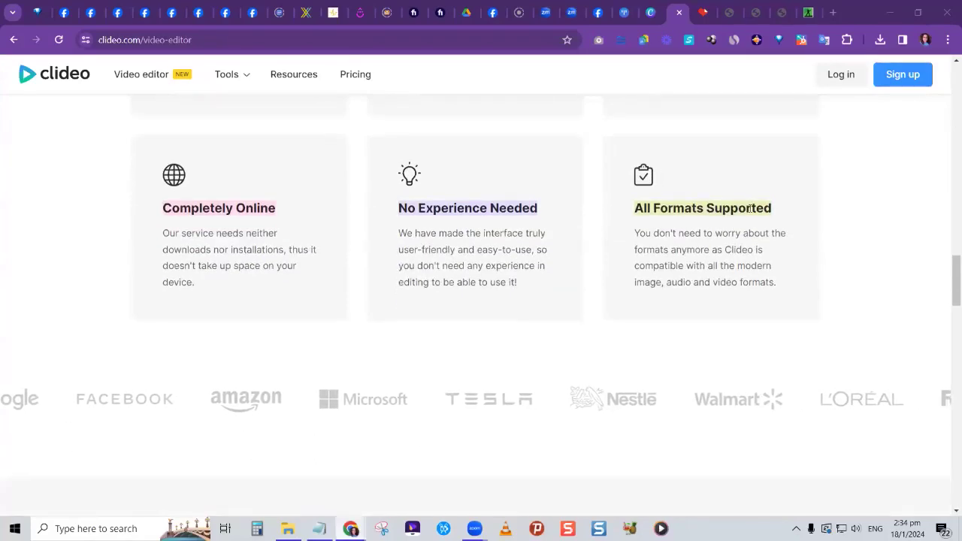
pyautogui.scroll(1, 706, 259)
pyautogui.scroll(2, 712, 266)
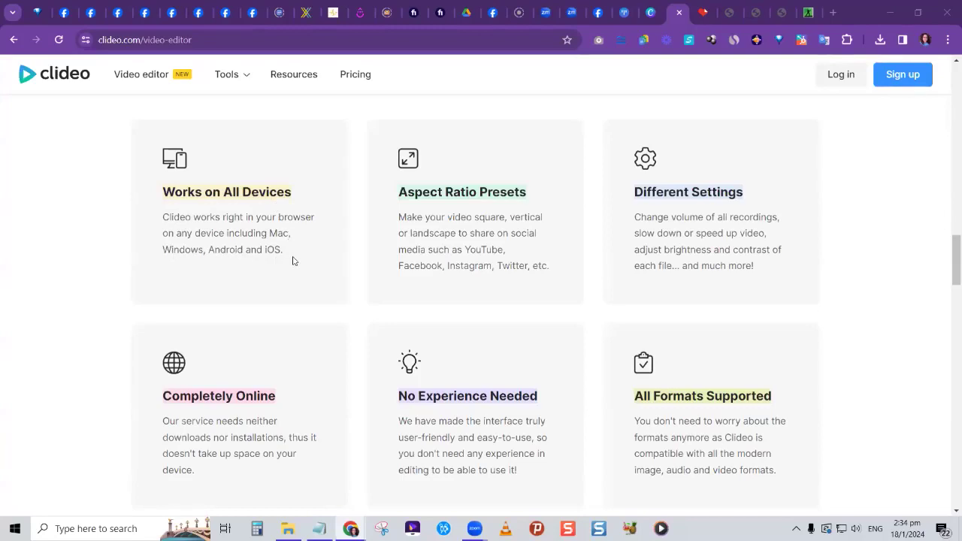
pyautogui.scroll(4, 294, 261)
# - Read the guide on creating a video online, expanding the Create a video and Save the result steps
pyautogui.scroll(-11, 344, 279)
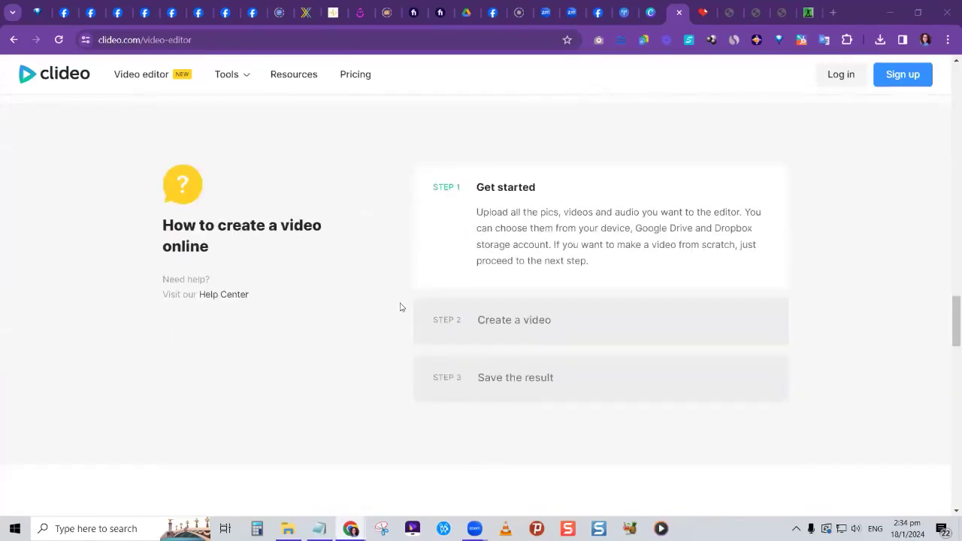
pyautogui.scroll(-2, 401, 306)
pyautogui.scroll(1, 399, 307)
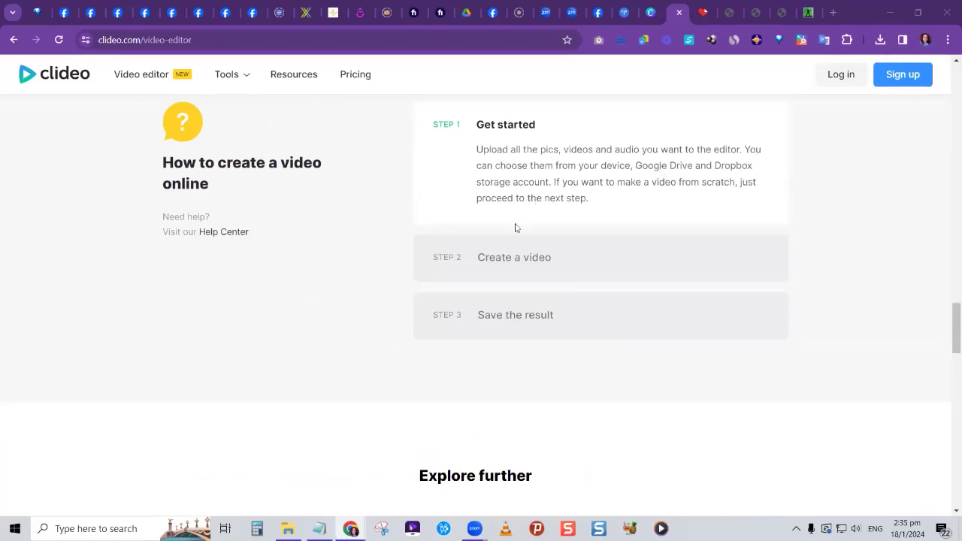
pyautogui.click(493, 268)
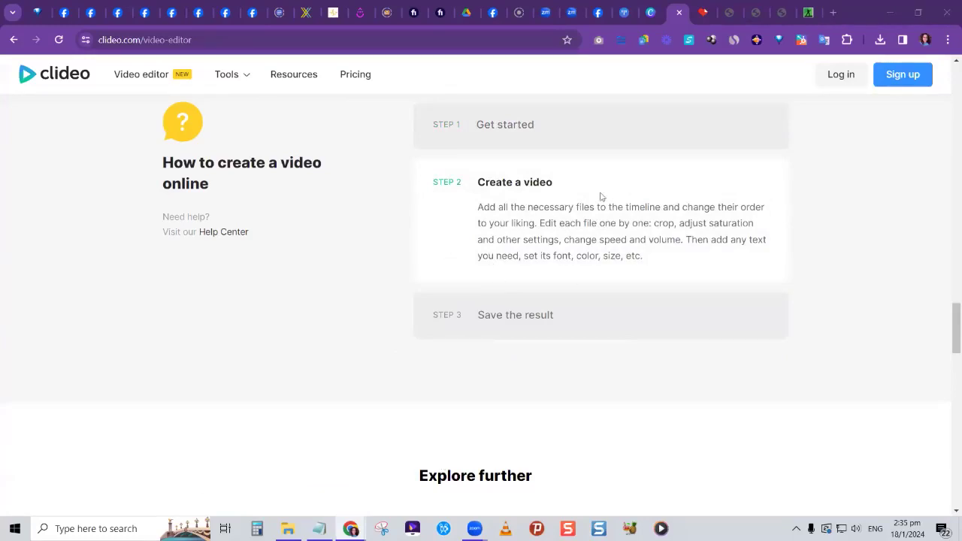
pyautogui.click(515, 318)
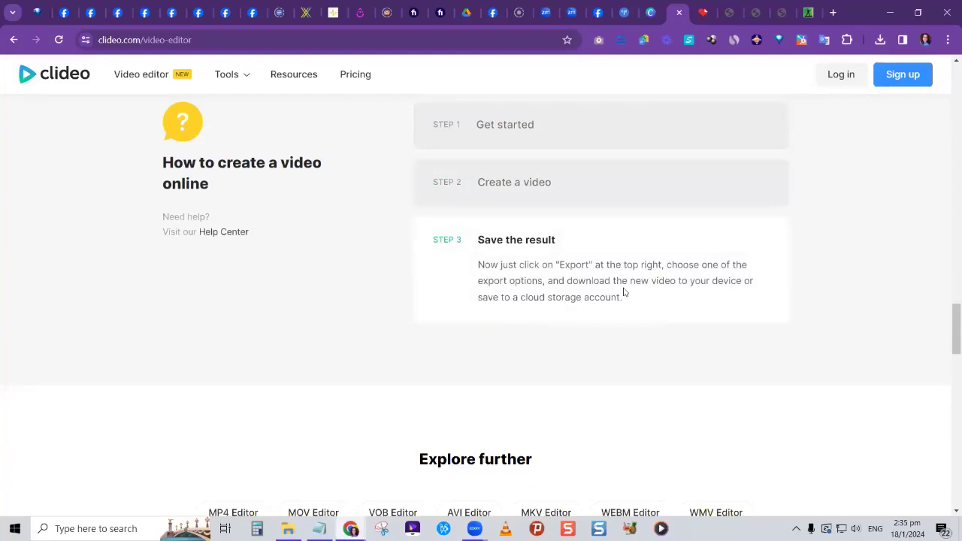
# - Look through the rest of the video editor page and launch the online editor with a new project
pyautogui.scroll(-5, 623, 295)
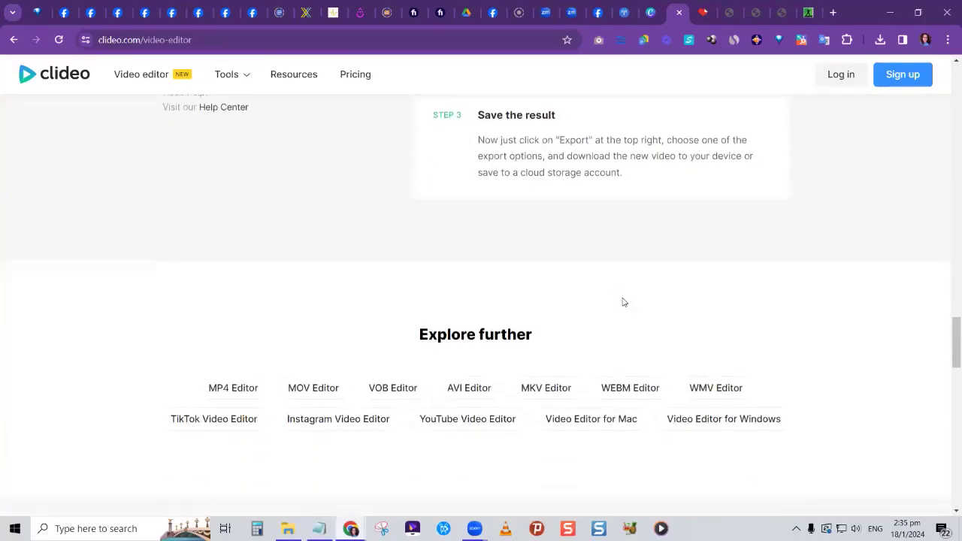
pyautogui.scroll(-10, 623, 302)
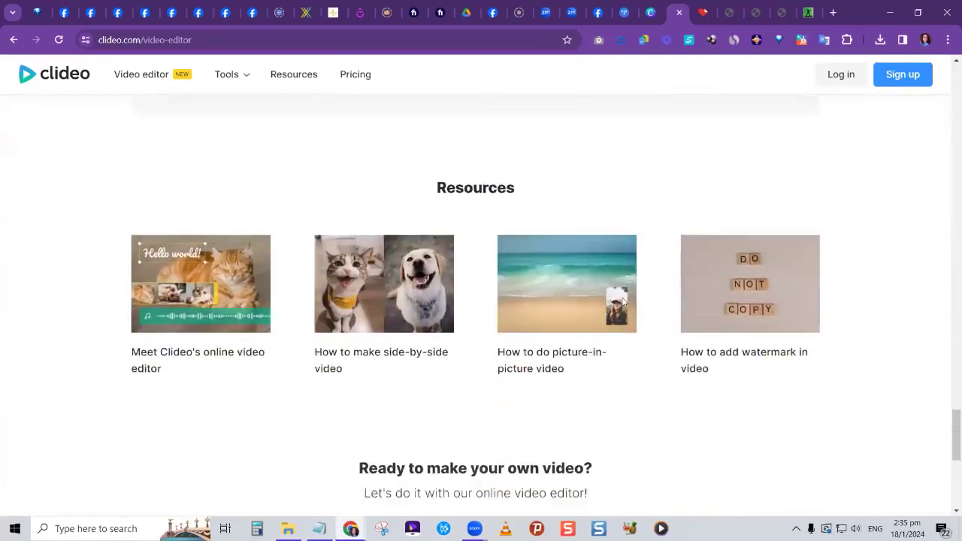
pyautogui.scroll(-1, 623, 302)
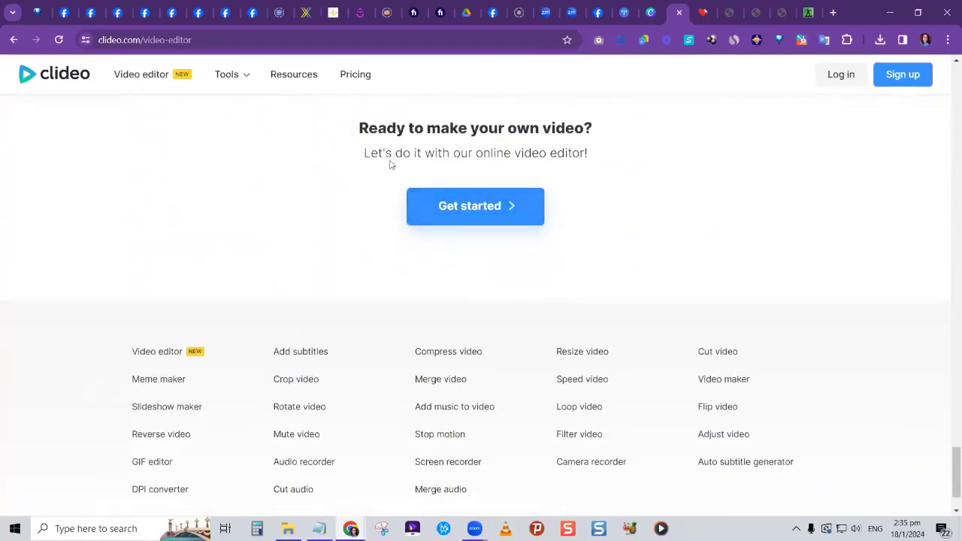
pyautogui.click(480, 208)
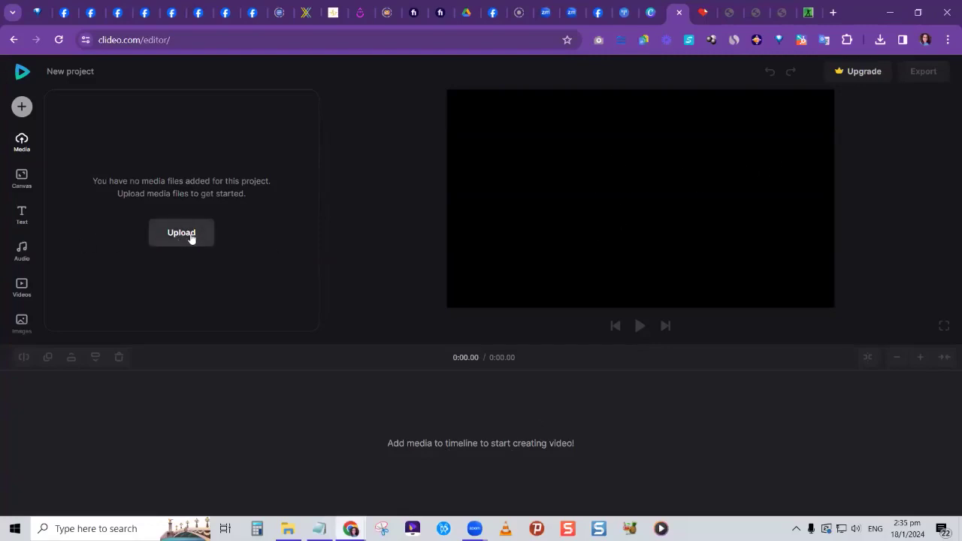
# - Check the Upgrade option, dismiss the sign-in dialog, and show the editor's stock videos library
pyautogui.click(854, 73)
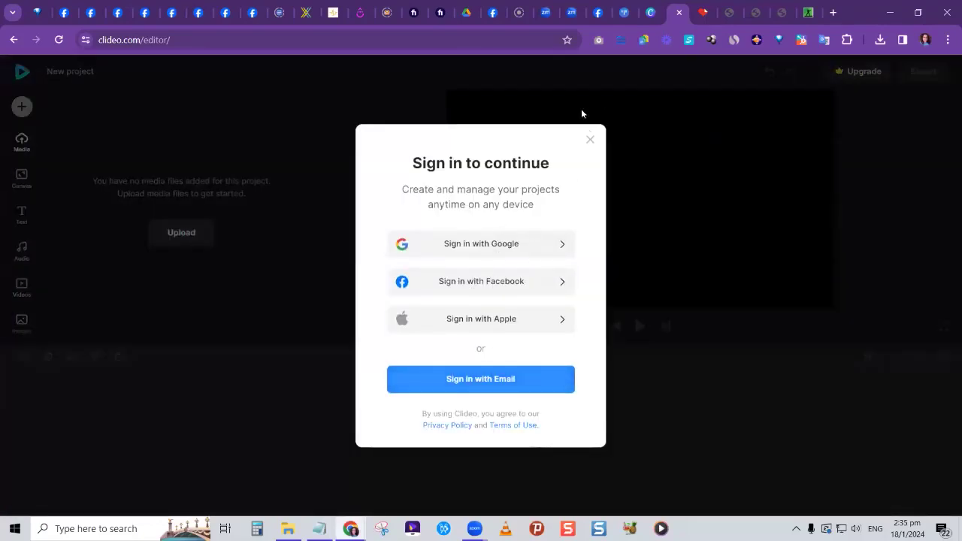
pyautogui.click(591, 140)
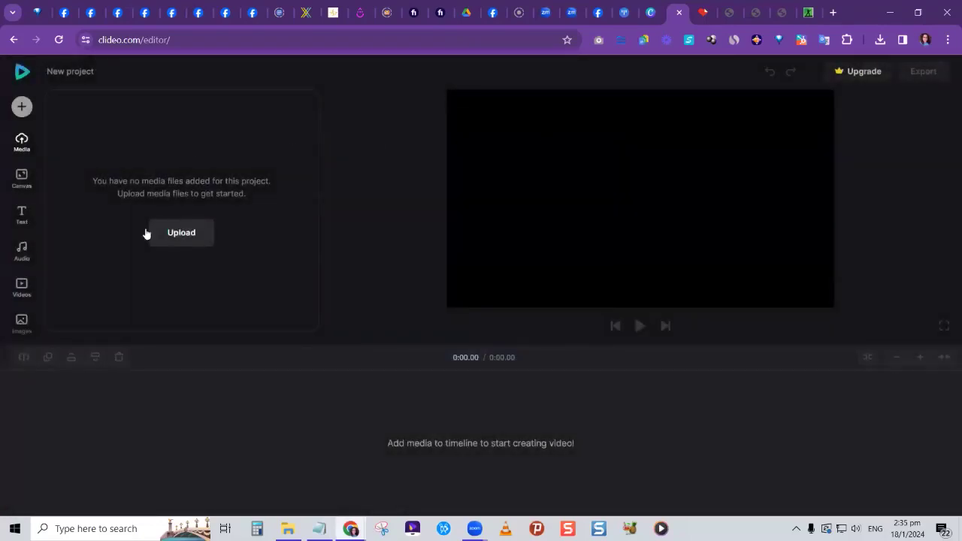
pyautogui.click(20, 289)
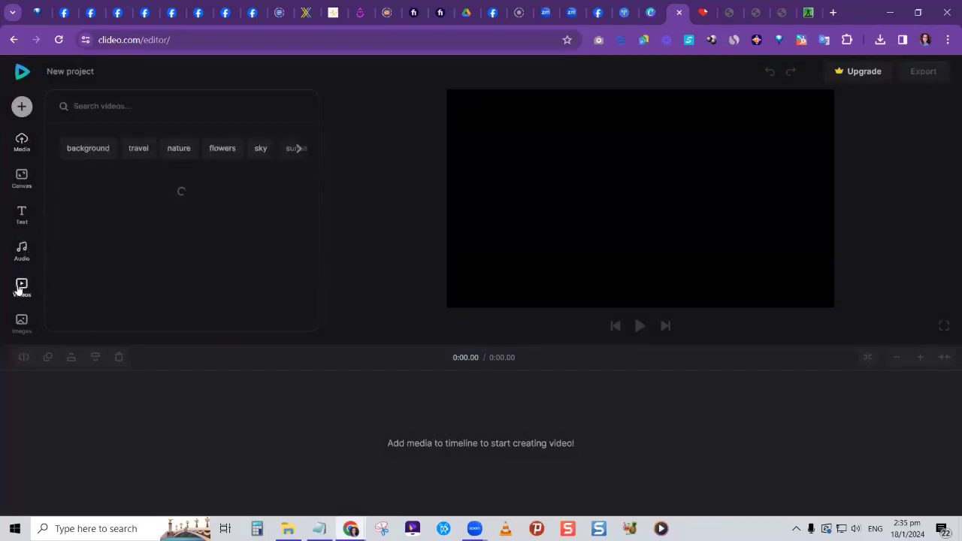
# - Browse the stock videos and look over the audio, text style, and canvas aspect ratio and background colour options
pyautogui.scroll(-3, 195, 239)
pyautogui.scroll(-3, 195, 245)
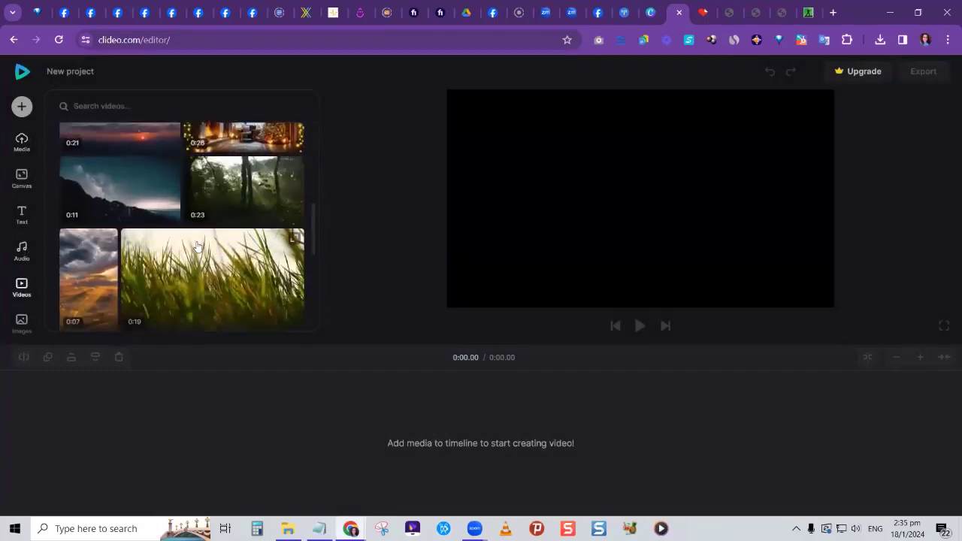
pyautogui.click(29, 256)
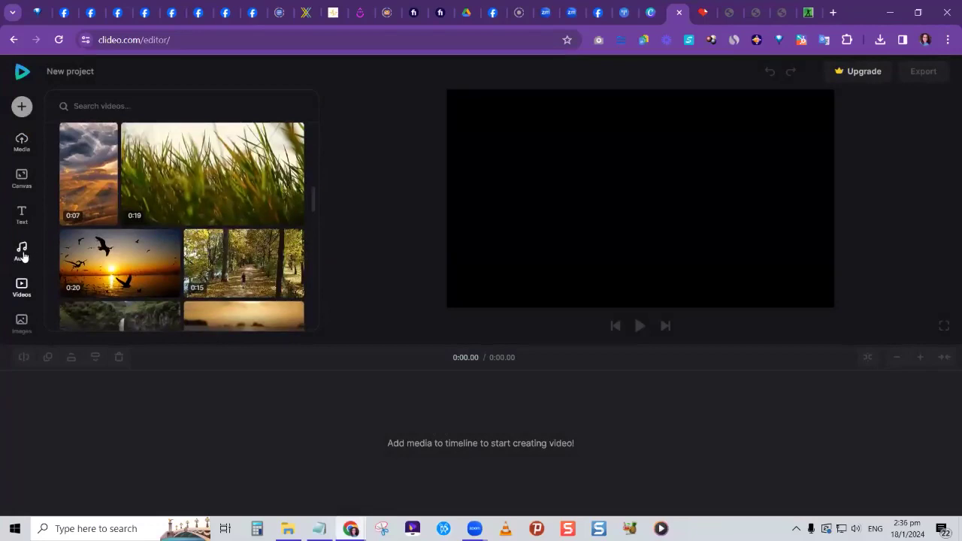
pyautogui.click(19, 215)
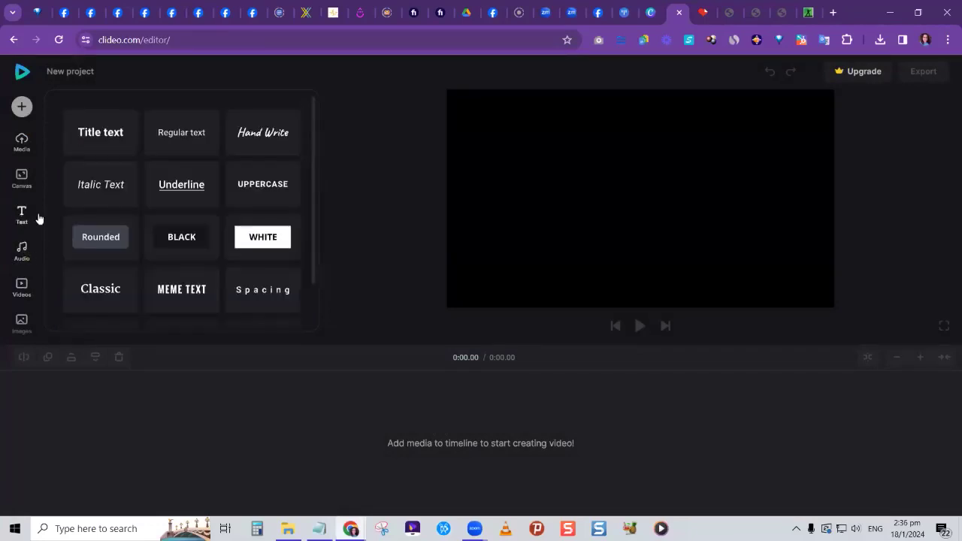
pyautogui.click(21, 179)
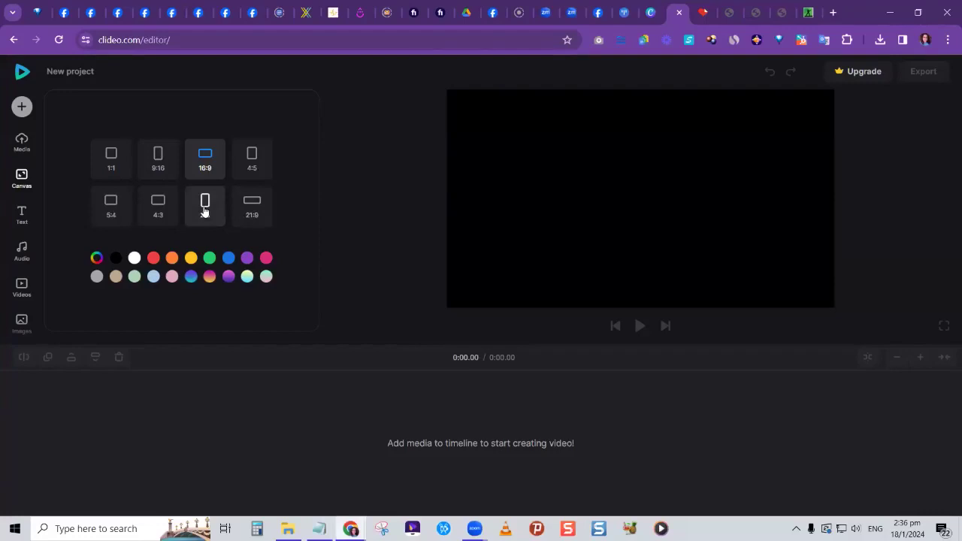
# - Upload the video "Halle Bailey's Bundle Of Joy _ Sherri Shepherd.mp4" from New Download Folder into the project
pyautogui.click(22, 148)
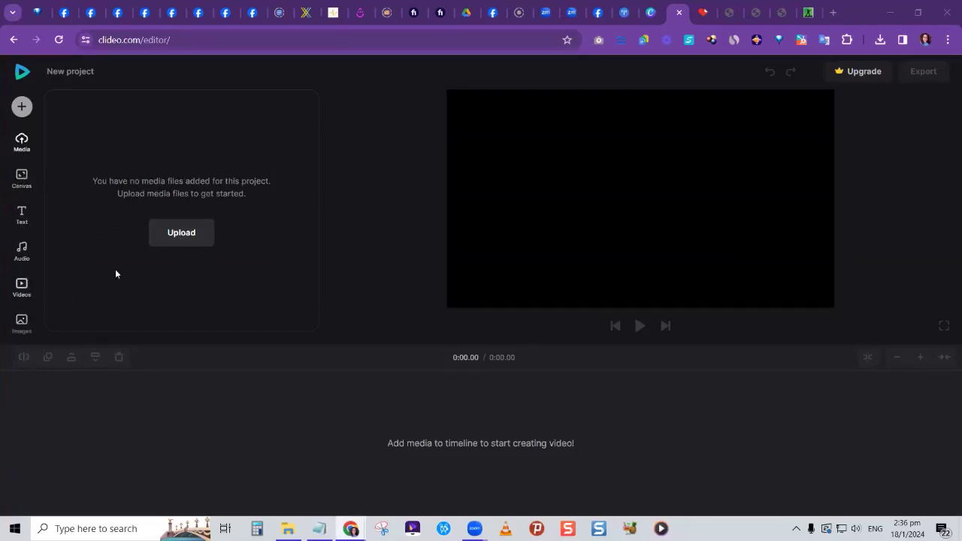
pyautogui.click(174, 236)
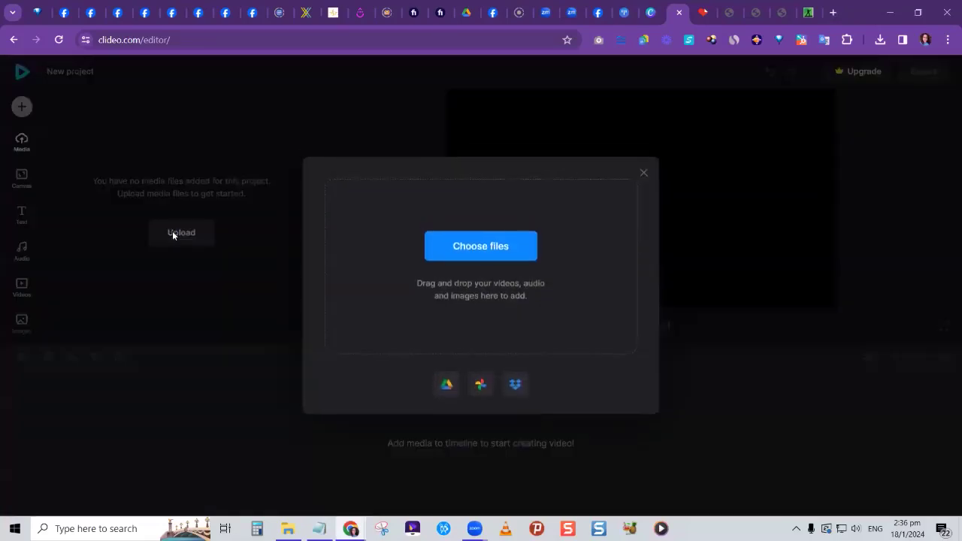
pyautogui.click(492, 250)
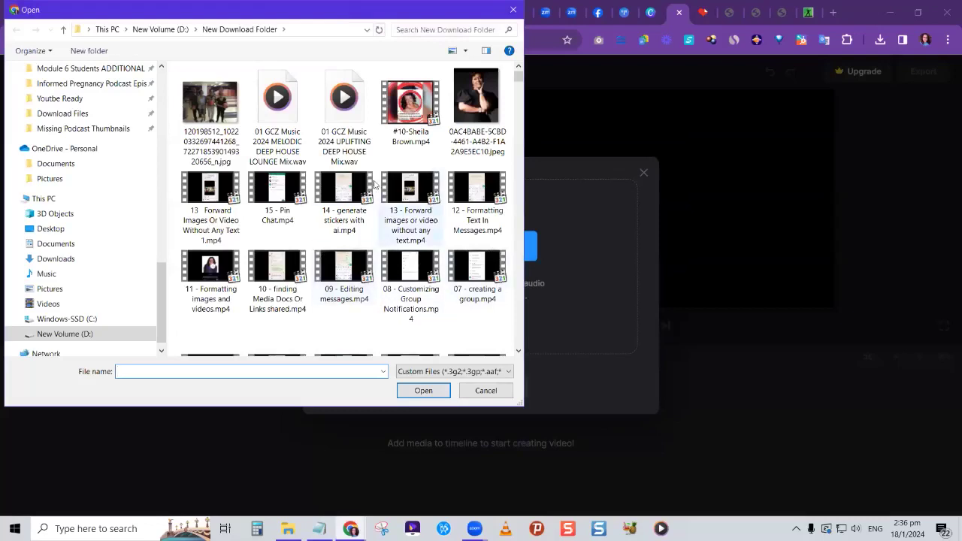
pyautogui.scroll(-1, 416, 250)
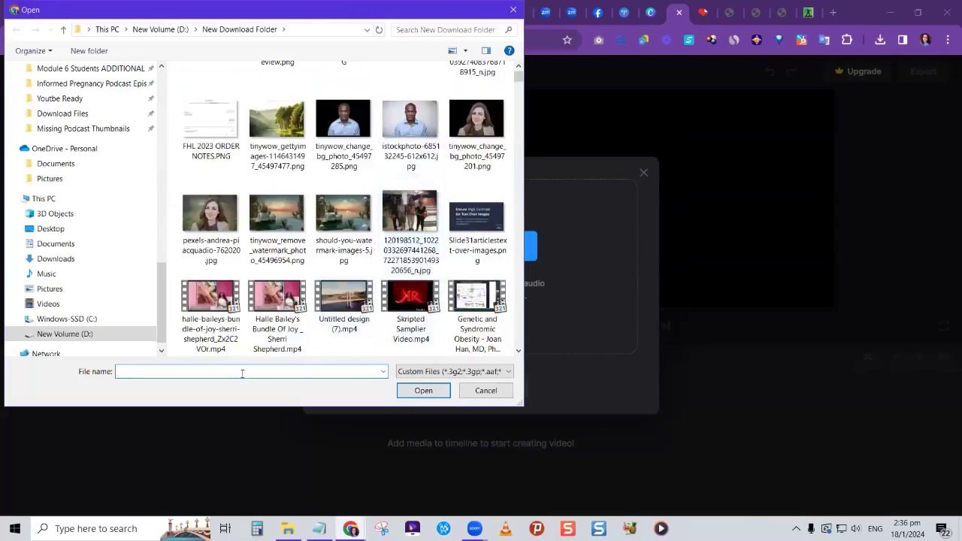
pyautogui.doubleClick(275, 324)
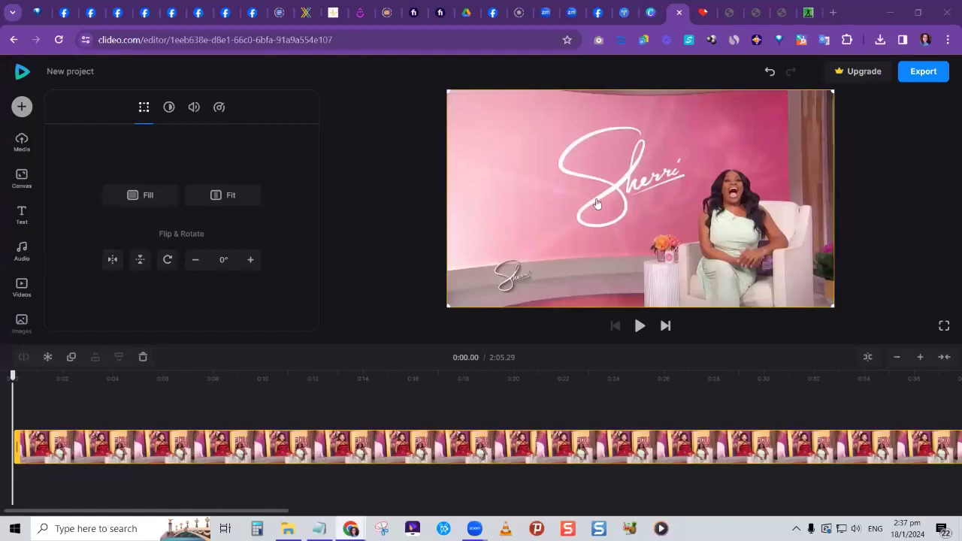
# - Preview the opening of the uploaded clip and move the playhead along the timeline to about 0:14
pyautogui.click(640, 326)
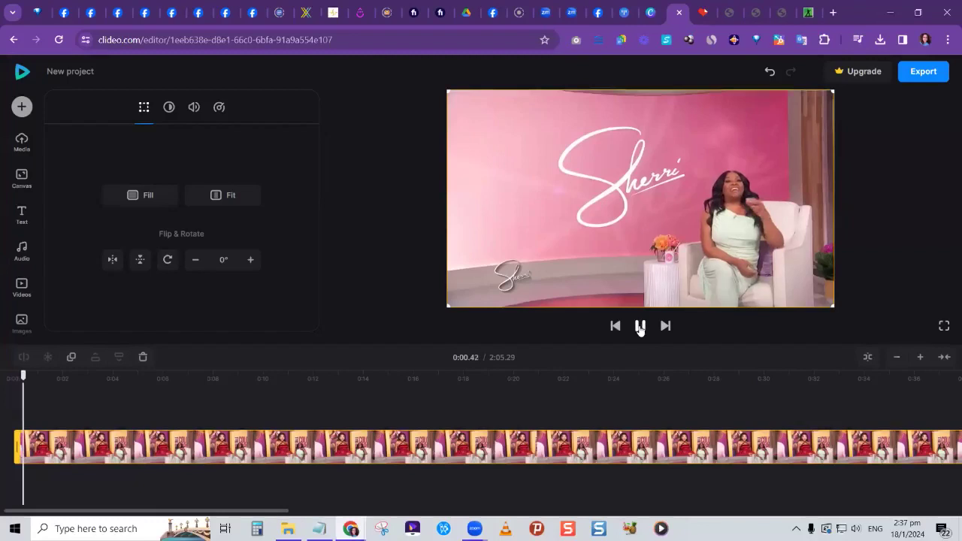
pyautogui.click(640, 326)
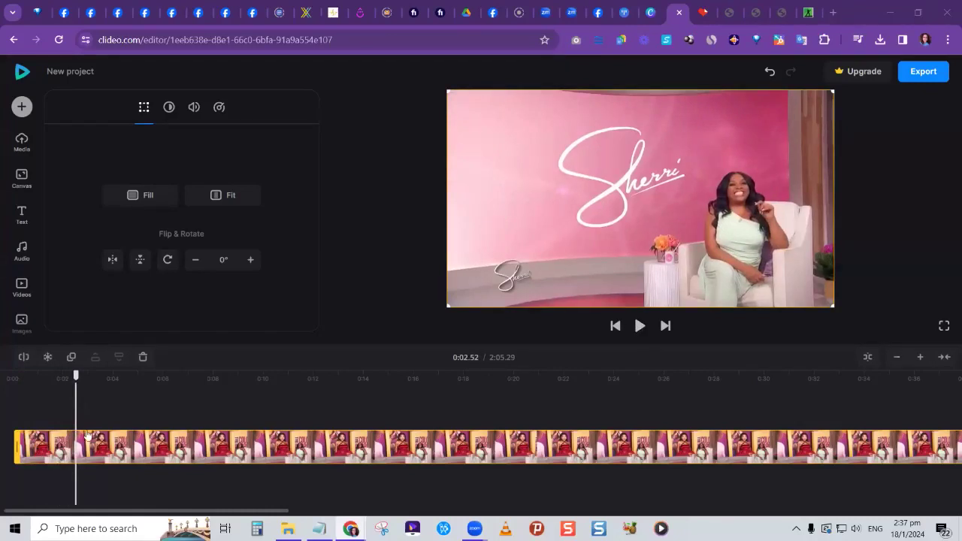
pyautogui.moveTo(76, 379); pyautogui.dragTo(173, 388)
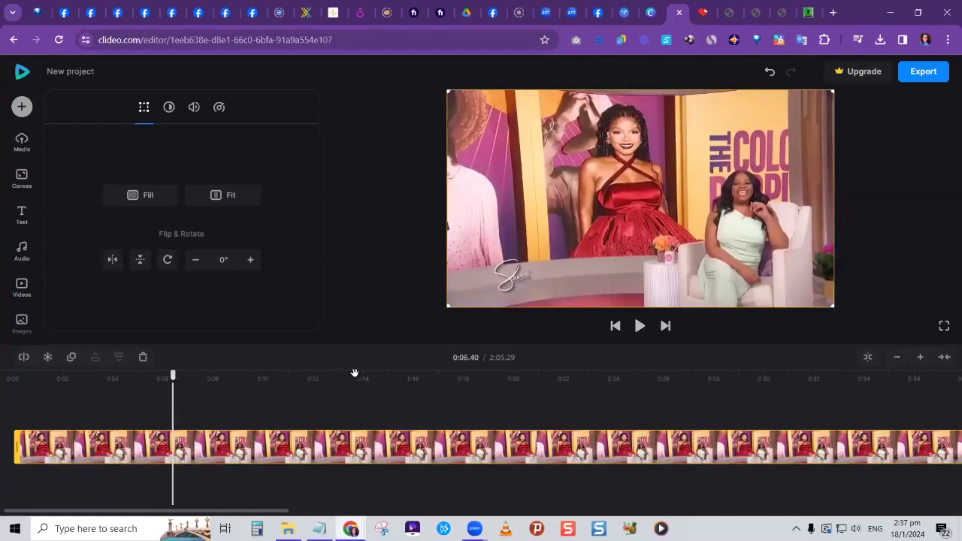
pyautogui.moveTo(174, 376); pyautogui.dragTo(362, 381)
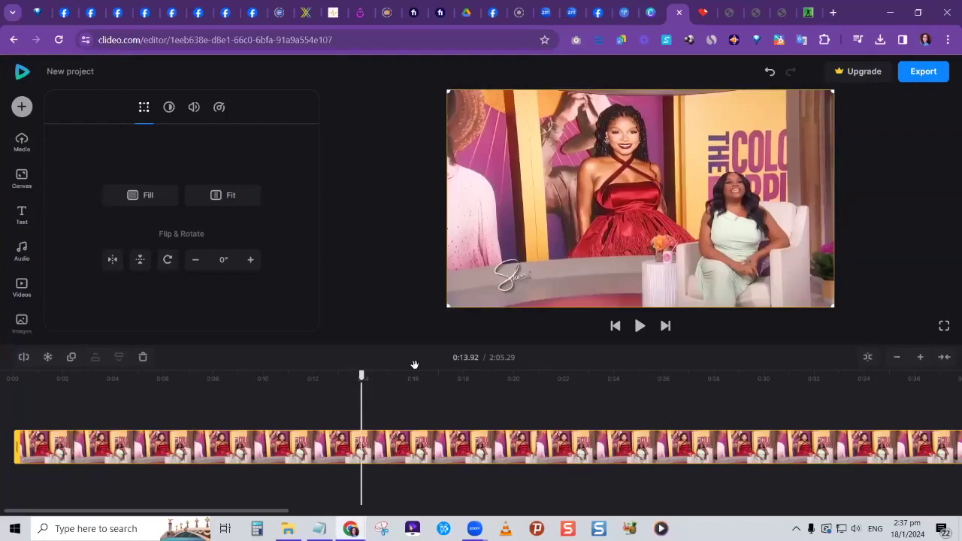
# - Play the clip on to about 0:17.5 and split it at that point
pyautogui.click(639, 326)
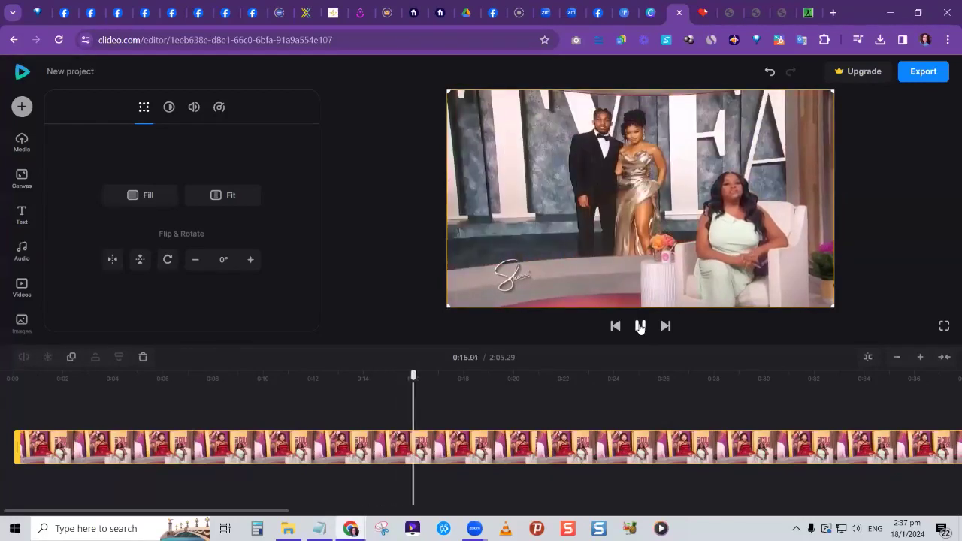
pyautogui.click(640, 325)
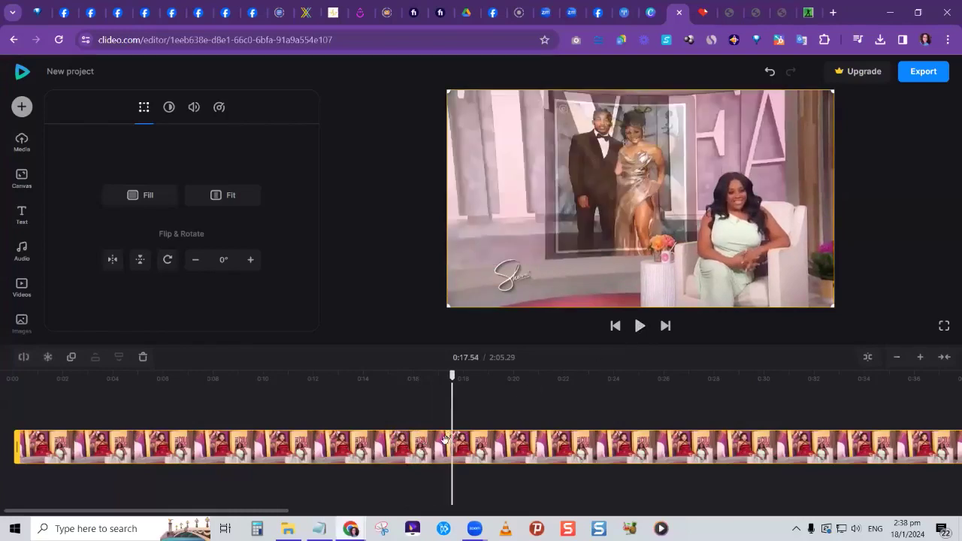
pyautogui.scroll(-2, 29, 304)
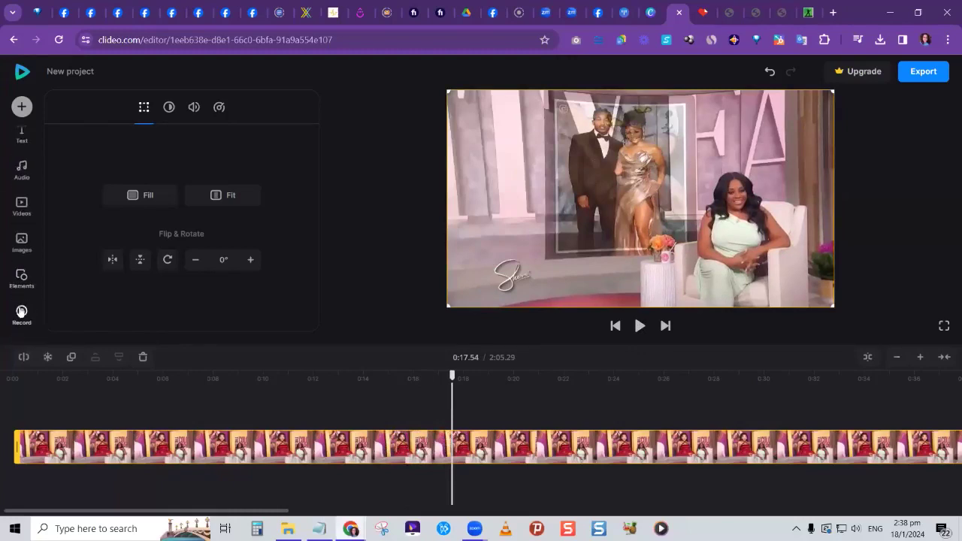
pyautogui.scroll(2, 23, 275)
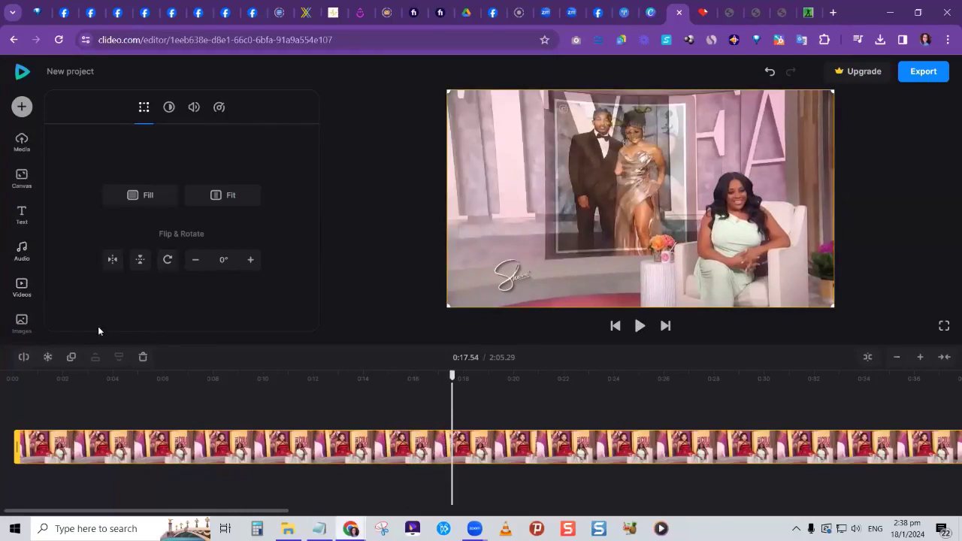
pyautogui.scroll(-2, 20, 298)
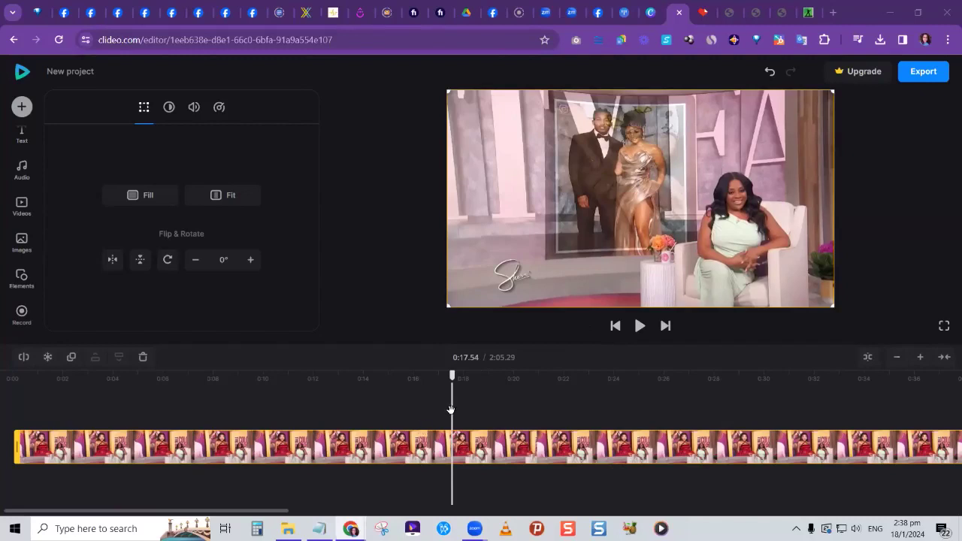
pyautogui.click(23, 361)
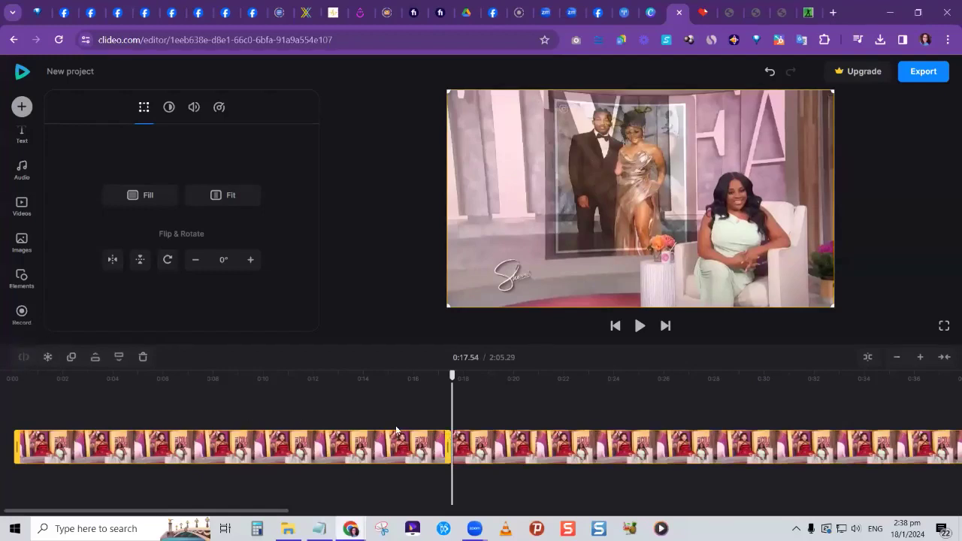
# - Split the second clip at about 0:21.2 and delete the short segment between the two cuts
pyautogui.click(491, 448)
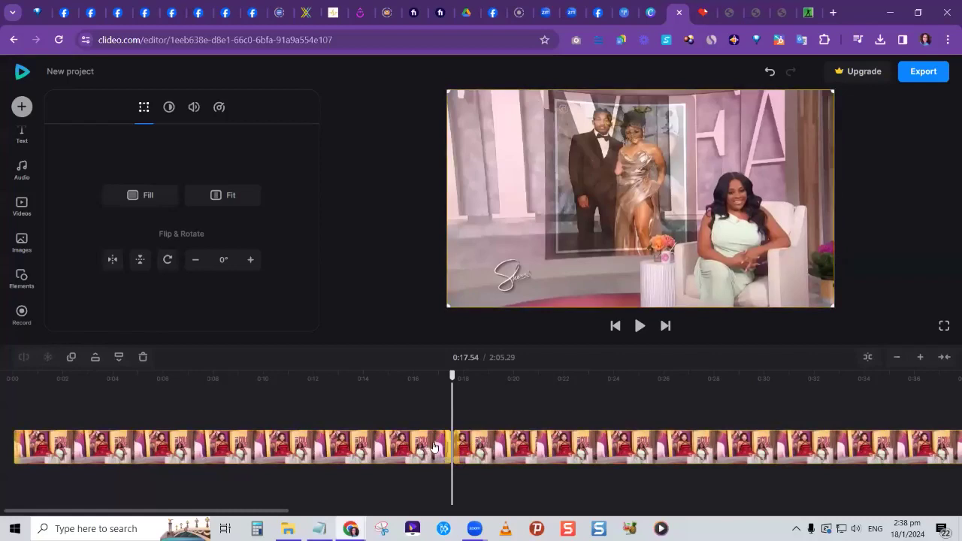
pyautogui.click(459, 444)
pyautogui.click(640, 325)
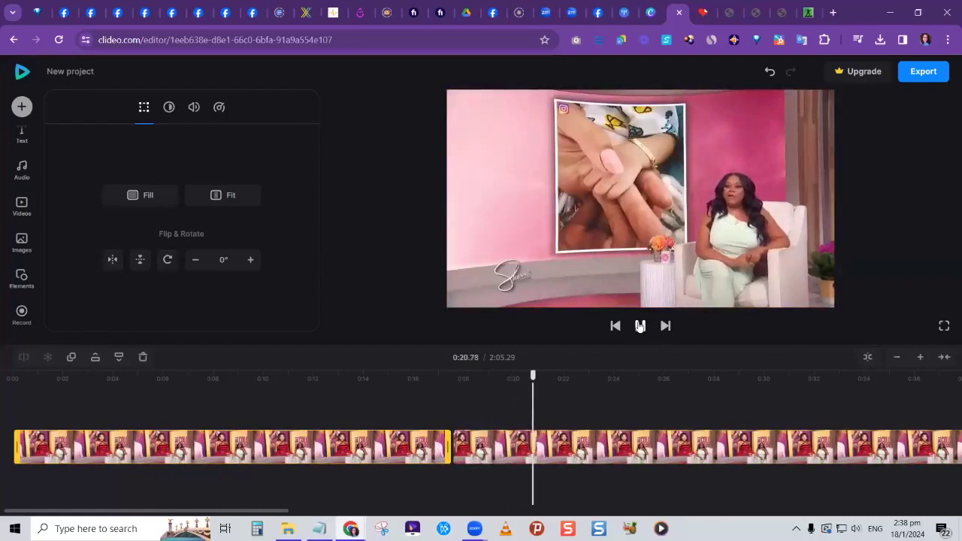
pyautogui.click(640, 326)
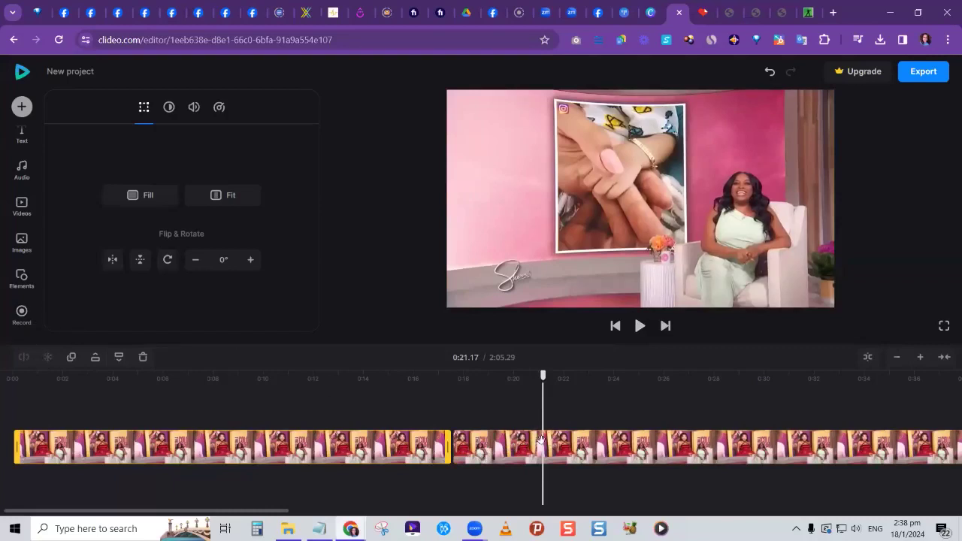
pyautogui.click(511, 449)
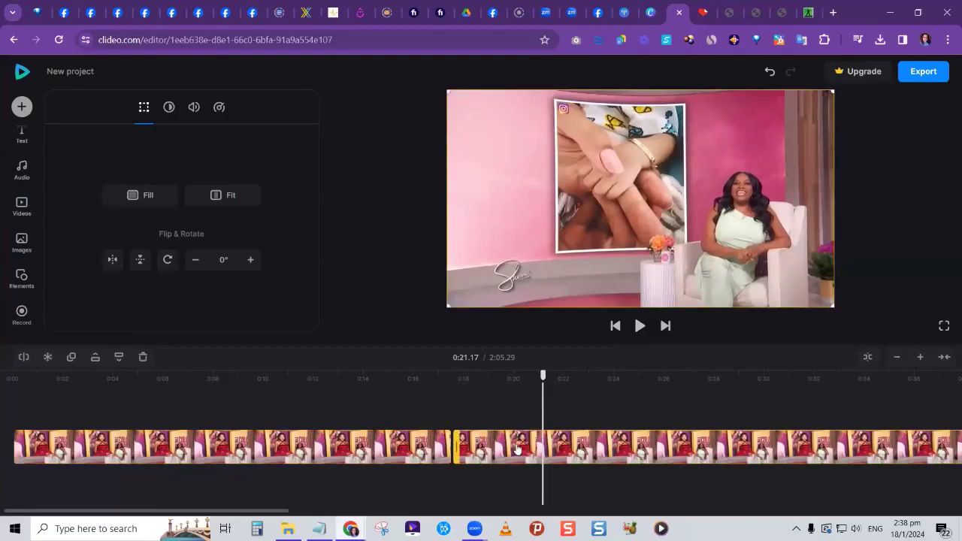
pyautogui.click(24, 360)
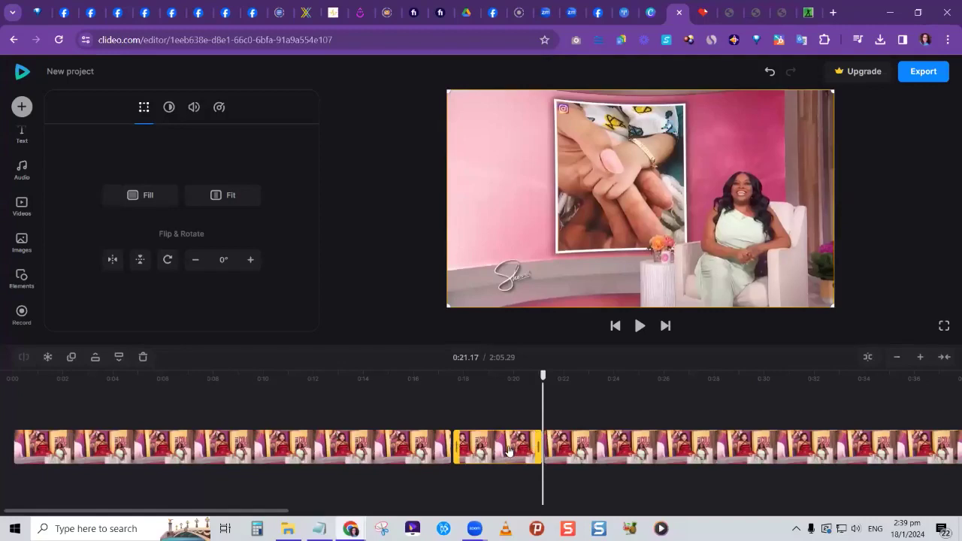
pyautogui.press('Delete')
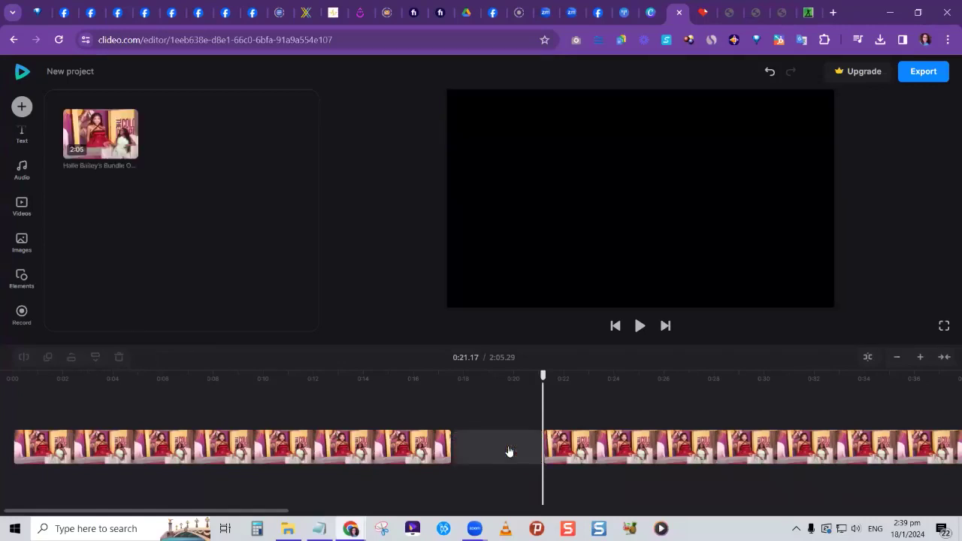
# - Preview the end of the first clip and move the remaining clip up against it to close the gap
pyautogui.click(434, 452)
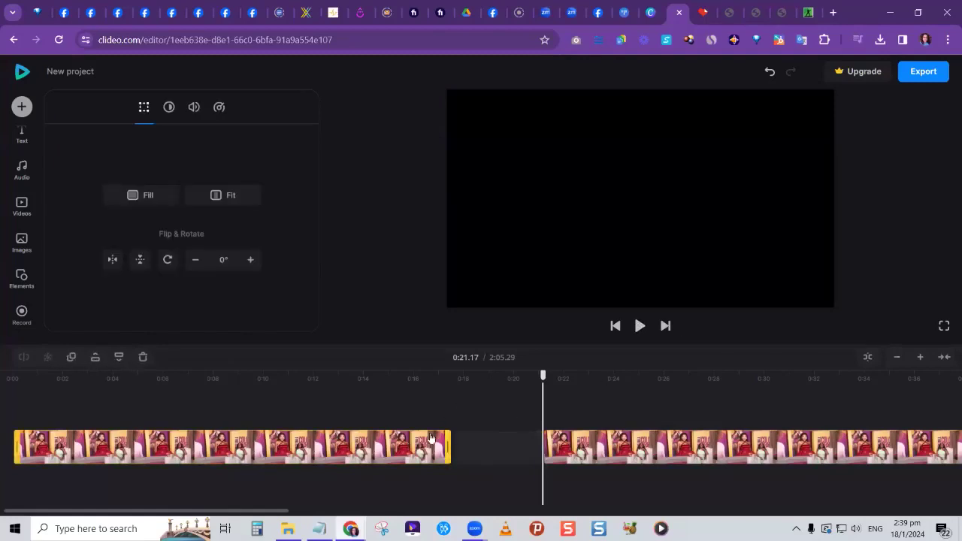
pyautogui.moveTo(543, 376); pyautogui.dragTo(391, 379)
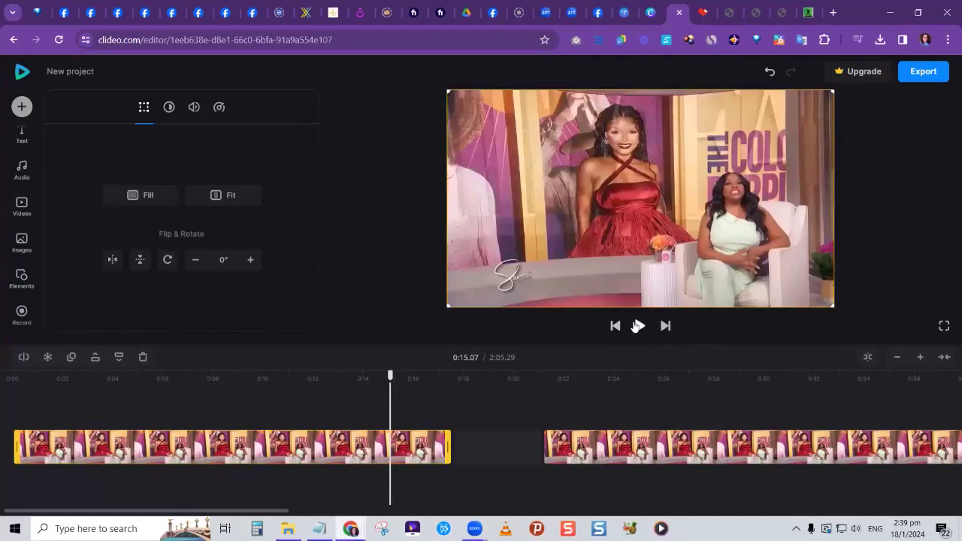
pyautogui.click(637, 325)
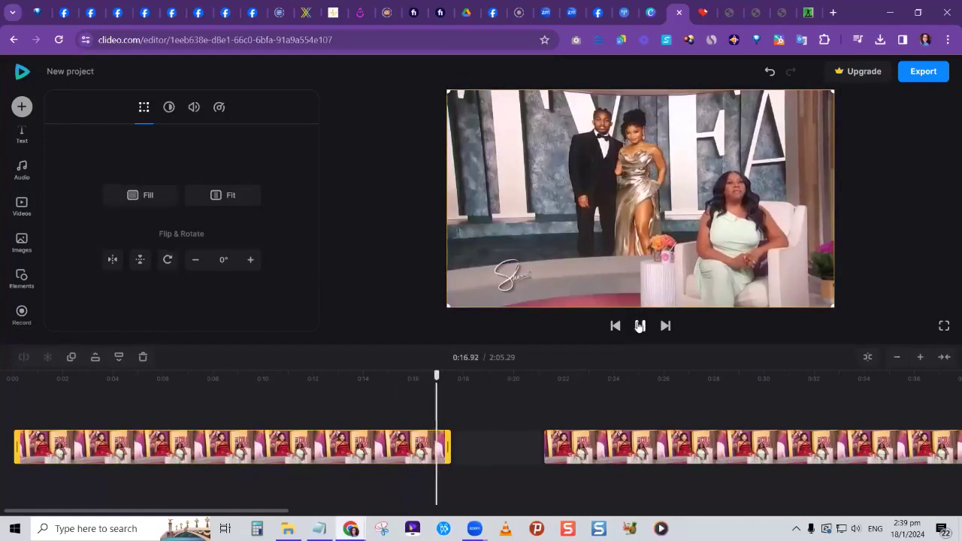
pyautogui.moveTo(575, 442); pyautogui.dragTo(481, 442)
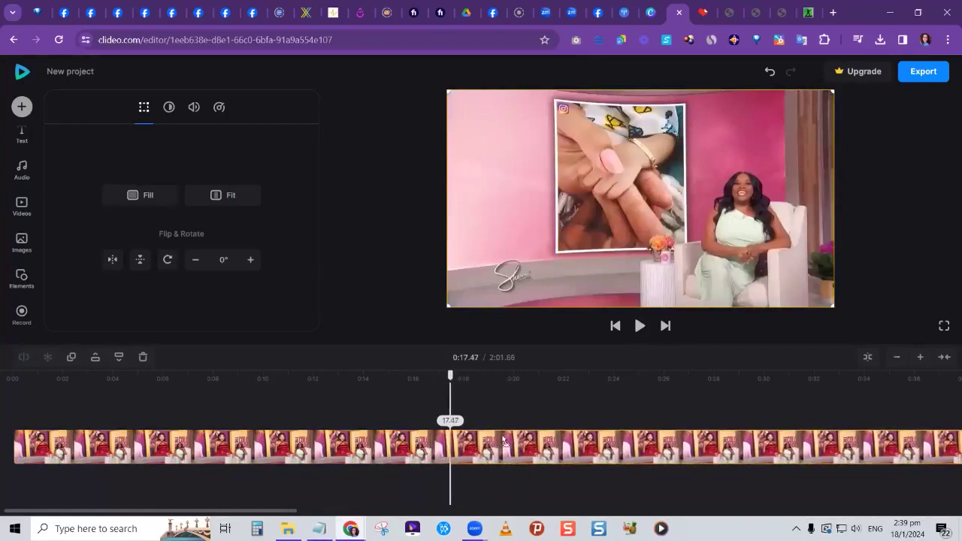
pyautogui.click(493, 443)
pyautogui.moveTo(487, 445); pyautogui.dragTo(485, 444)
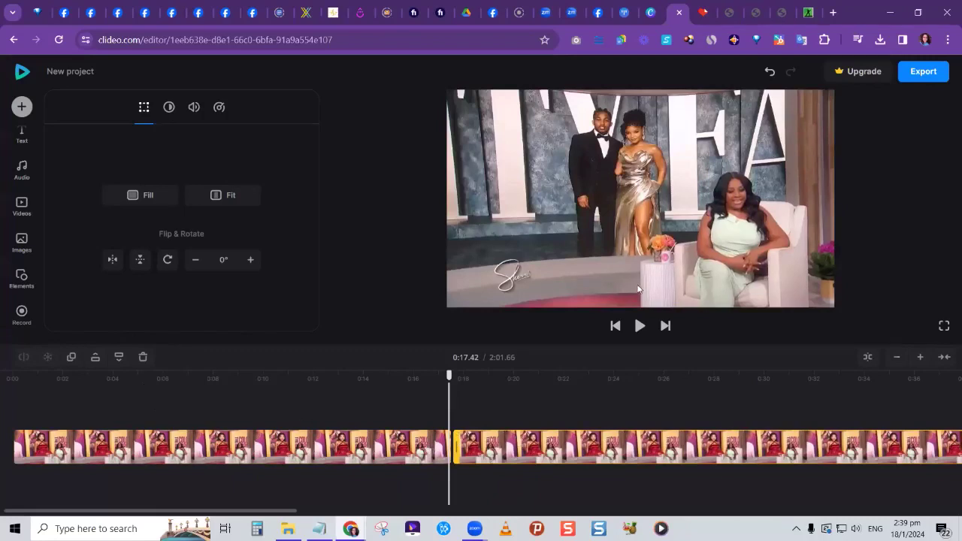
# - Export the edited project as 480p standard quality and request removal of the watermark from the result
pyautogui.click(919, 72)
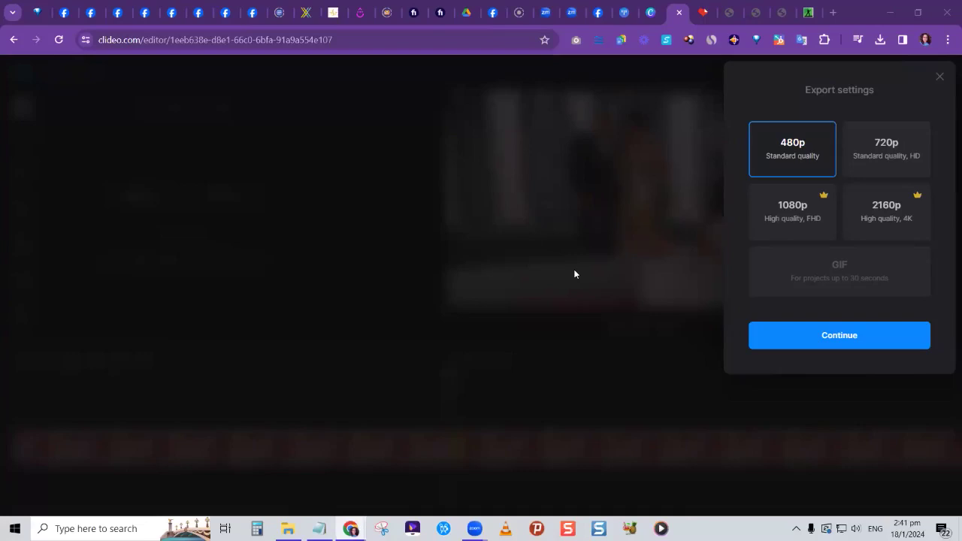
pyautogui.click(537, 306)
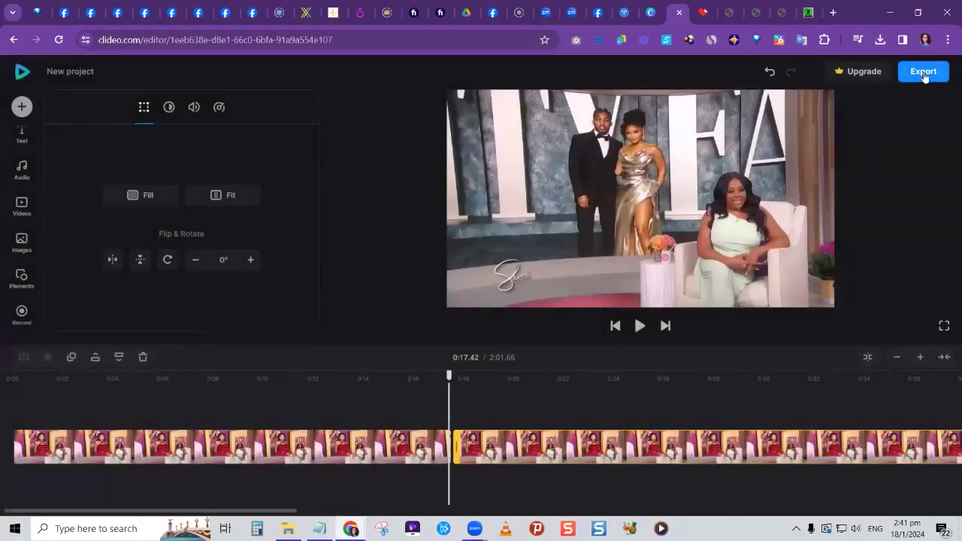
pyautogui.click(922, 74)
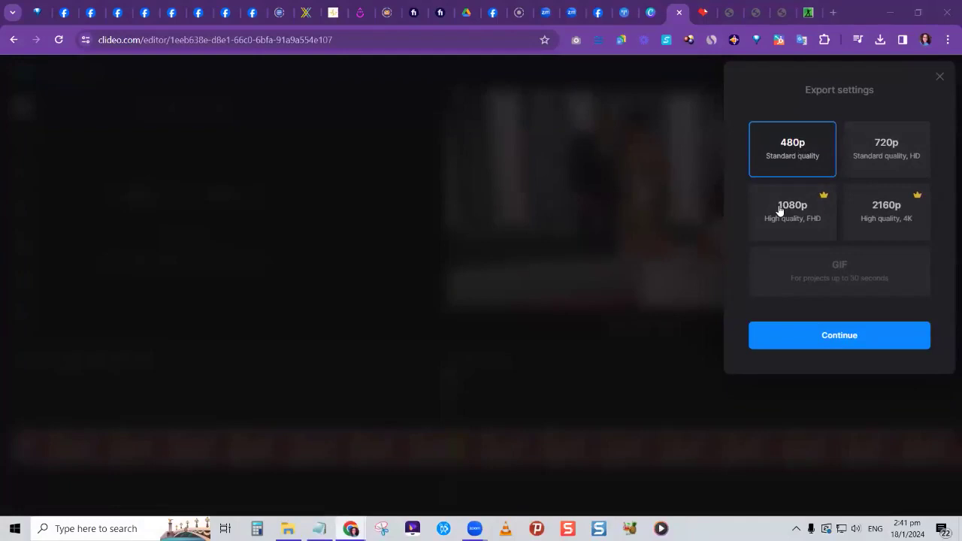
pyautogui.click(847, 342)
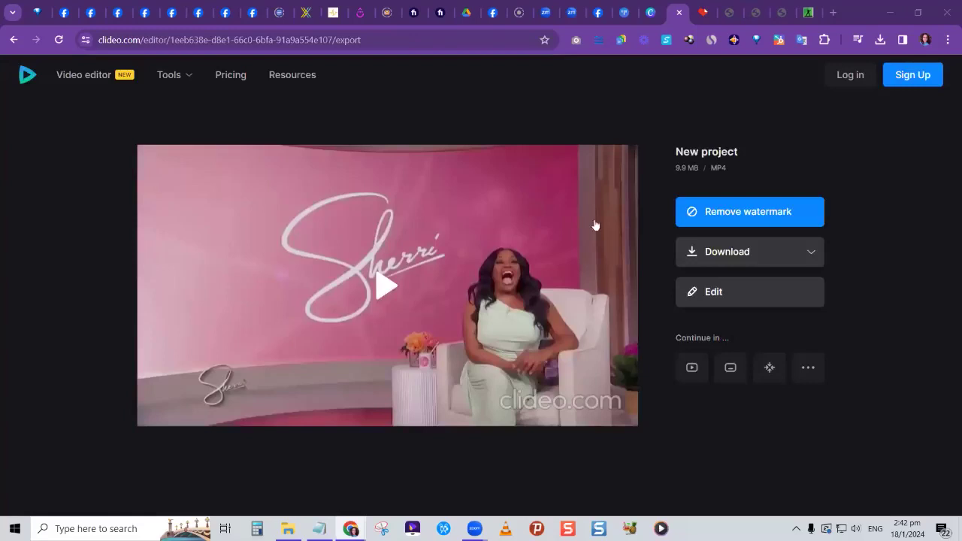
pyautogui.click(756, 213)
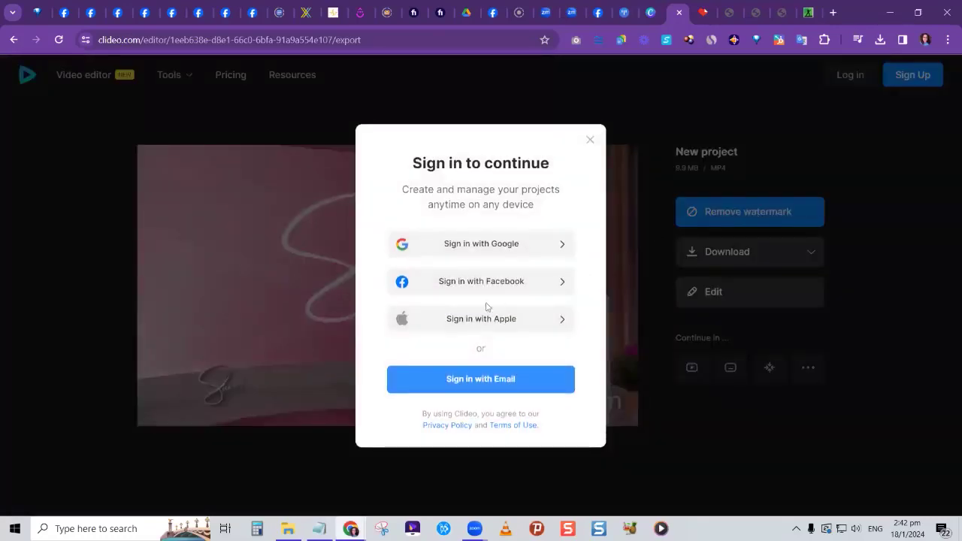
# - Dismiss the sign-in request and download the exported MP4 with its watermark
pyautogui.click(590, 142)
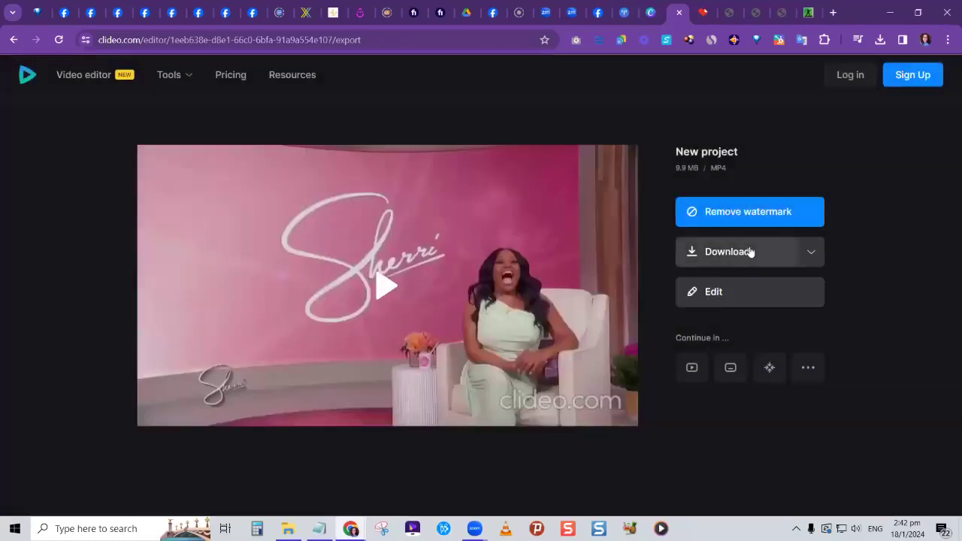
pyautogui.click(718, 294)
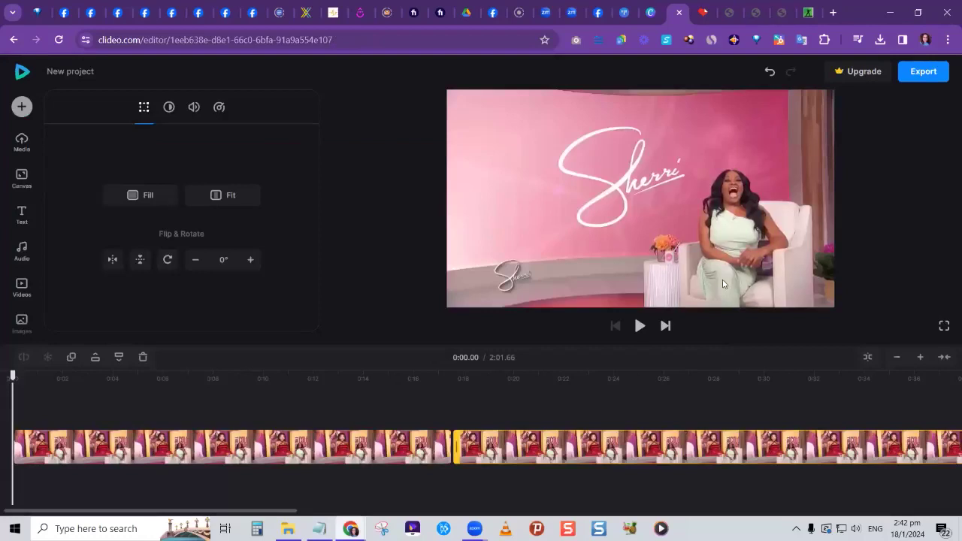
pyautogui.click(13, 39)
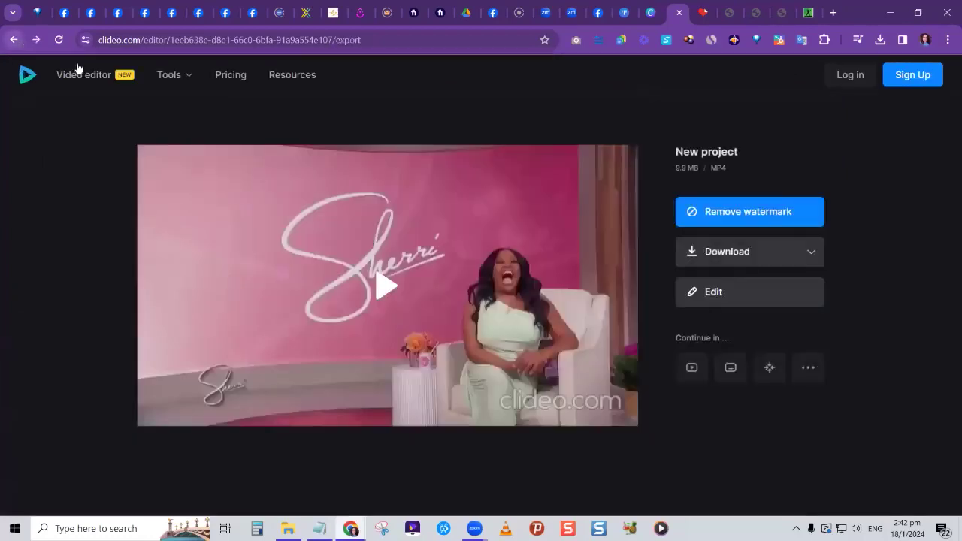
pyautogui.click(756, 252)
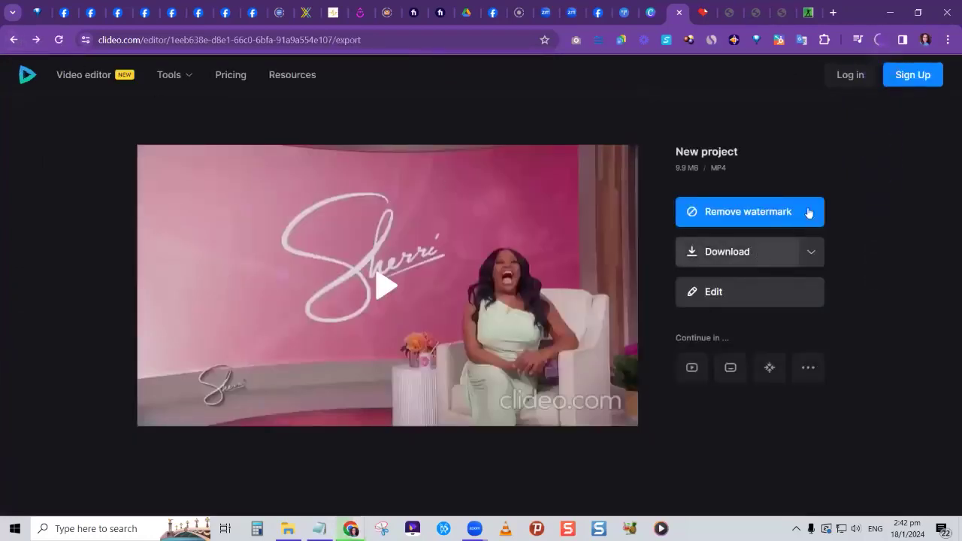
# - Open the newly downloaded clideo_editor MP4 from the recent downloads, preview it full screen and close the player
pyautogui.click(880, 41)
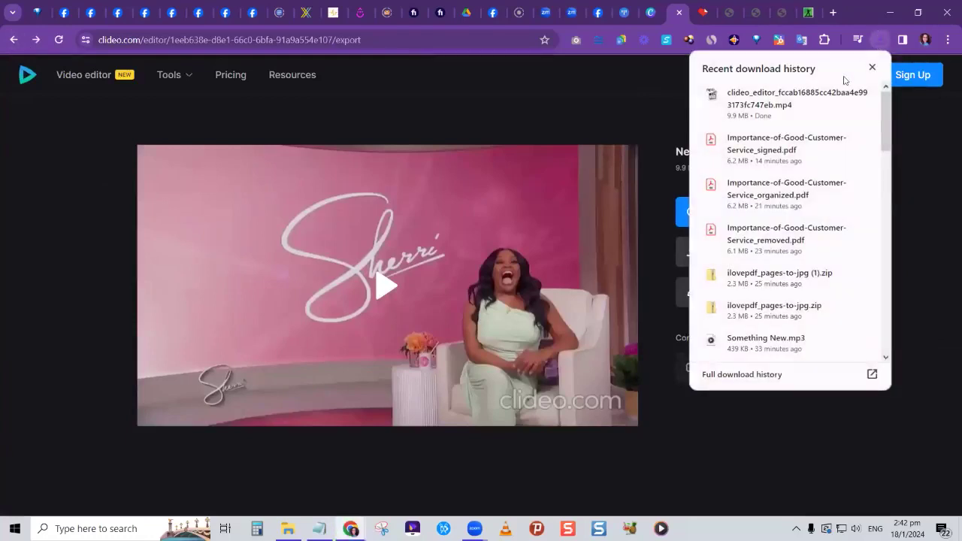
pyautogui.click(875, 39)
pyautogui.click(877, 40)
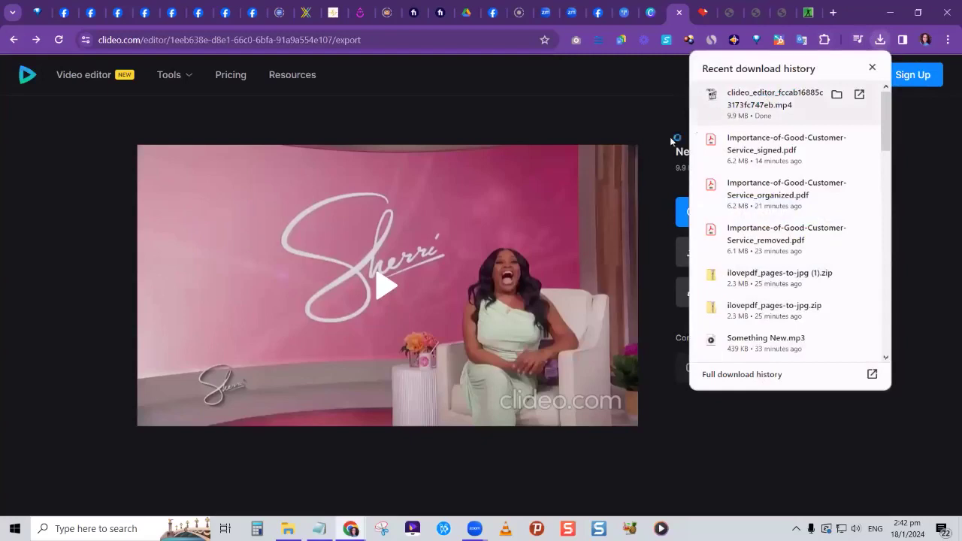
pyautogui.click(761, 101)
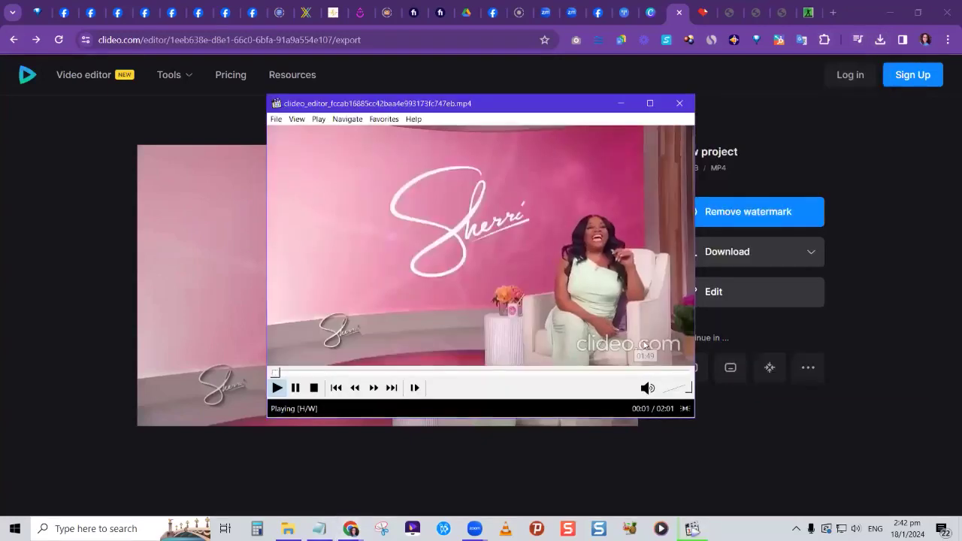
pyautogui.click(630, 348)
pyautogui.hotkey('ctrl', 'm')
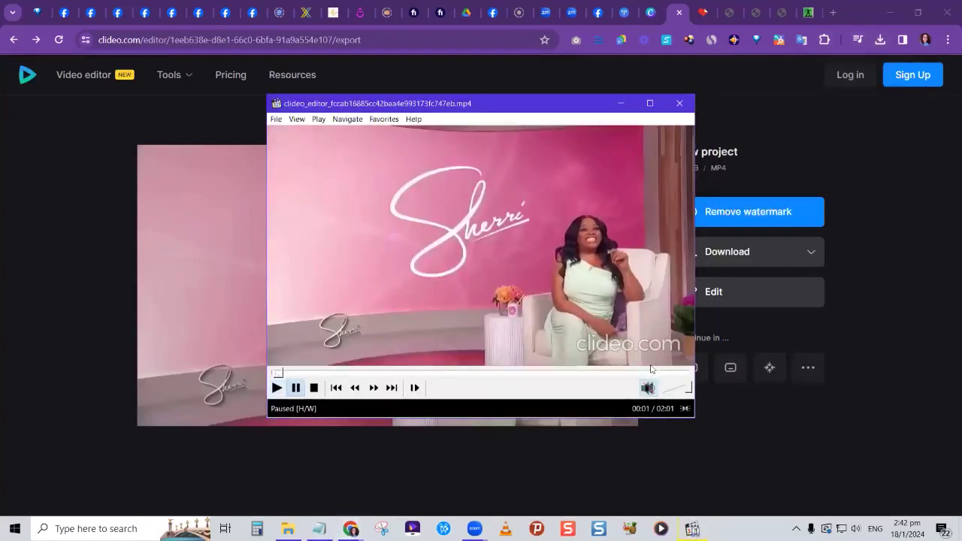
pyautogui.doubleClick(636, 347)
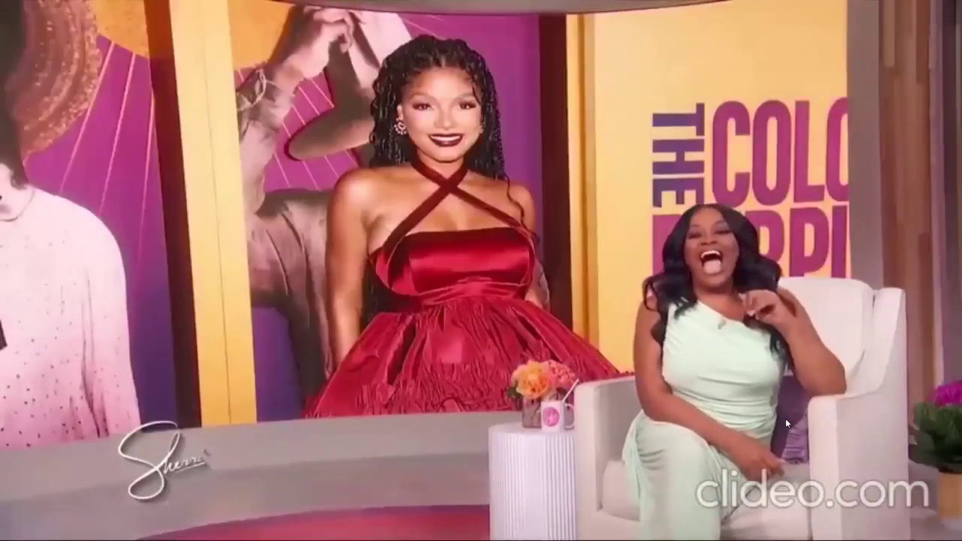
pyautogui.doubleClick(786, 419)
pyautogui.click(680, 105)
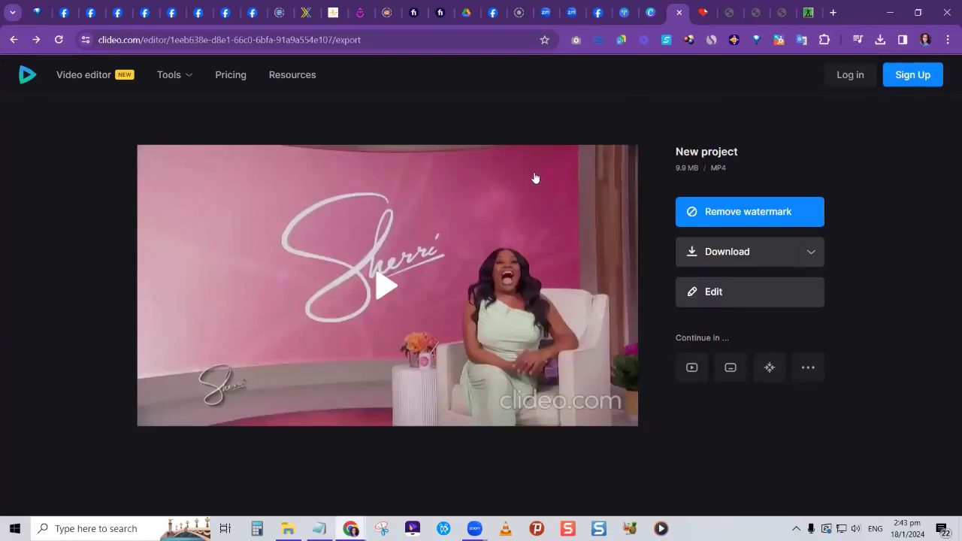
# - Start a new empty video editor project and show its recording options
pyautogui.click(77, 74)
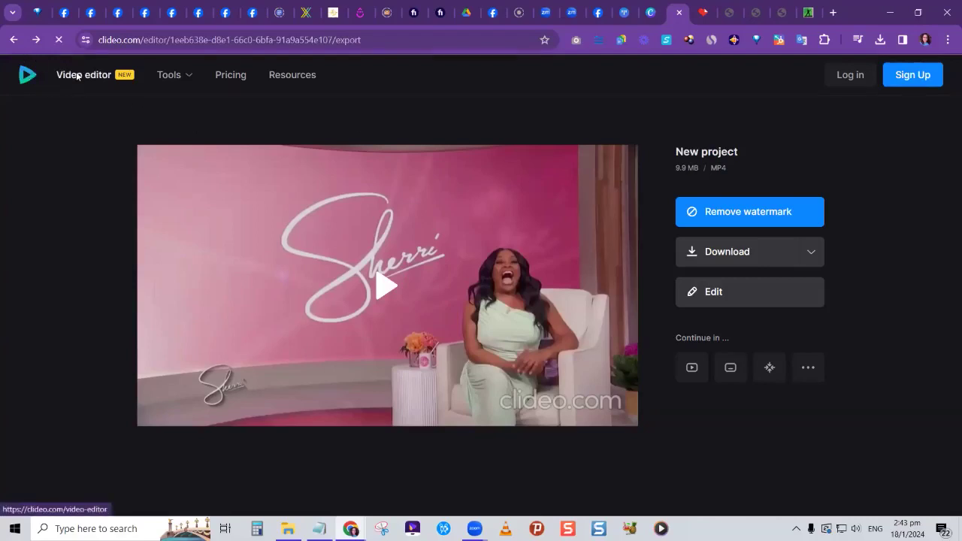
pyautogui.click(482, 300)
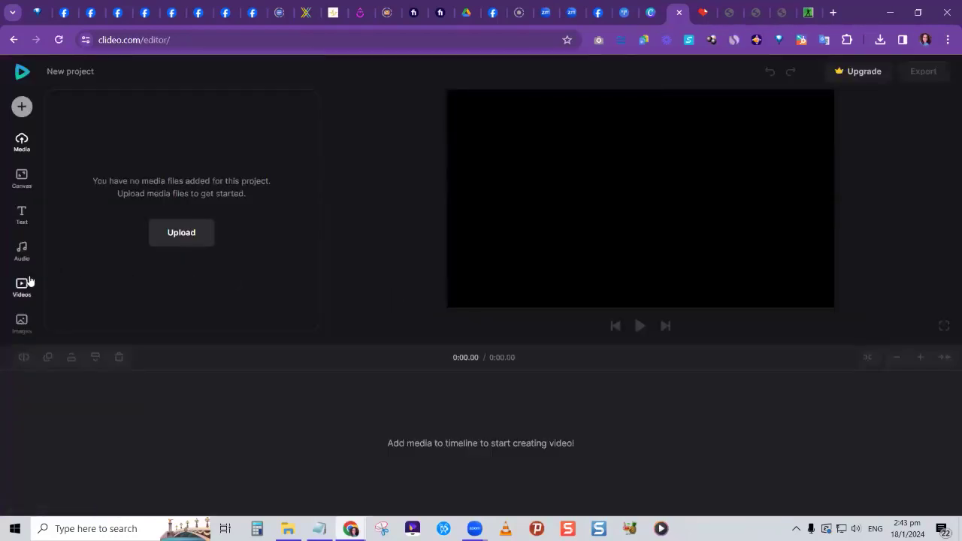
pyautogui.scroll(-2, 22, 289)
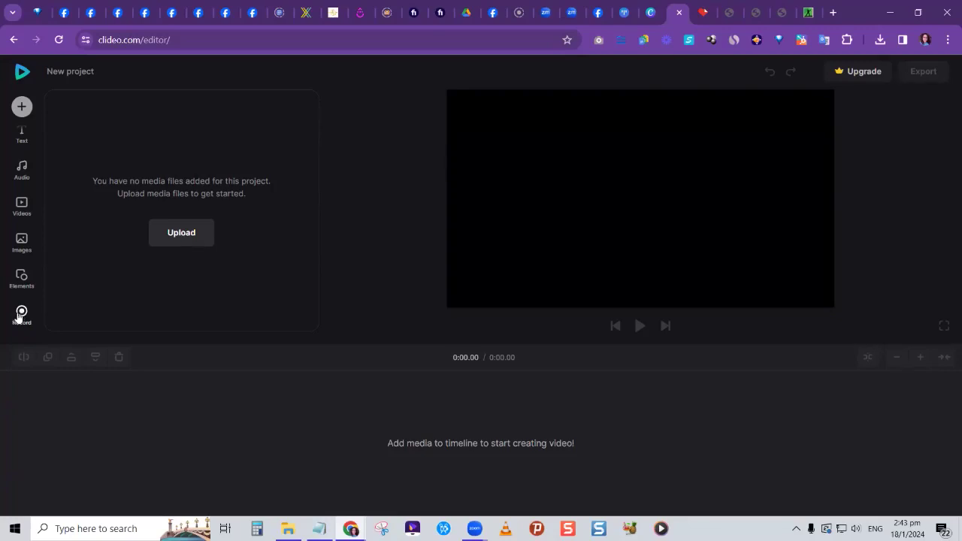
pyautogui.click(19, 316)
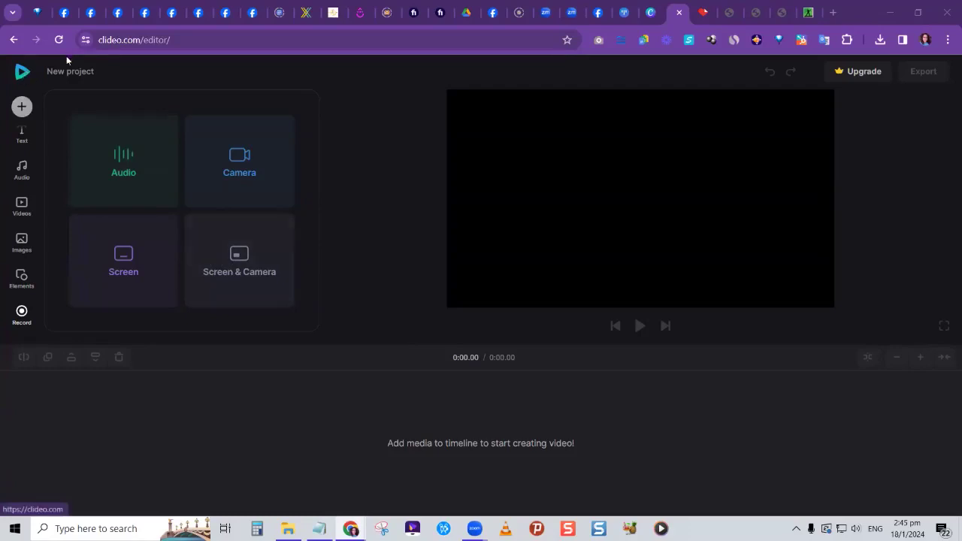
# - Open the Add subtitles tool from the clideo.com homepage and upload "Halle Bailey's Bundle Of Joy _ Sherri Shepherd.mp4"
pyautogui.moveTo(139, 39); pyautogui.dragTo(215, 38)
pyautogui.press('BackSpace')
pyautogui.press('Return')
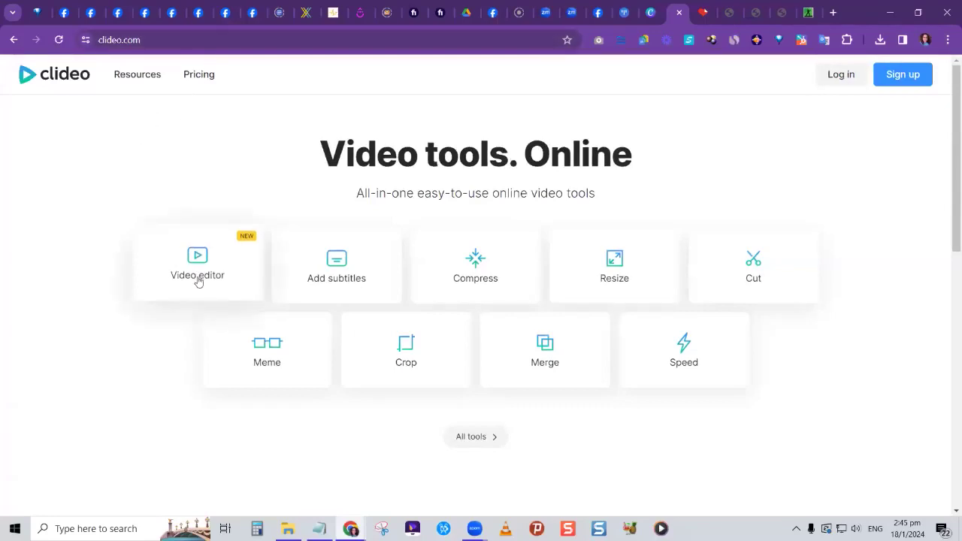
pyautogui.click(338, 263)
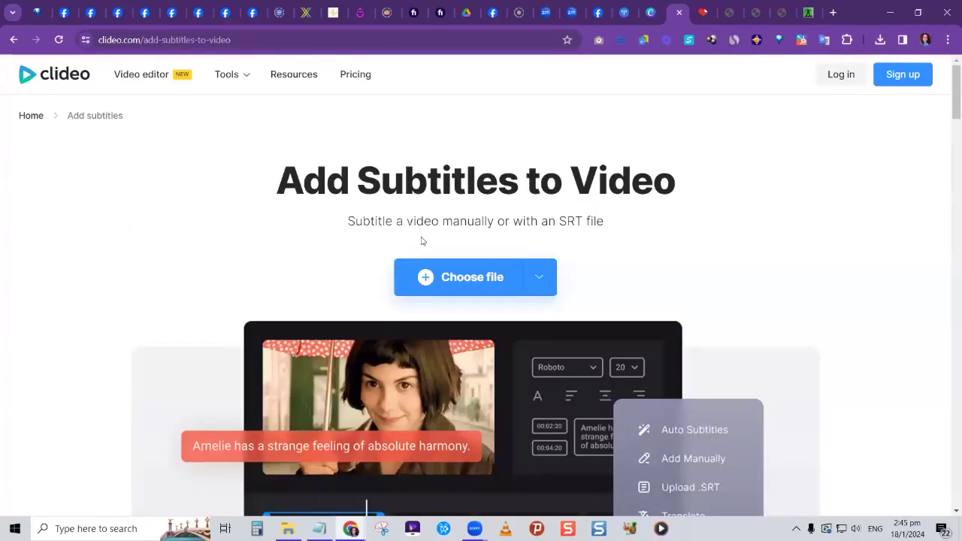
pyautogui.click(468, 278)
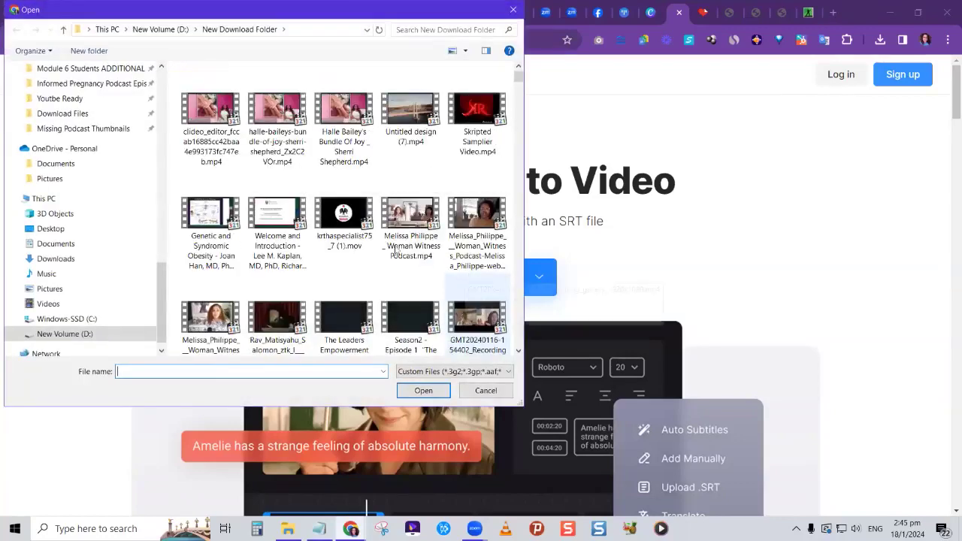
pyautogui.doubleClick(352, 151)
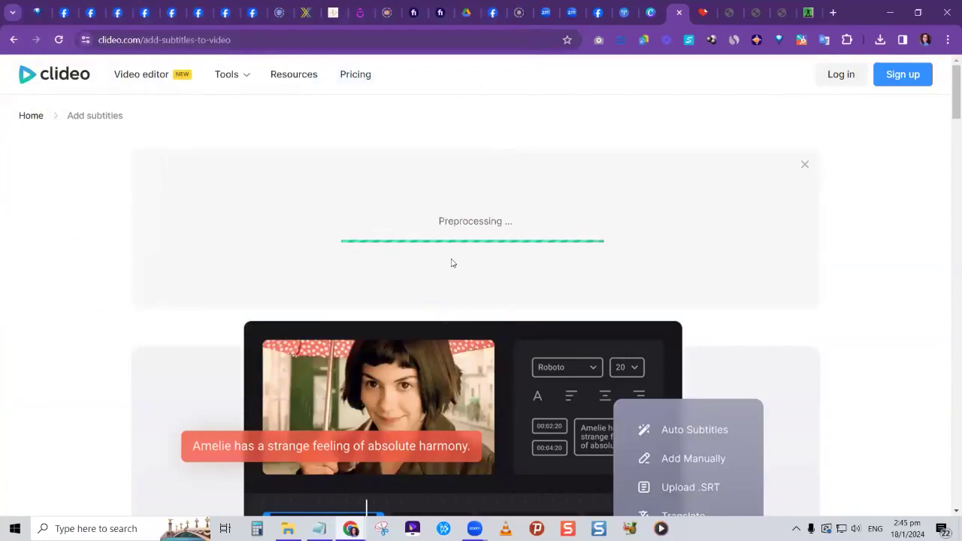
pyautogui.scroll(-2, 454, 264)
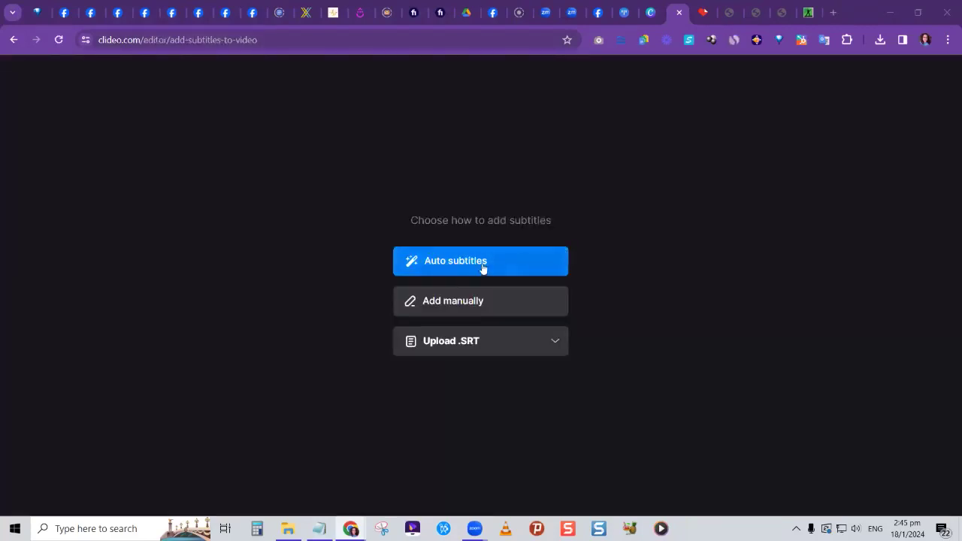
# - Try auto subtitles, dismiss the sign-in request and choose to add the subtitles manually instead
pyautogui.click(477, 275)
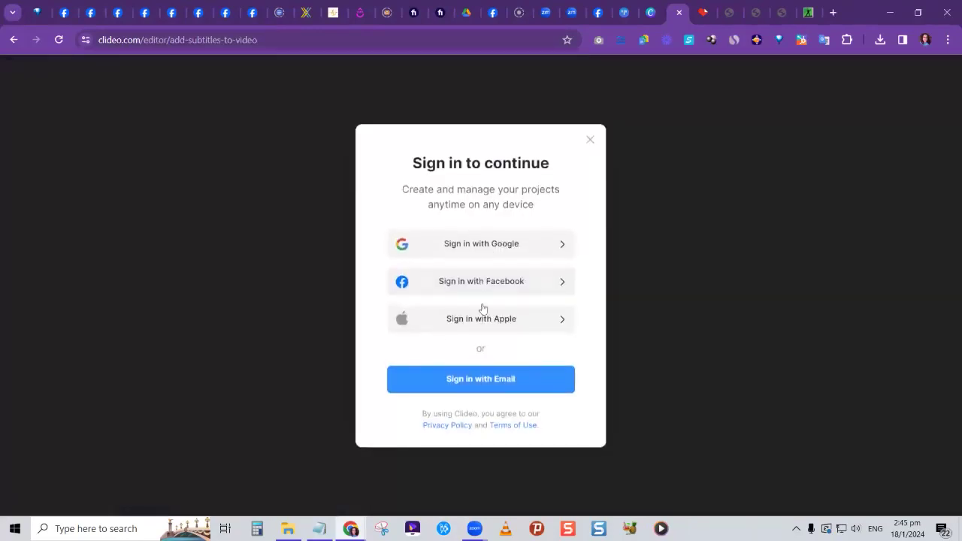
pyautogui.click(592, 141)
pyautogui.click(454, 302)
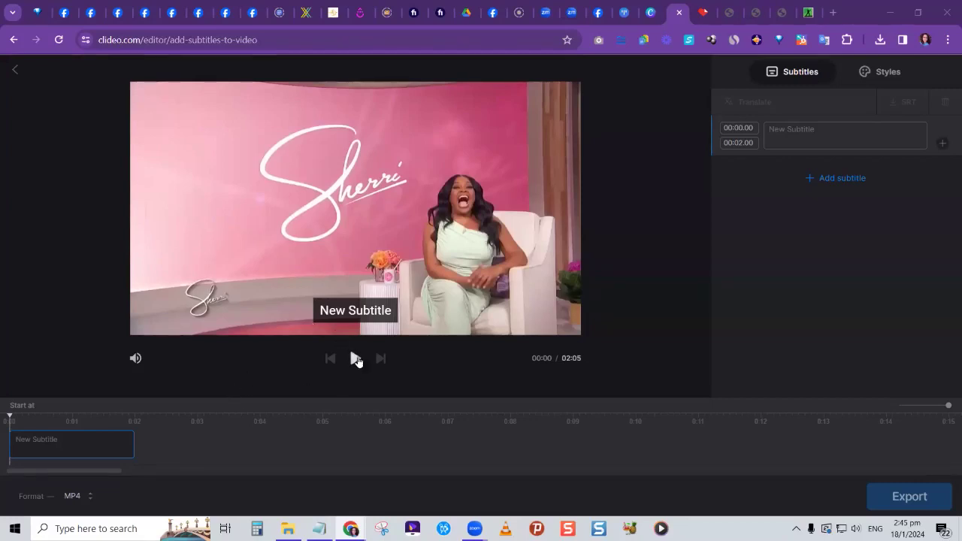
# - Play the first two to three seconds of the video twice to hear the words for the first subtitle
pyautogui.click(355, 359)
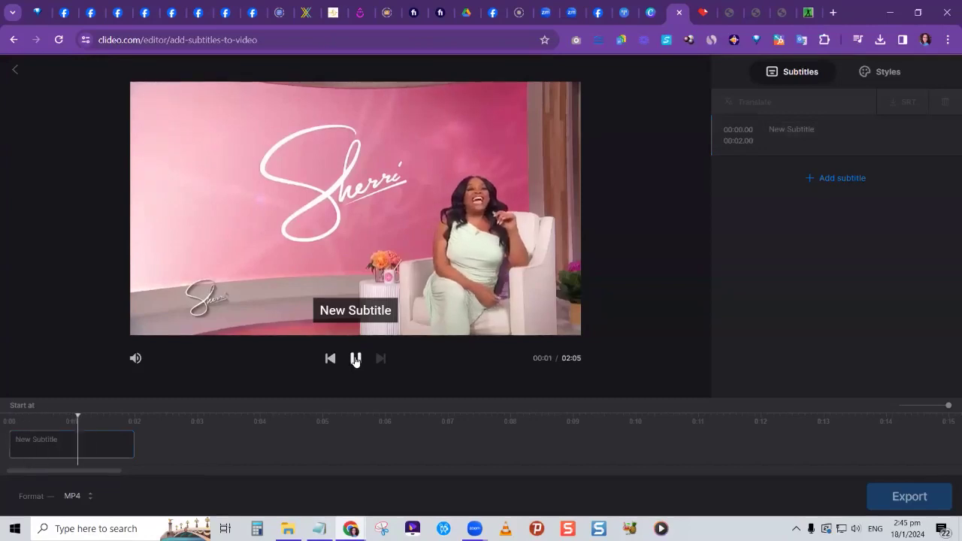
pyautogui.click(356, 359)
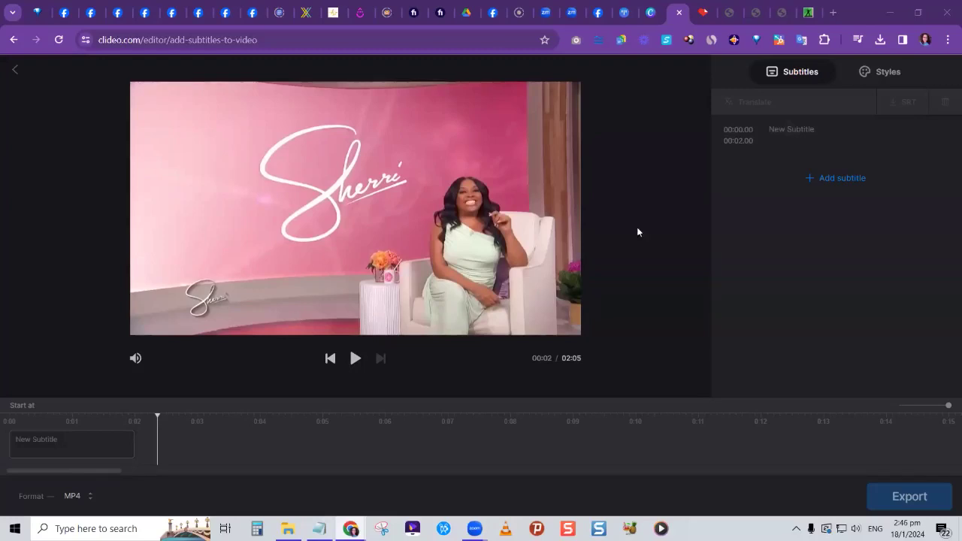
pyautogui.click(799, 131)
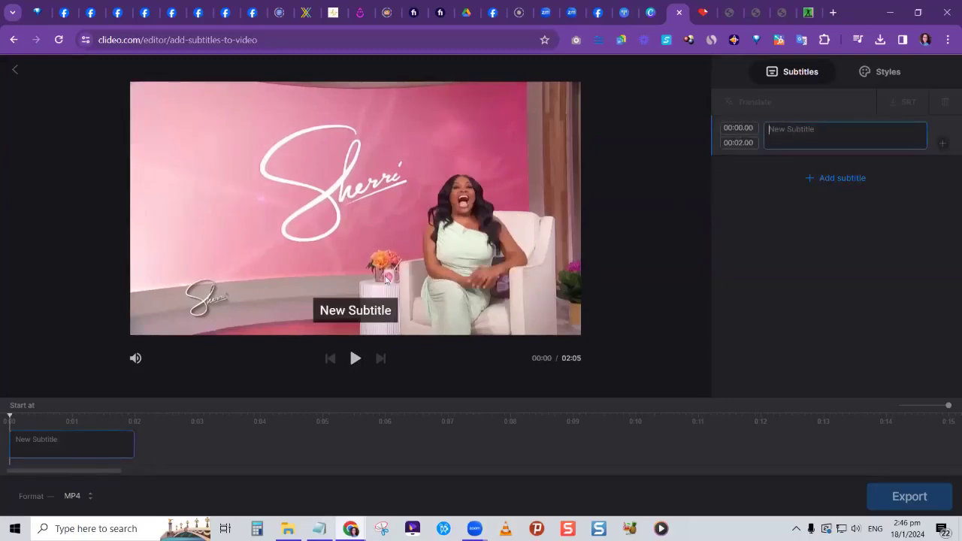
pyautogui.click(356, 359)
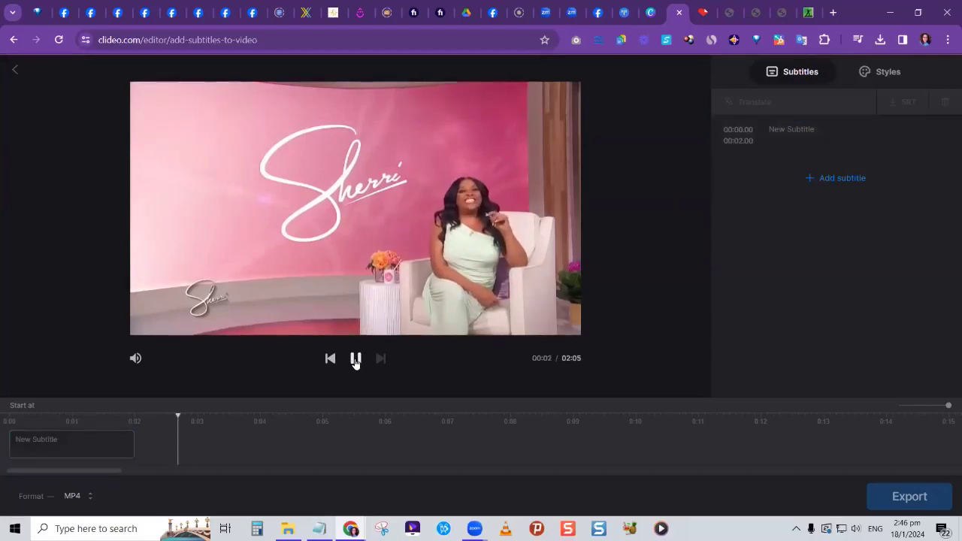
pyautogui.click(355, 359)
# - Enter "I want to say congratulations to" as the text of the first subtitle, from 00:00.00 to 00:02.00
pyautogui.click(836, 129)
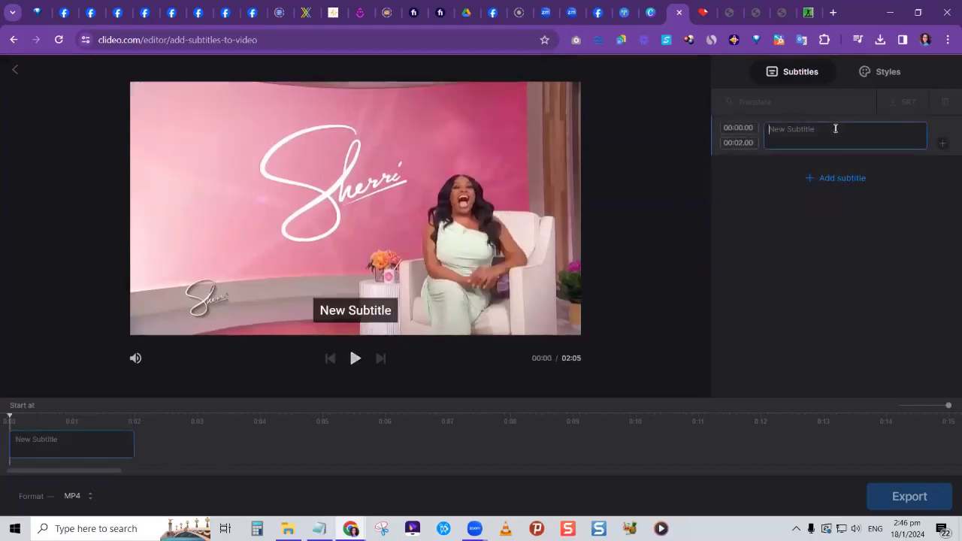
pyautogui.write('I want')
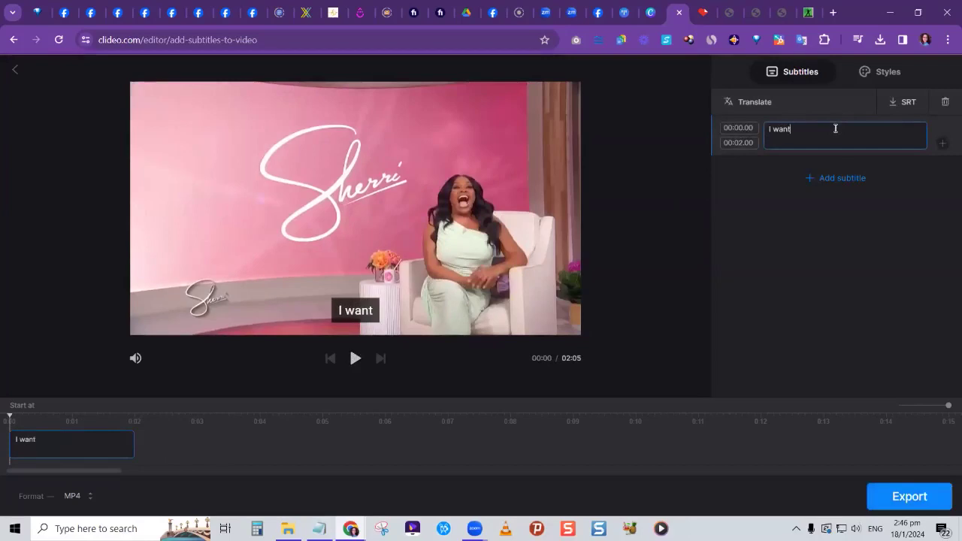
pyautogui.write(' to say congra')
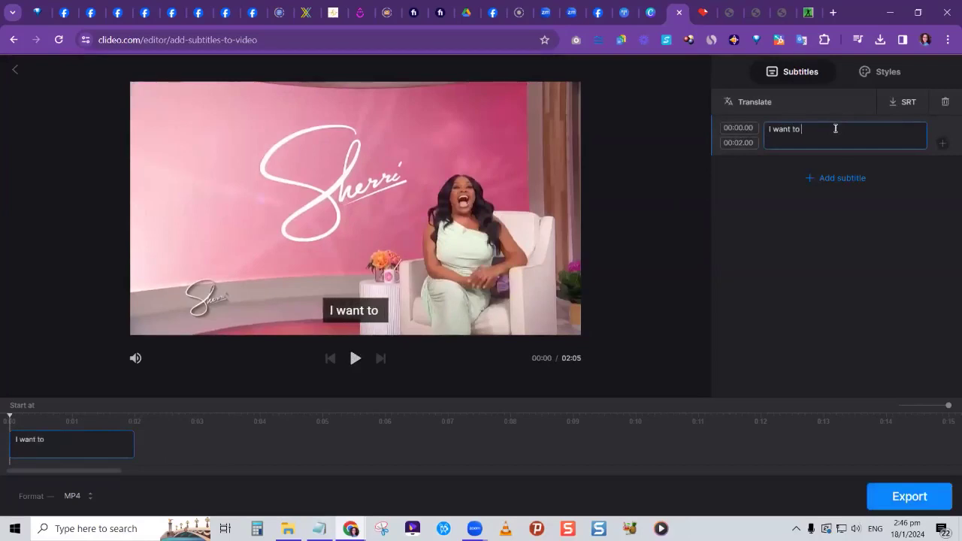
pyautogui.press('BackSpace')
pyautogui.press('BackSpace')
pyautogui.write('ra')
pyautogui.press('BackSpace')
pyautogui.press('BackSpace')
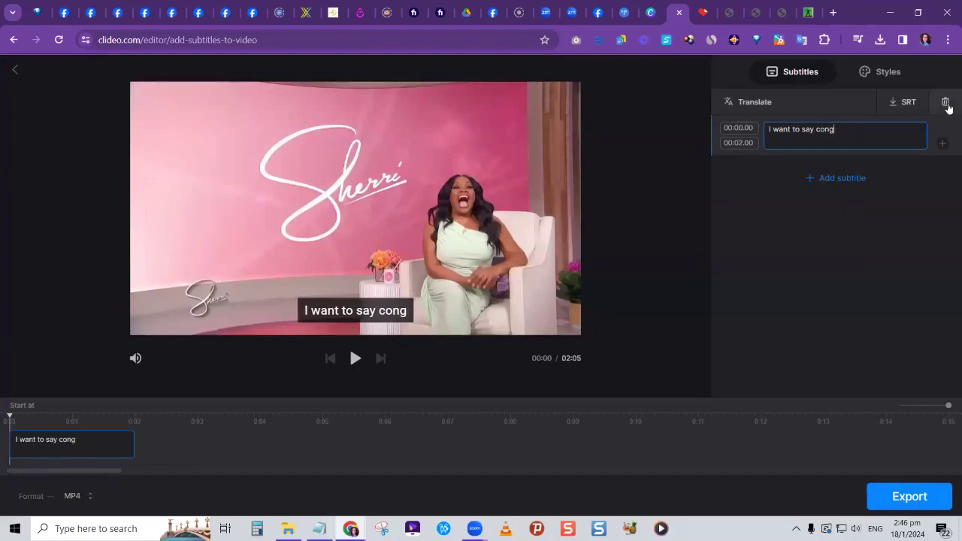
pyautogui.write('ratu')
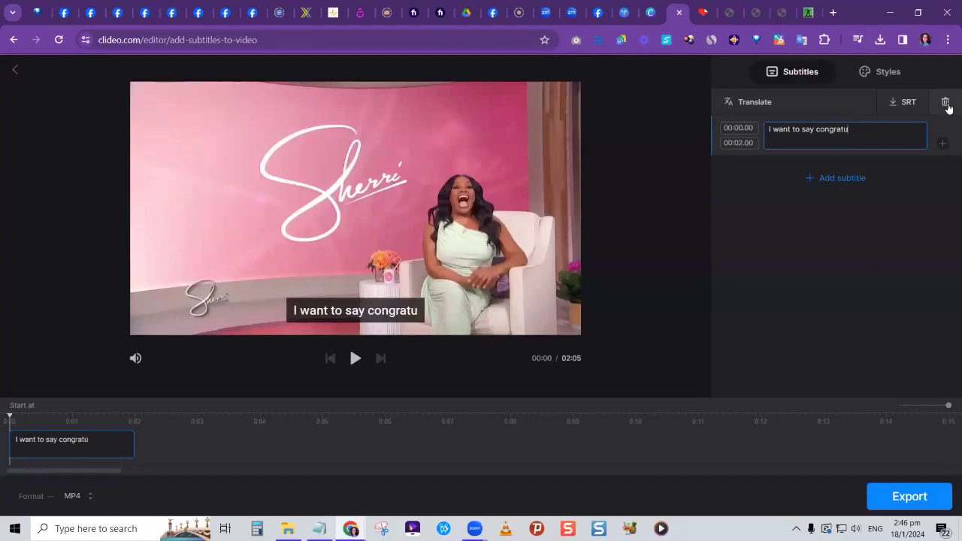
pyautogui.write('lation')
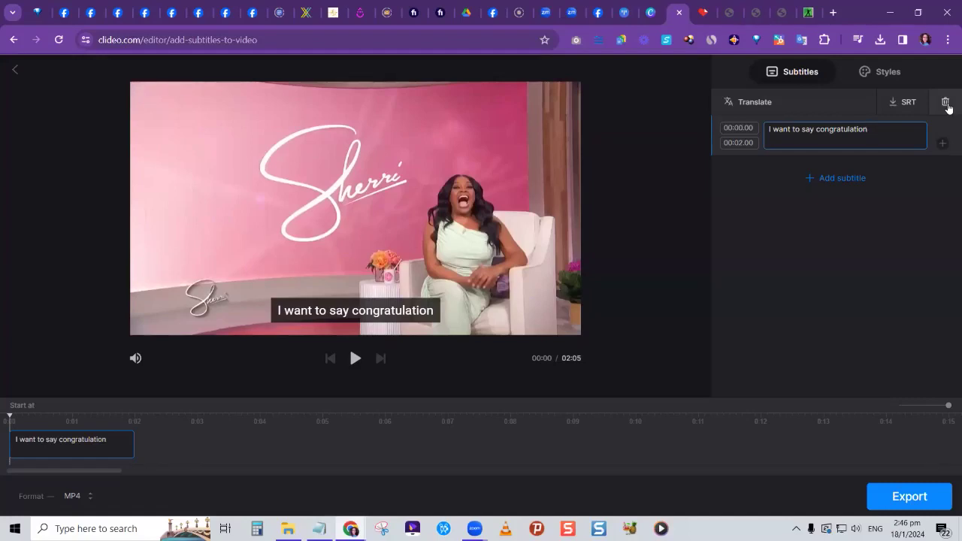
pyautogui.write('s to')
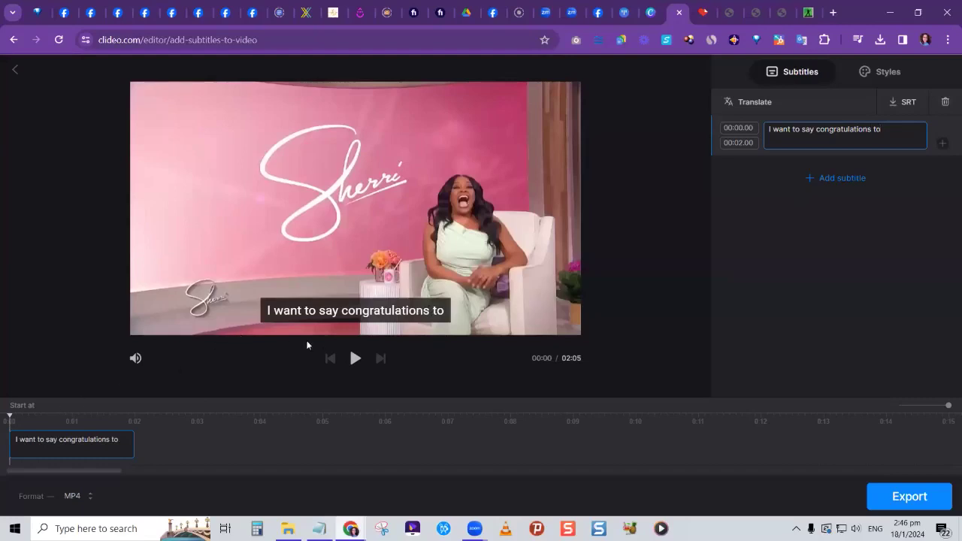
# - Play the first three seconds of the video to check the first subtitle against the speech
pyautogui.click(355, 359)
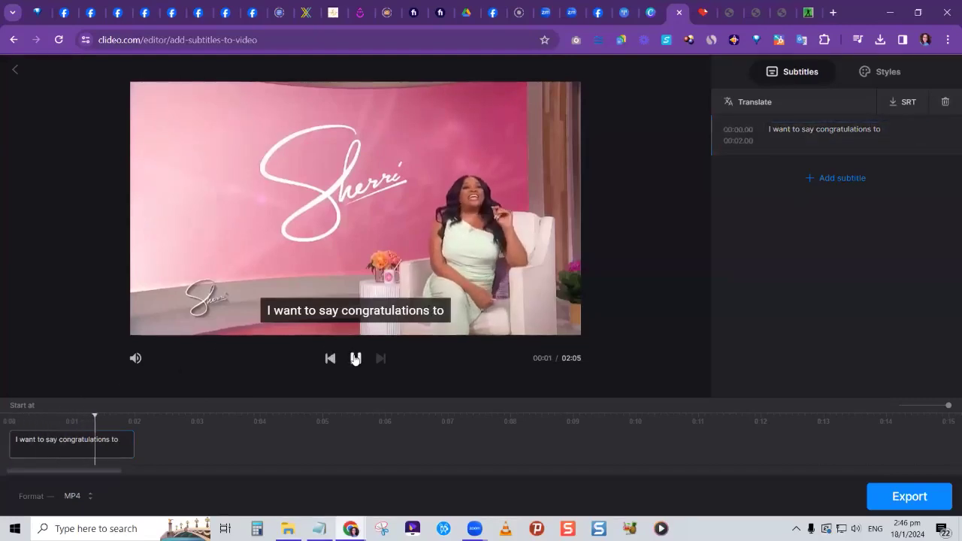
pyautogui.click(355, 359)
pyautogui.click(133, 441)
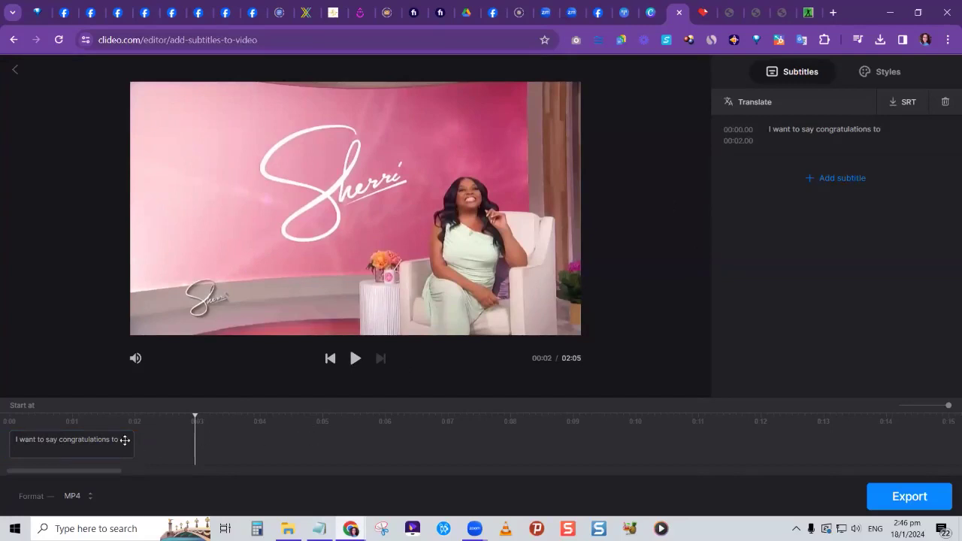
# - Play the video on past seven seconds and add an empty second subtitle from 00:07.73 to 00:09.73
pyautogui.click(356, 359)
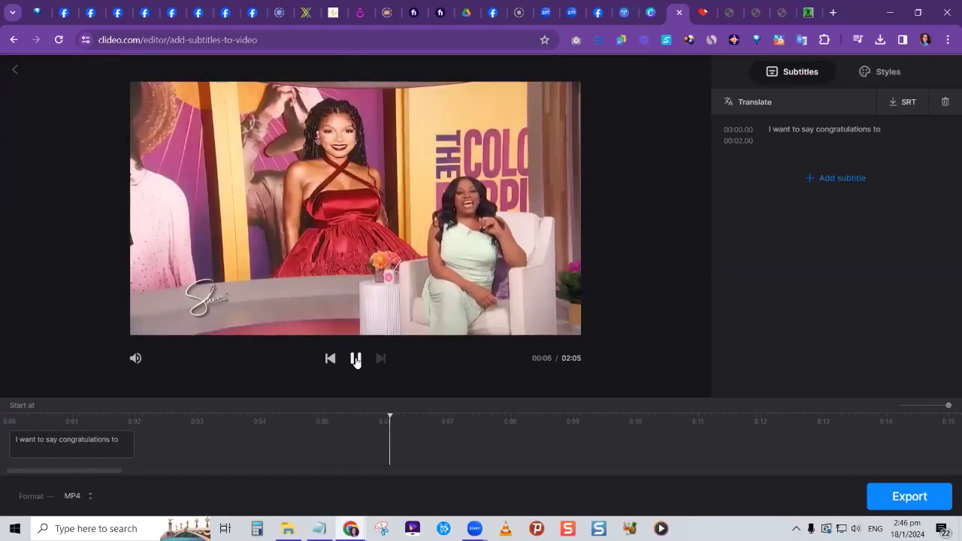
pyautogui.click(356, 359)
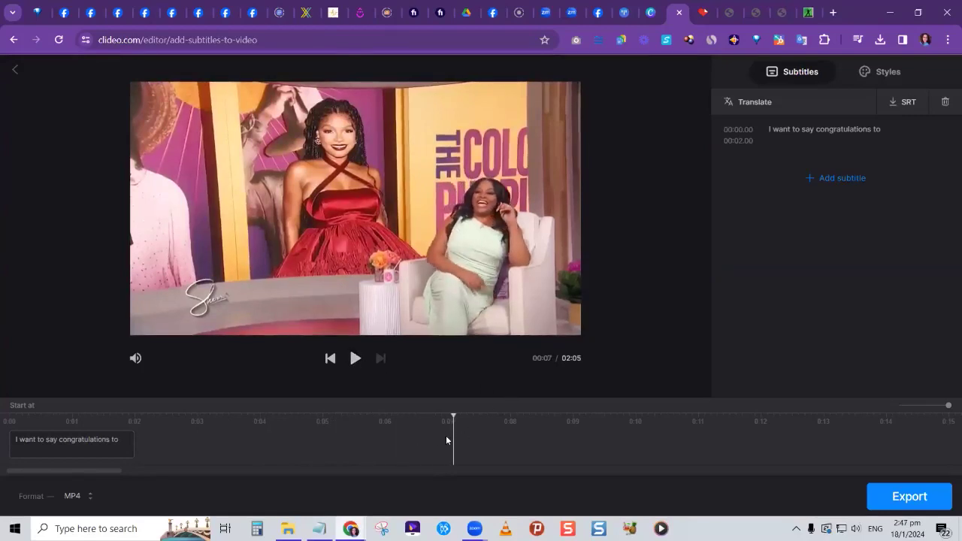
pyautogui.click(494, 434)
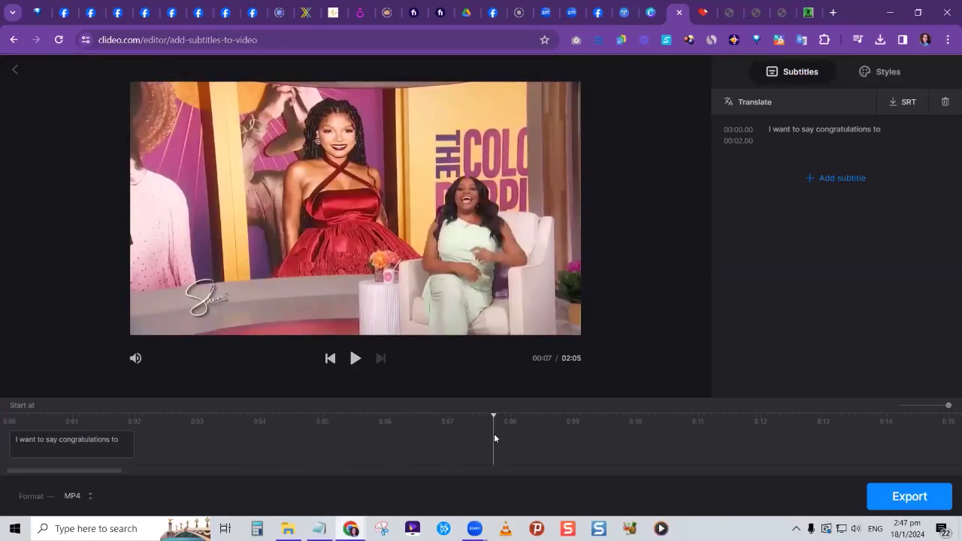
pyautogui.click(837, 177)
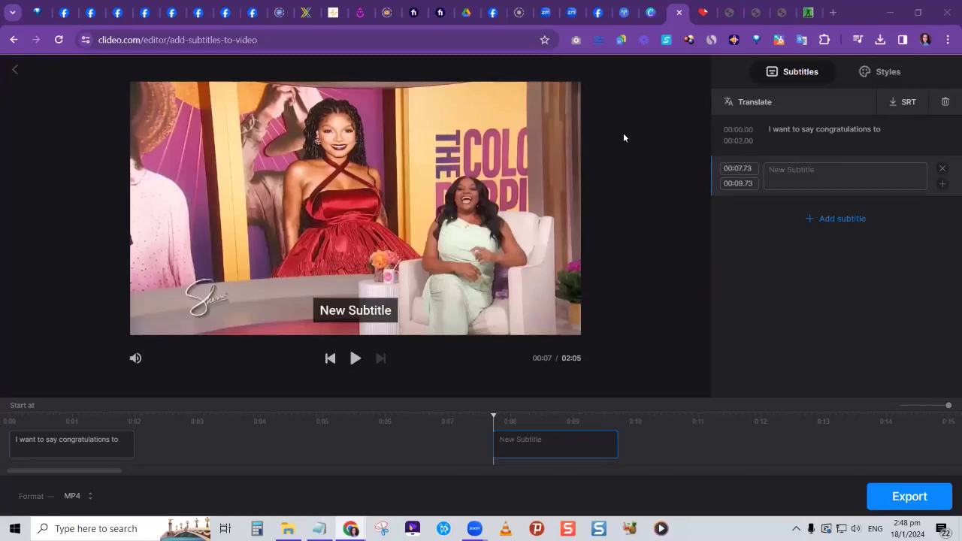
# - Switch to Canva and create a new custom-size design of 1920 × 1080 px
pyautogui.click(651, 13)
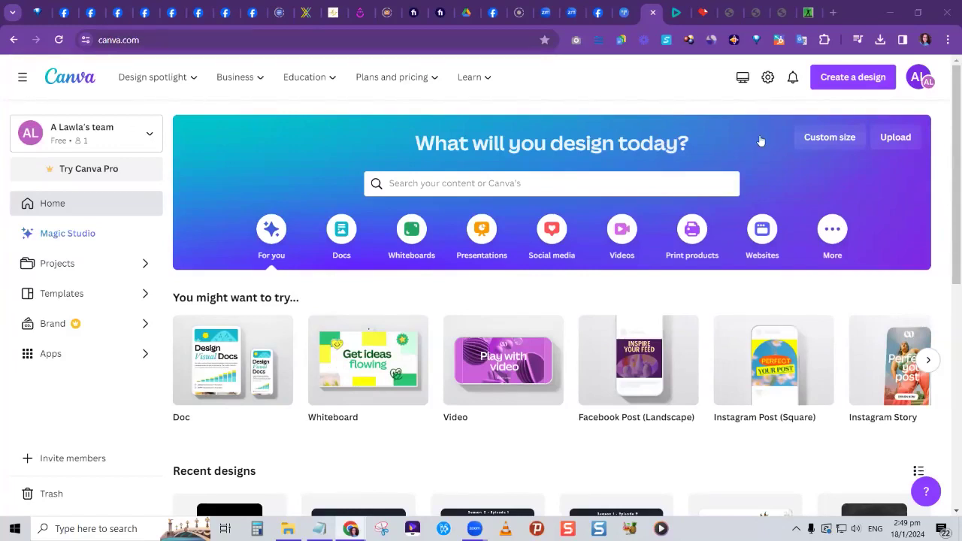
pyautogui.click(832, 138)
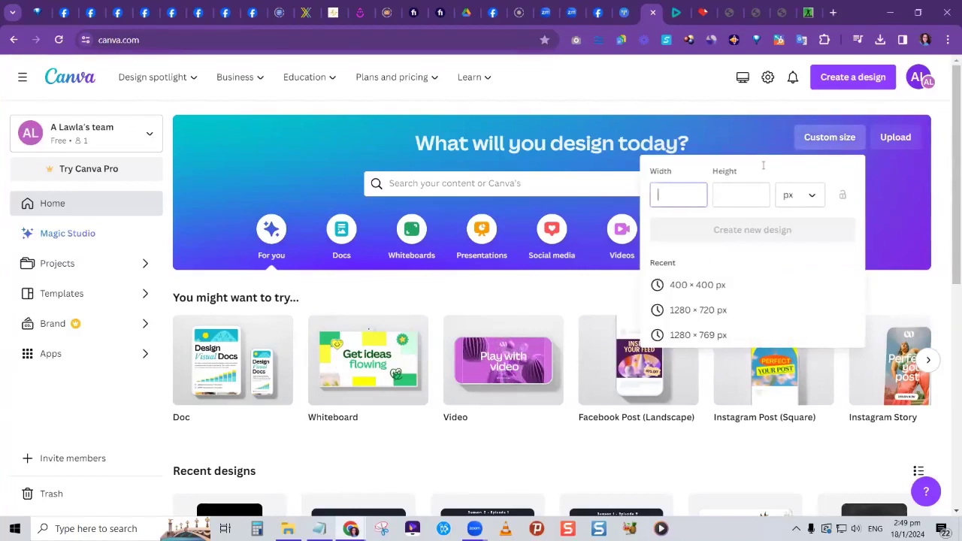
pyautogui.write('1920')
pyautogui.click(743, 195)
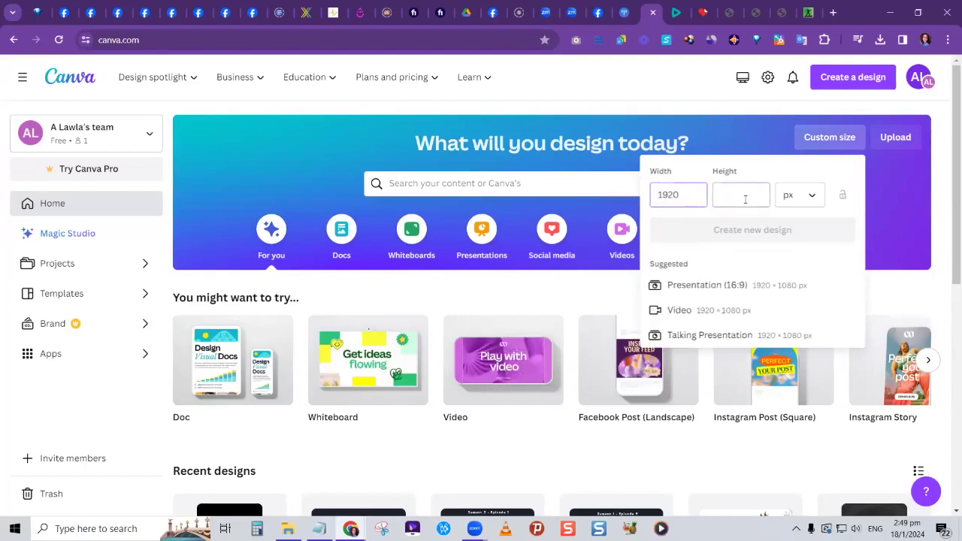
pyautogui.write('1080')
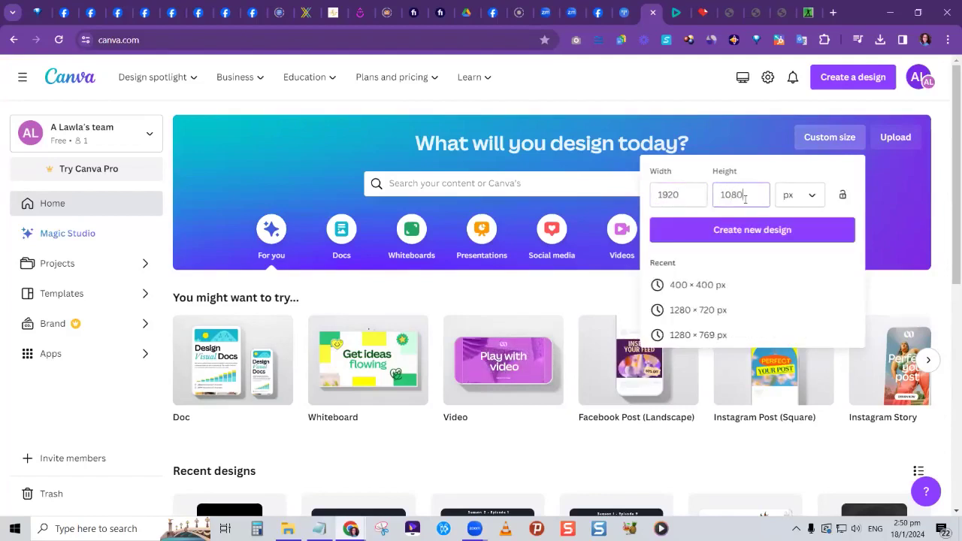
pyautogui.press('Return')
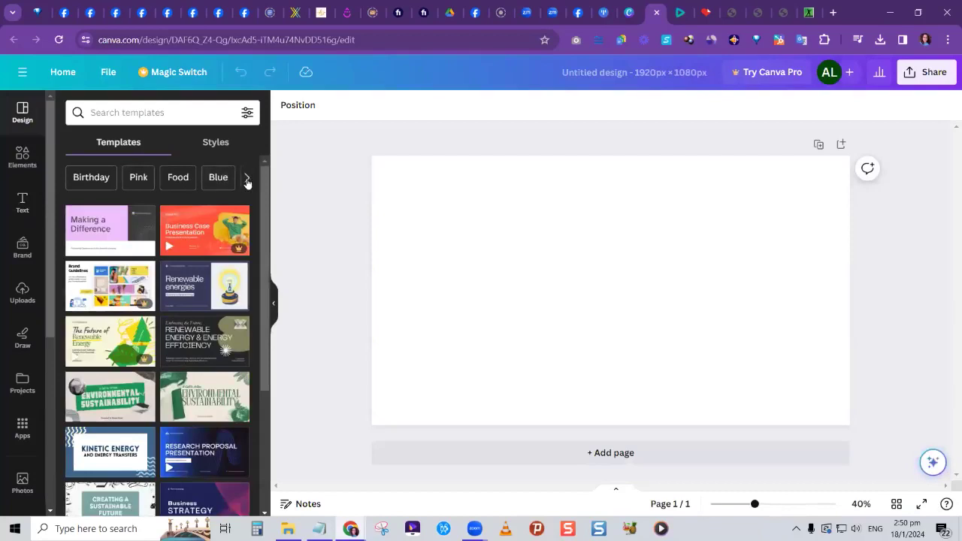
# - Open the self-recording studio from the uploads and choose the c922 Pro Stream Webcam as the camera
pyautogui.click(21, 294)
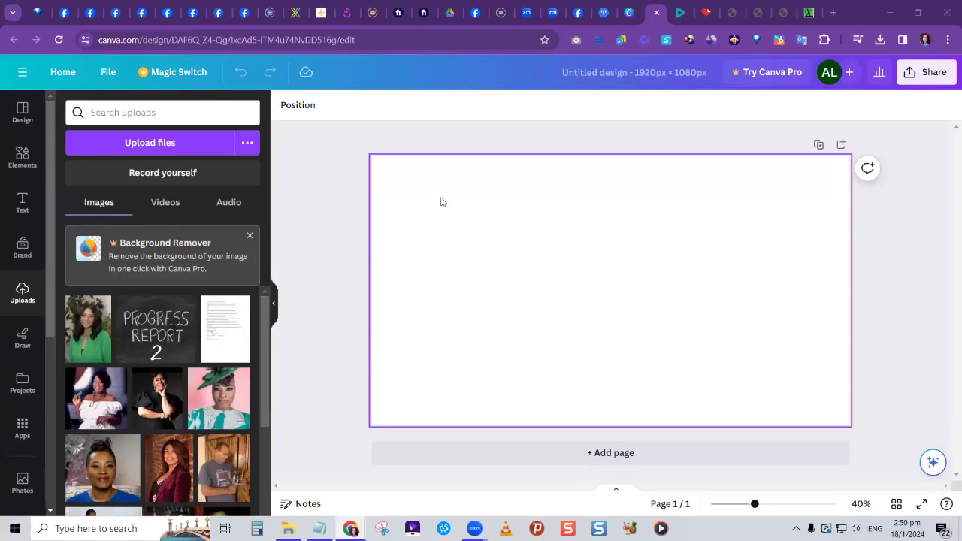
pyautogui.click(163, 173)
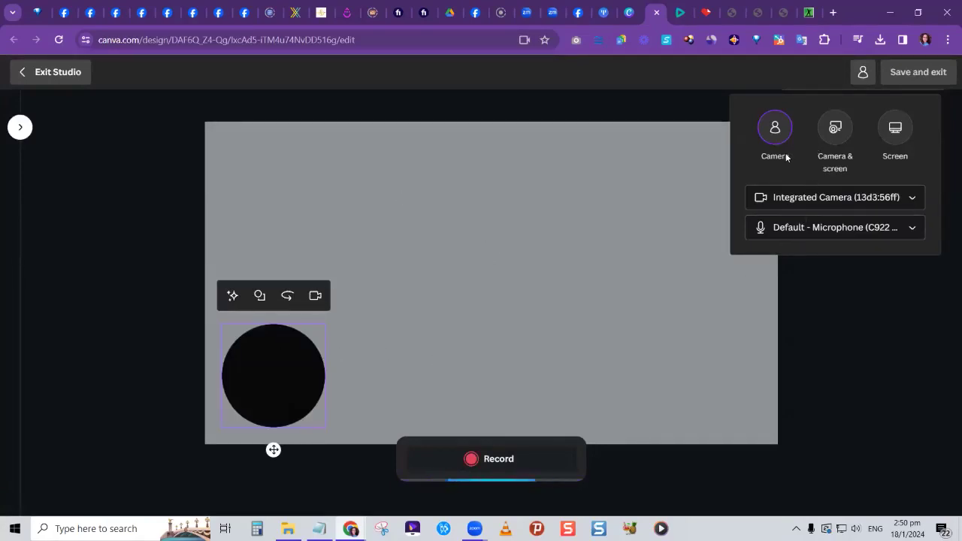
pyautogui.click(830, 197)
pyautogui.click(792, 245)
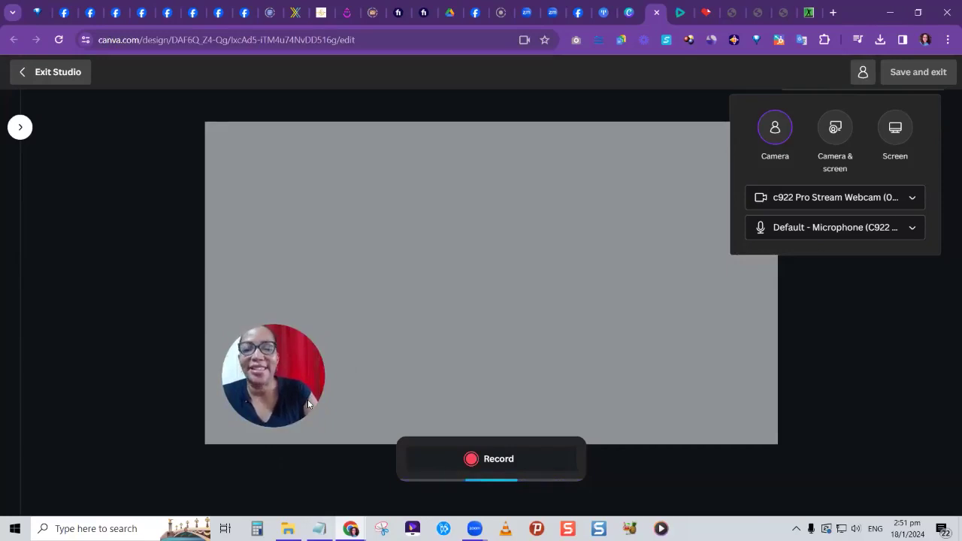
pyautogui.click(842, 135)
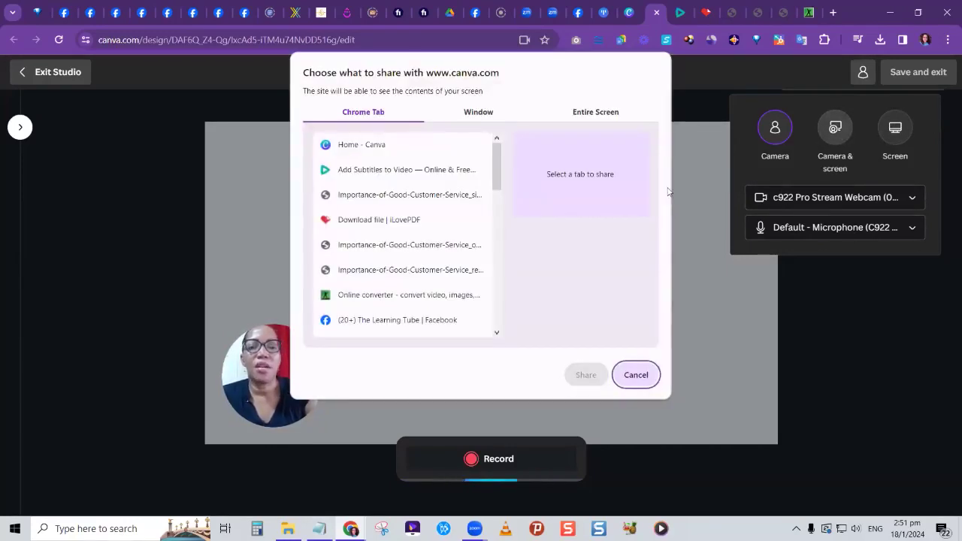
pyautogui.click(636, 374)
pyautogui.click(573, 376)
pyautogui.click(583, 393)
# - Change the round camera view to a rectangle and move it to the middle of the page
pyautogui.moveTo(304, 366)
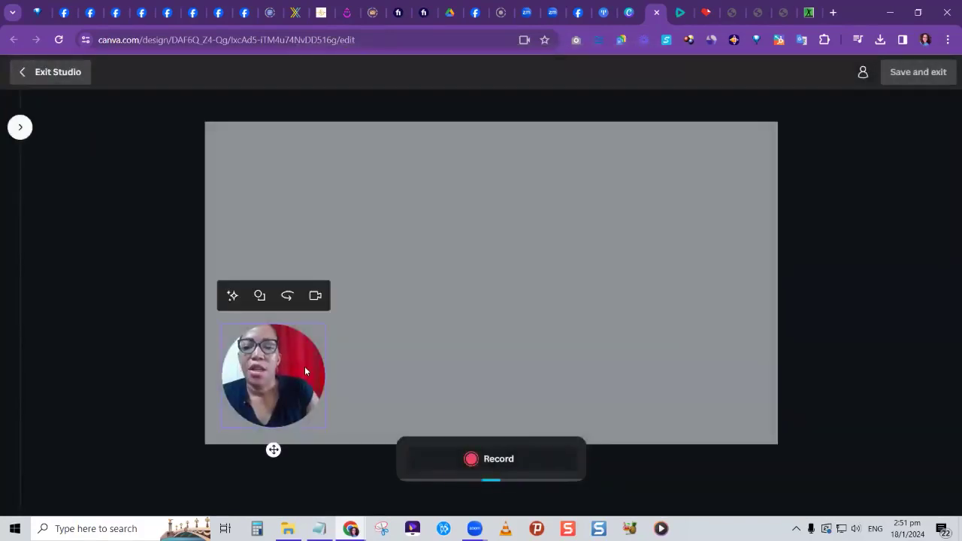
pyautogui.click(260, 298)
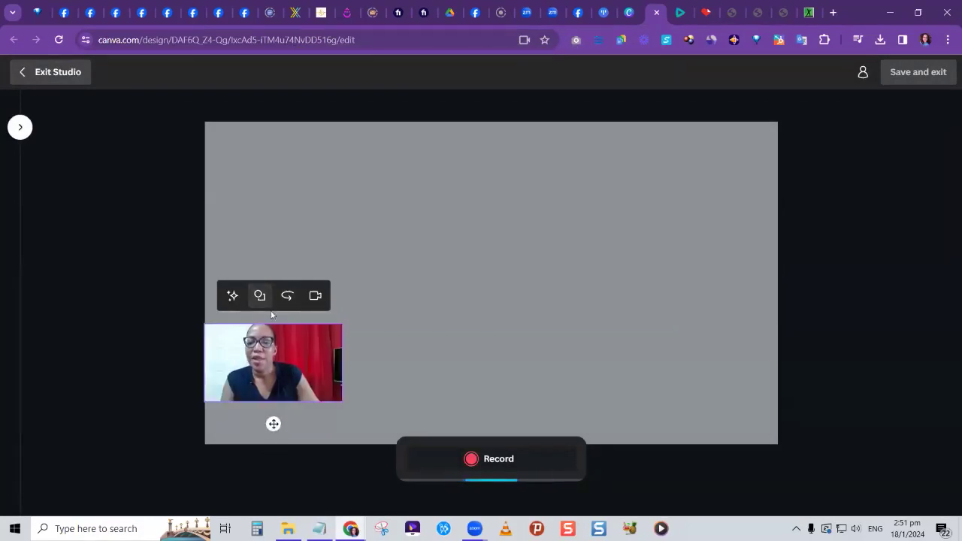
pyautogui.moveTo(339, 333); pyautogui.dragTo(425, 295)
pyautogui.moveTo(428, 362); pyautogui.dragTo(409, 249)
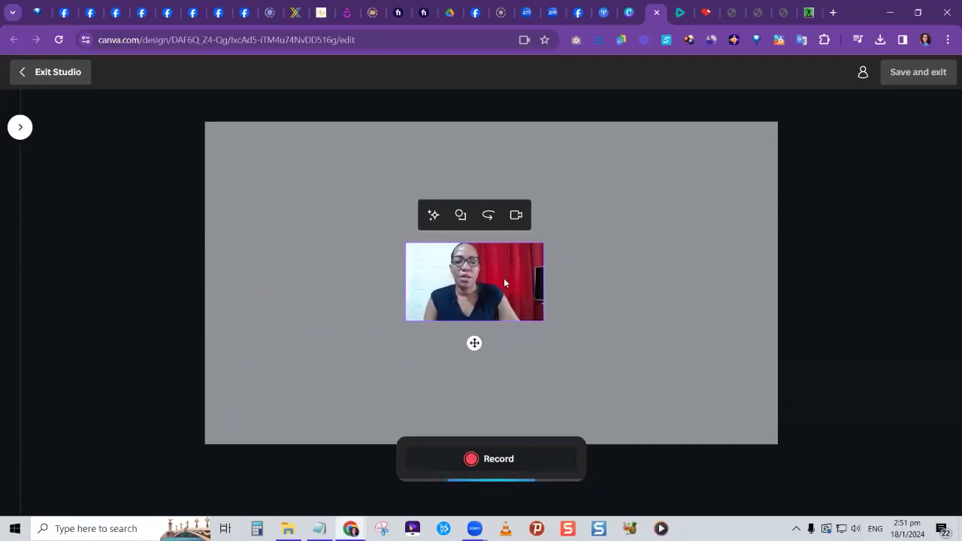
# - Record a webcam clip of about 14 seconds and save it into the design
pyautogui.click(489, 460)
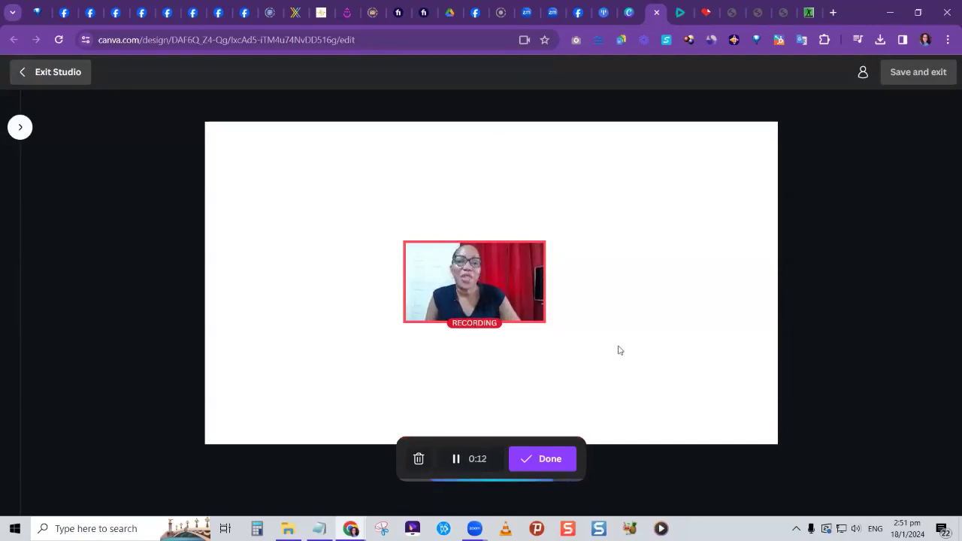
pyautogui.click(549, 458)
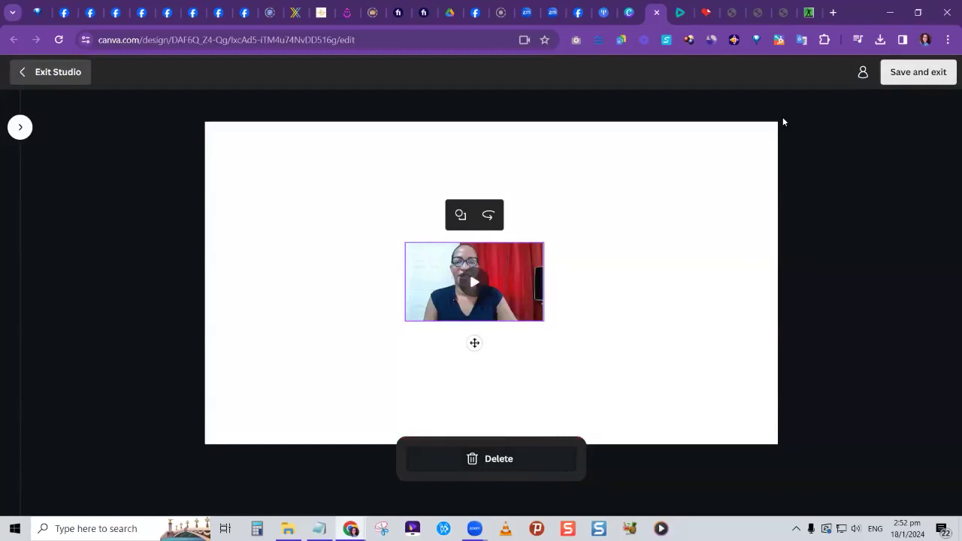
pyautogui.click(917, 72)
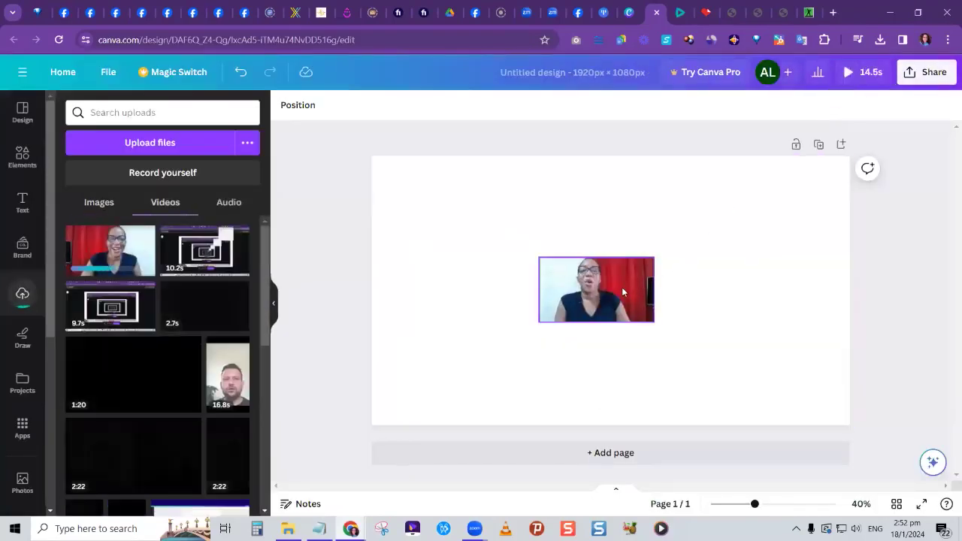
# - Enlarge the recorded clip from its corners until it nearly fills the page
pyautogui.click(622, 287)
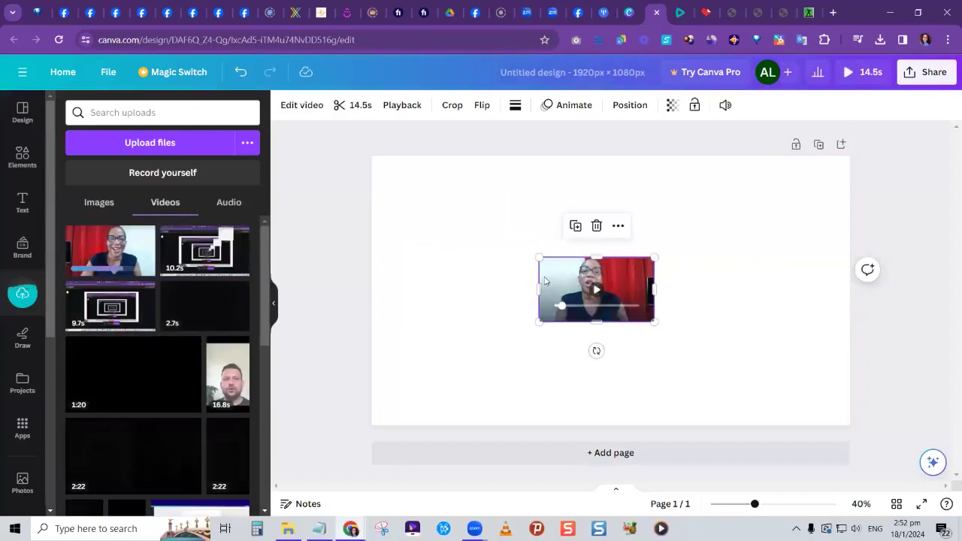
pyautogui.moveTo(540, 259); pyautogui.dragTo(363, 221)
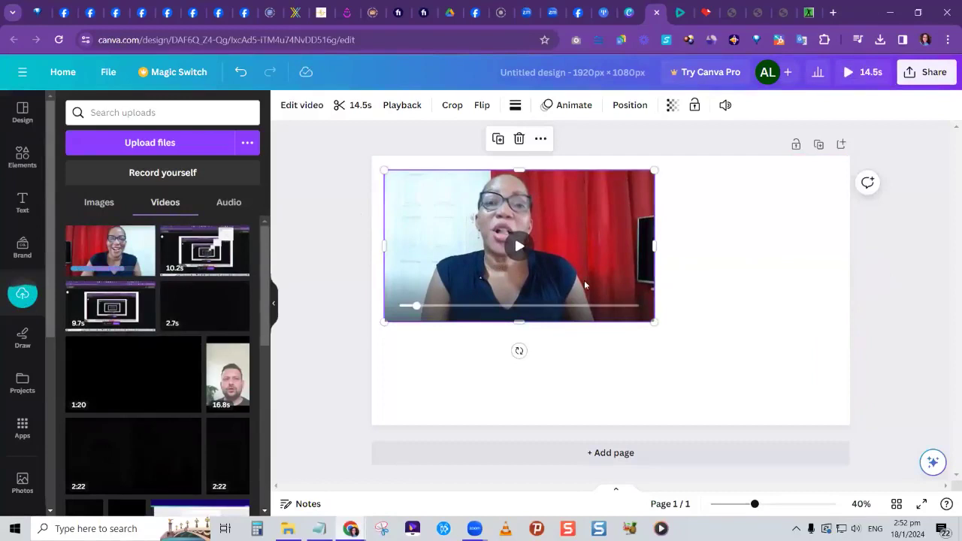
pyautogui.moveTo(654, 323); pyautogui.dragTo(806, 406)
pyautogui.click(595, 288)
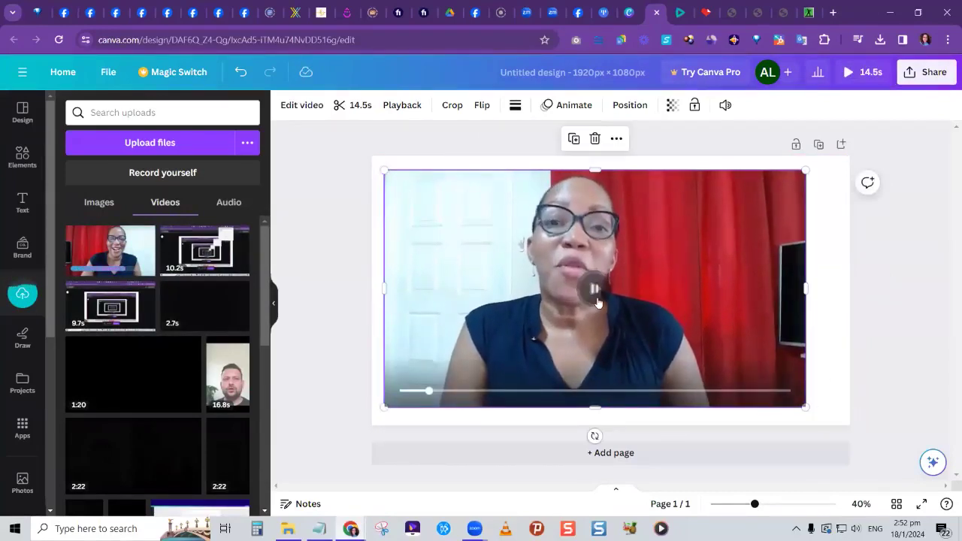
pyautogui.moveTo(739, 247); pyautogui.dragTo(746, 249)
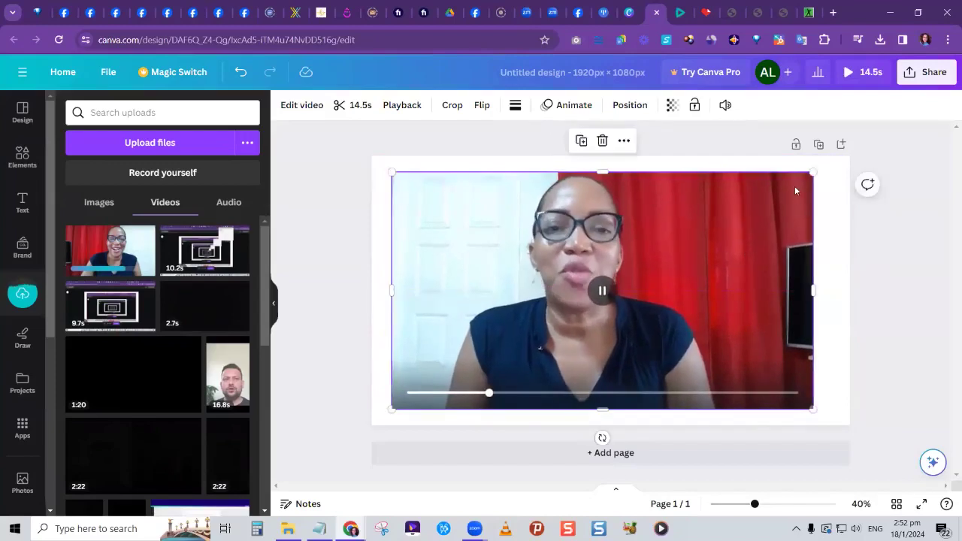
pyautogui.moveTo(811, 173); pyautogui.dragTo(832, 162)
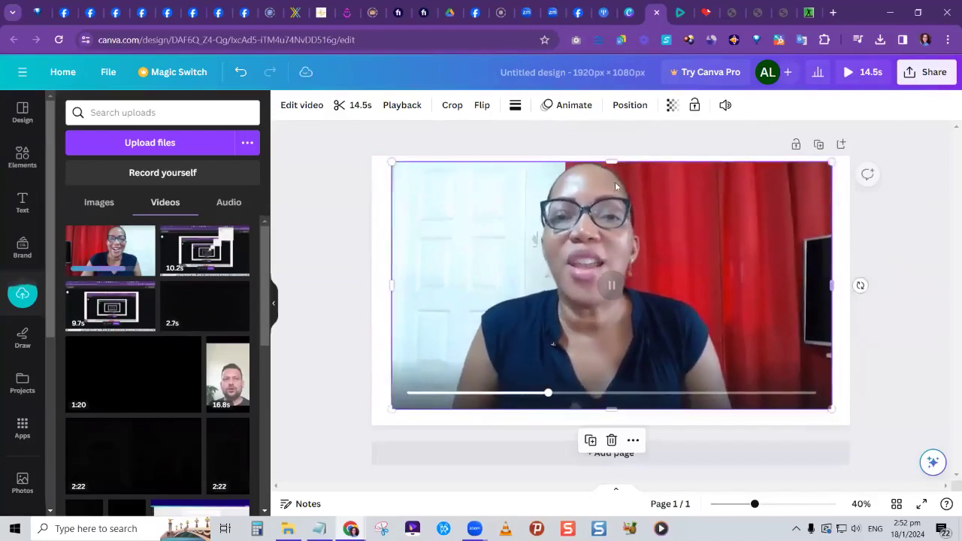
pyautogui.moveTo(394, 170); pyautogui.dragTo(381, 157)
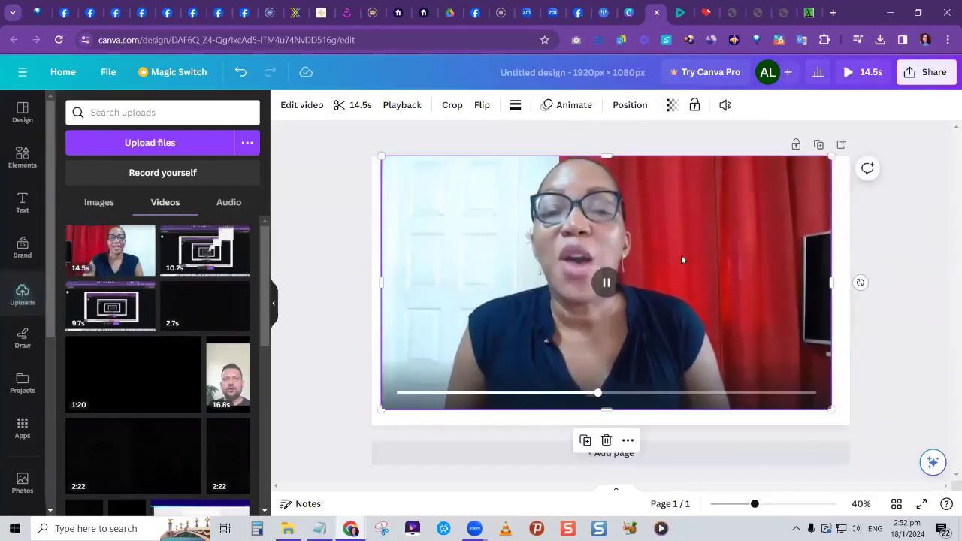
# - Set the recorded video as the page background and play part of it back
pyautogui.rightClick(681, 257)
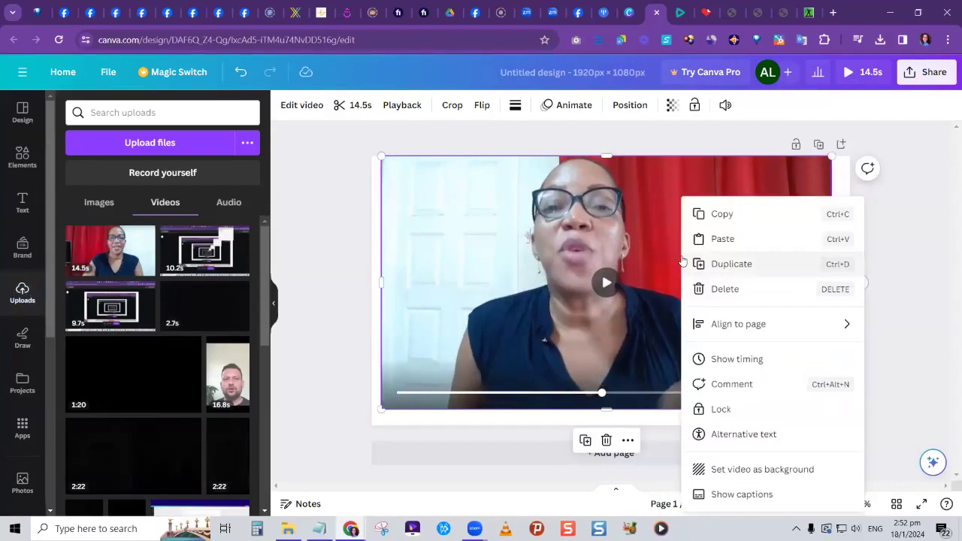
pyautogui.click(737, 470)
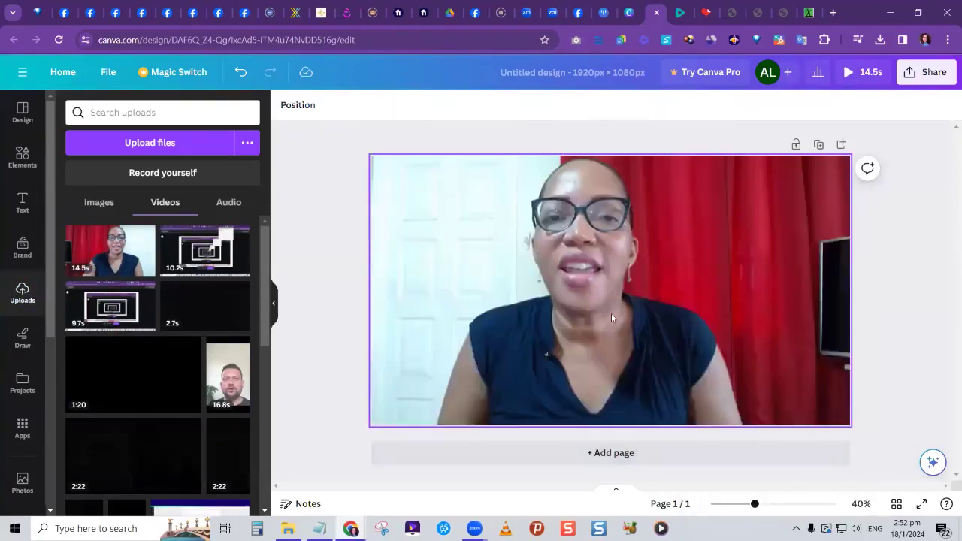
pyautogui.click(612, 314)
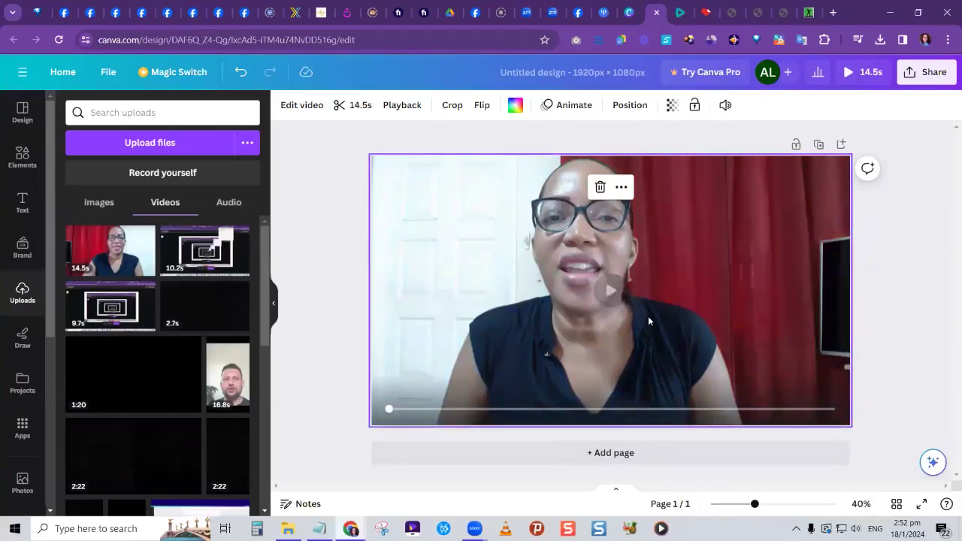
pyautogui.click(624, 304)
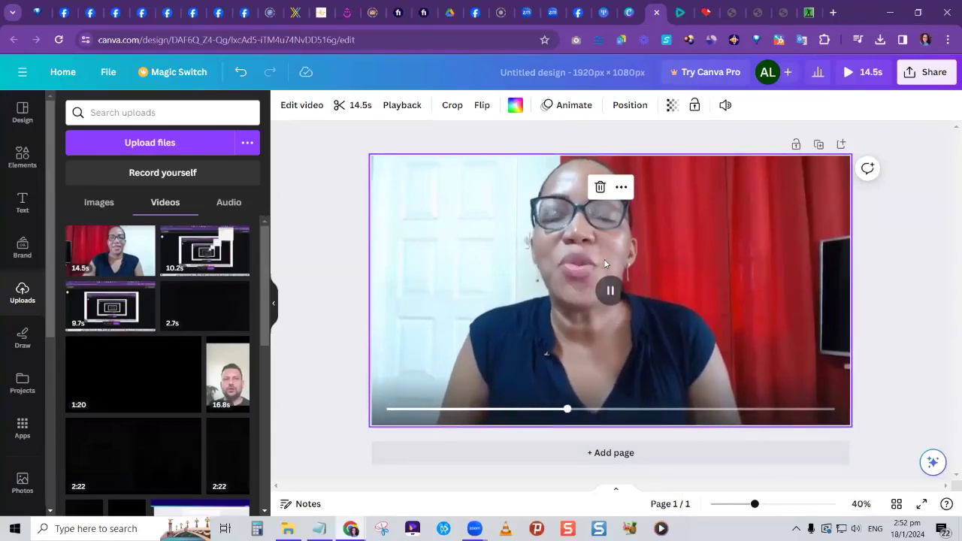
pyautogui.click(610, 291)
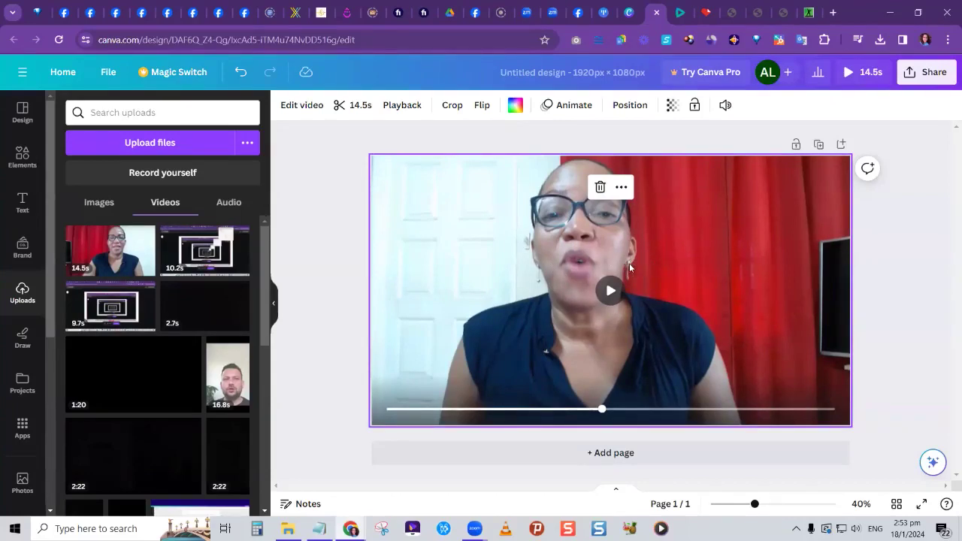
# - Dismiss the sharing options and retitle the untitled design with the owner's first name followed by "Sample"
pyautogui.click(920, 75)
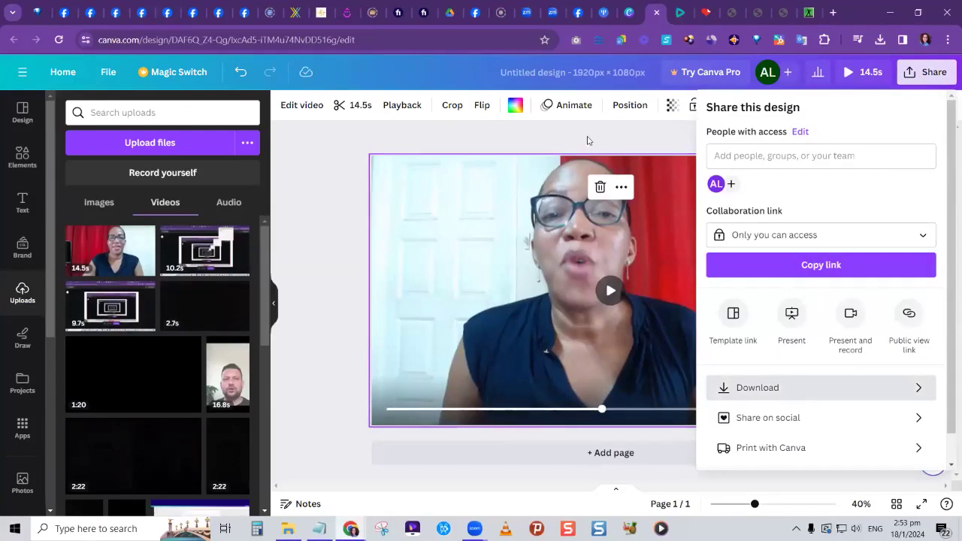
pyautogui.click(573, 74)
pyautogui.write('A')
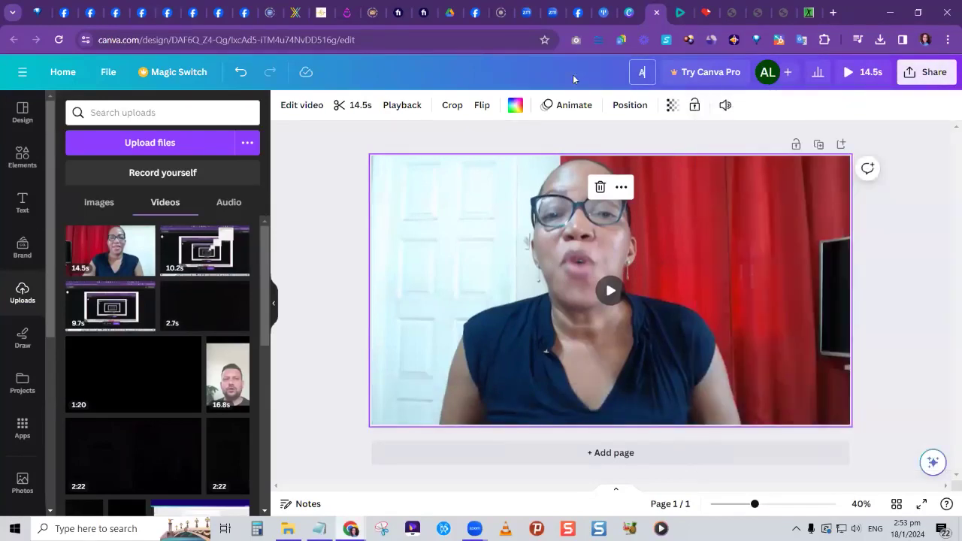
pyautogui.write('va Sample')
pyautogui.press('Return')
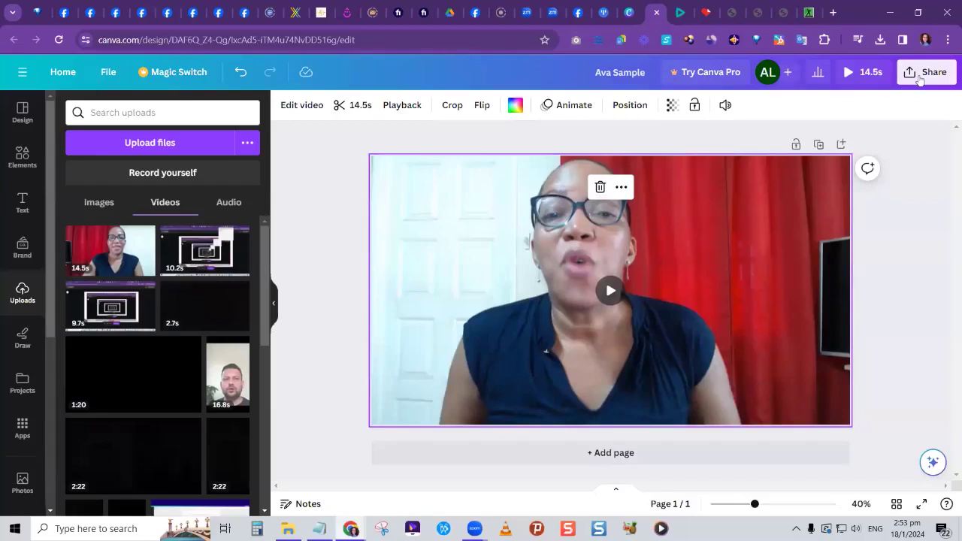
# - Detach the recorded video from the page background and set it as the background again
pyautogui.rightClick(703, 253)
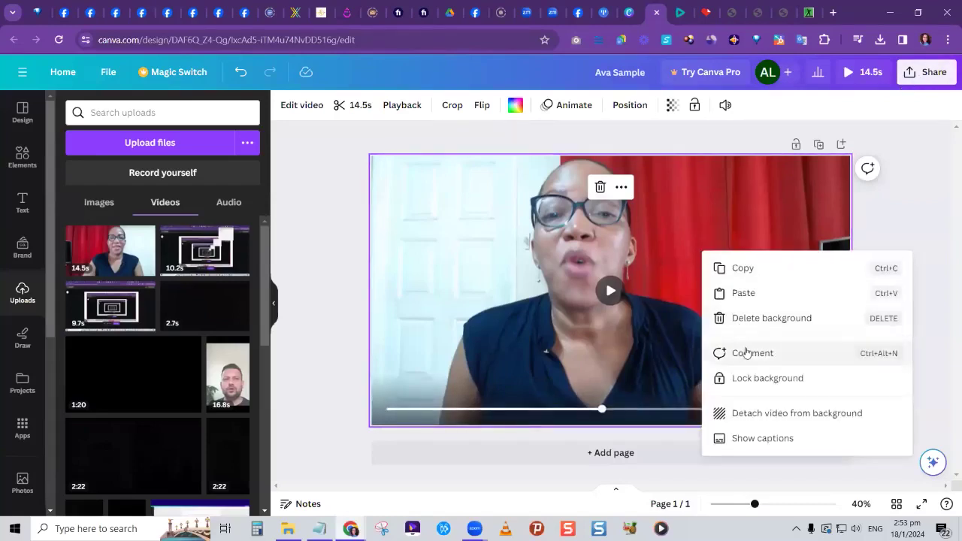
pyautogui.click(782, 417)
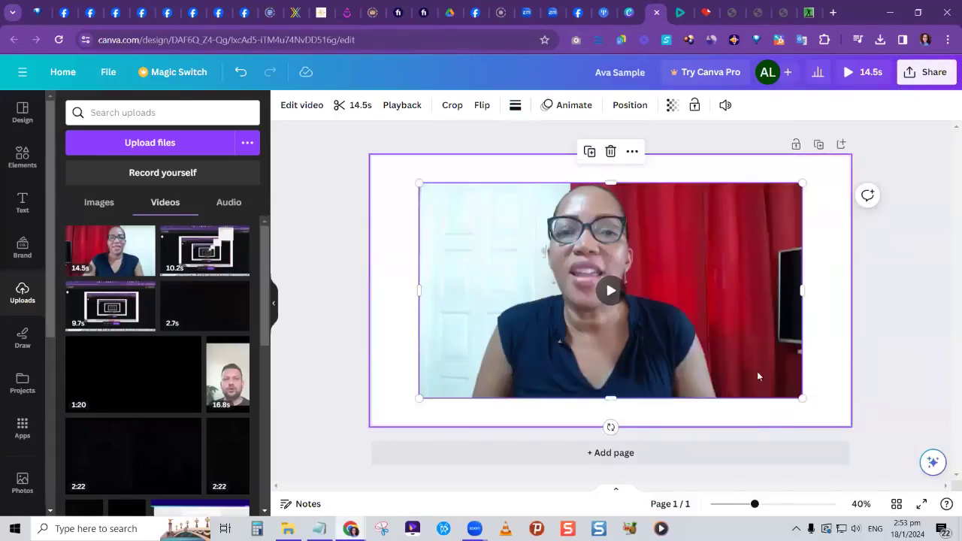
pyautogui.rightClick(729, 282)
pyautogui.click(789, 469)
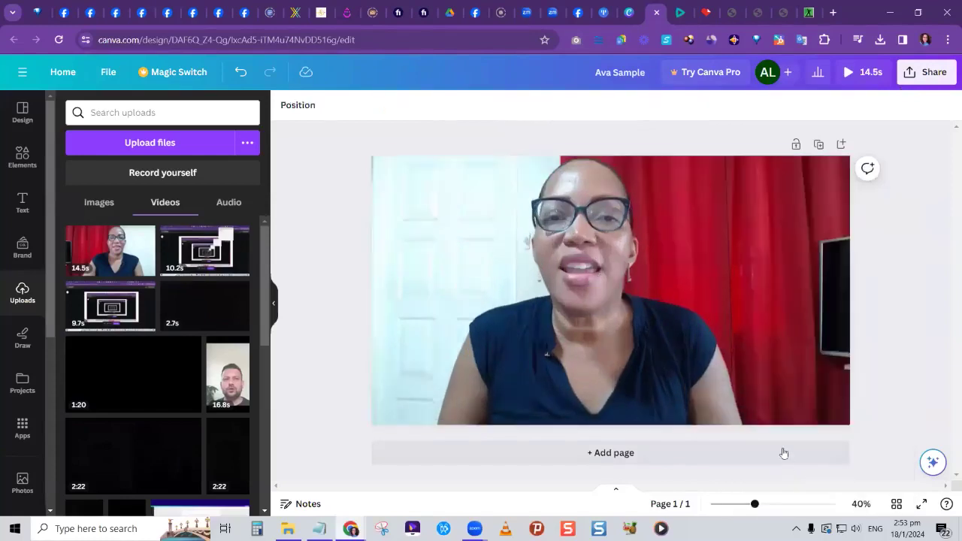
# - Download the finished design as a video file from its sharing options
pyautogui.click(916, 75)
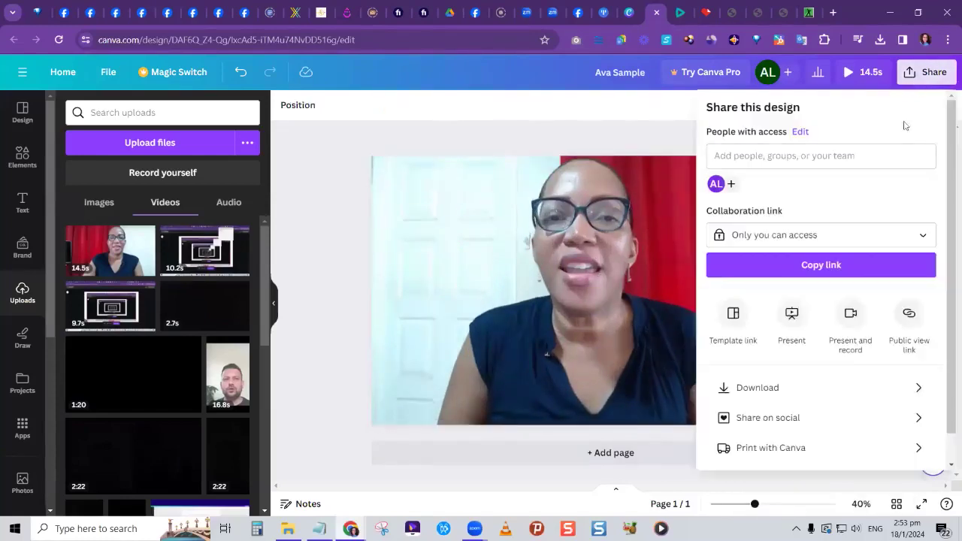
pyautogui.click(775, 392)
pyautogui.click(810, 278)
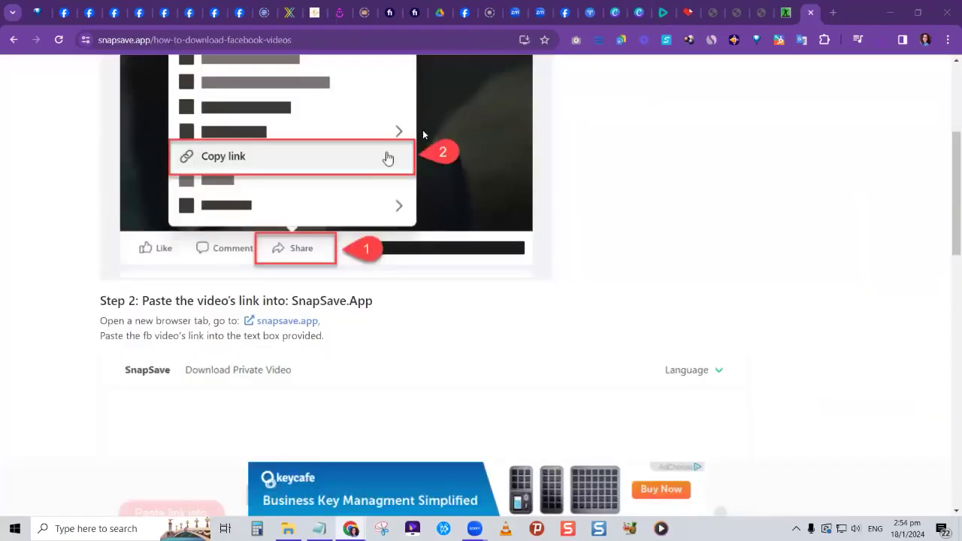
# - Open the SnapSave home page by shortening the address to snapsave.app and select its web address
pyautogui.scroll(2, 133, 62)
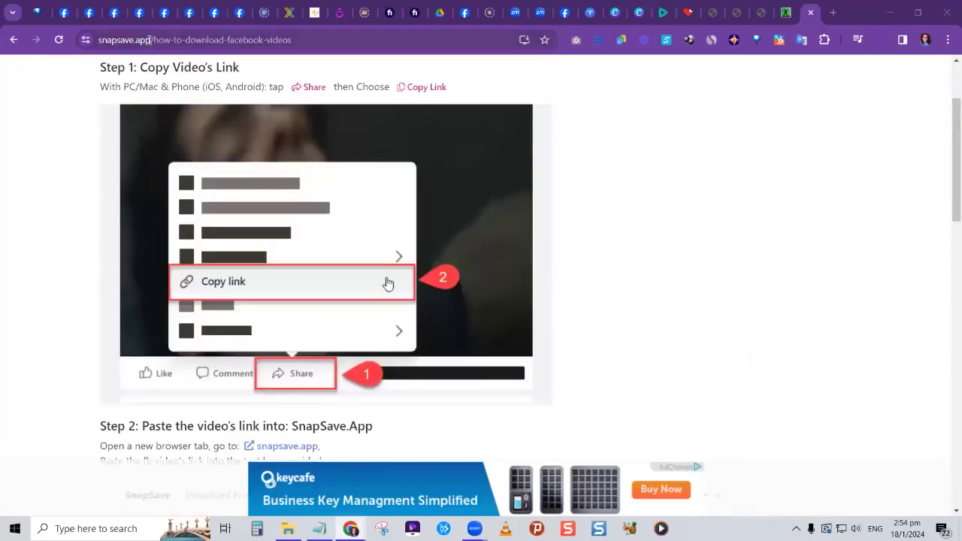
pyautogui.moveTo(150, 39); pyautogui.dragTo(299, 39)
pyautogui.press('BackSpace')
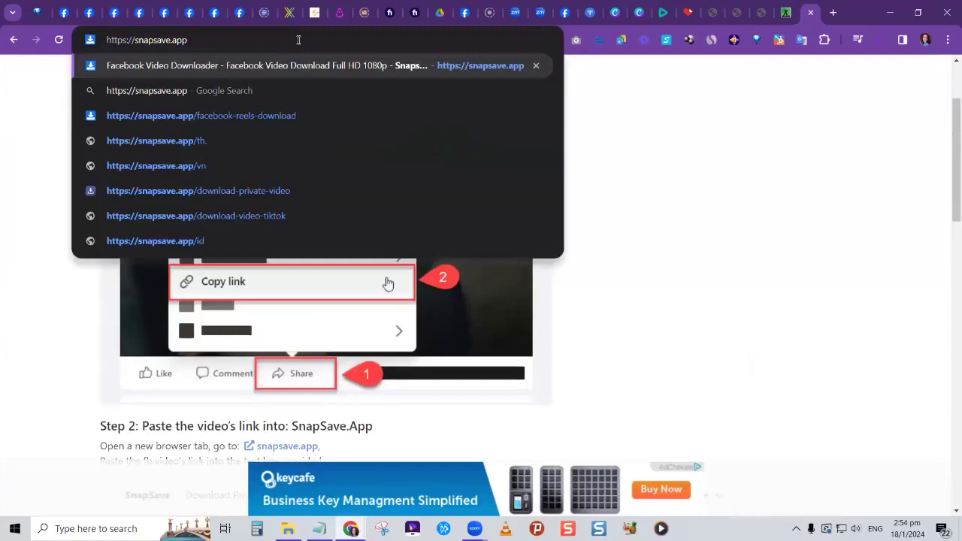
pyautogui.press('Return')
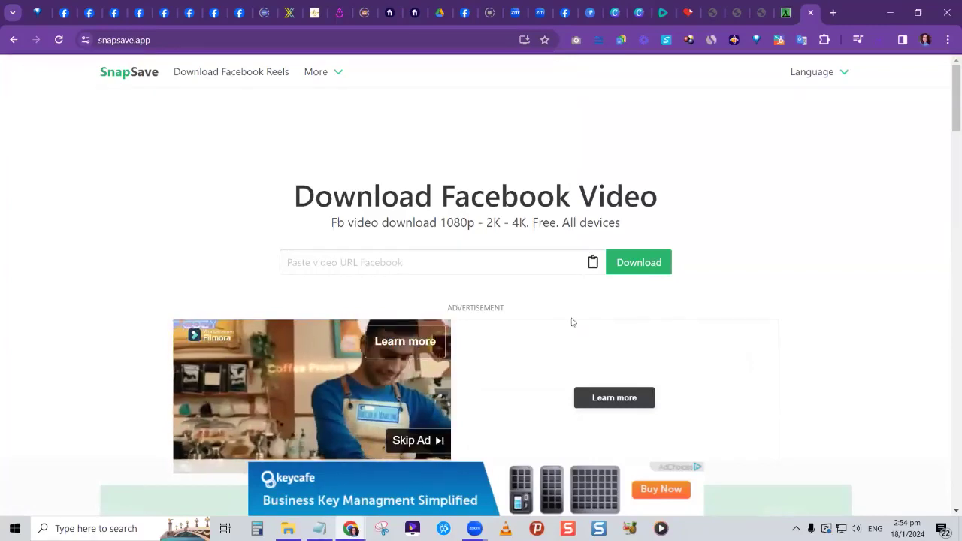
pyautogui.click(114, 38)
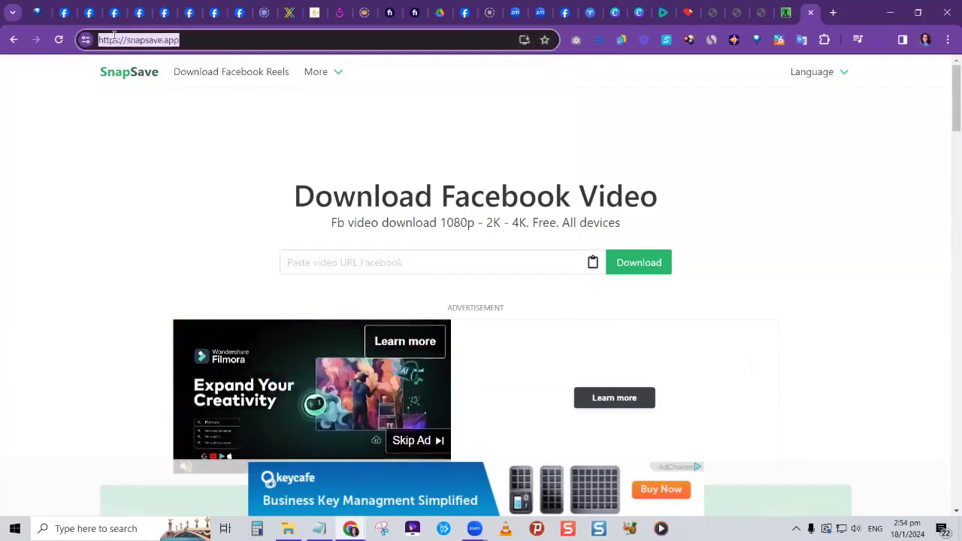
pyautogui.click(579, 420)
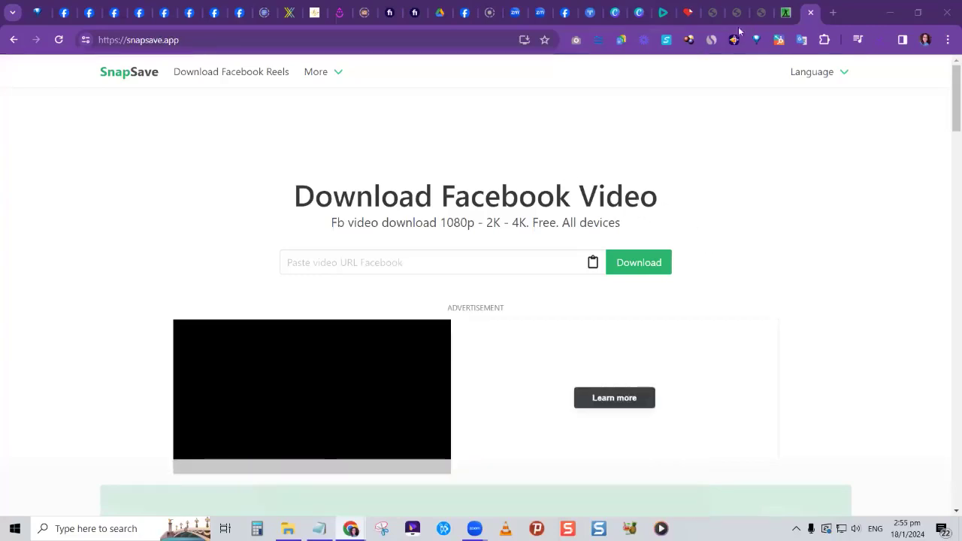
# - Switch back to the Canva design and upload the downloaded sample MP4 from New Download Folder
pyautogui.click(637, 18)
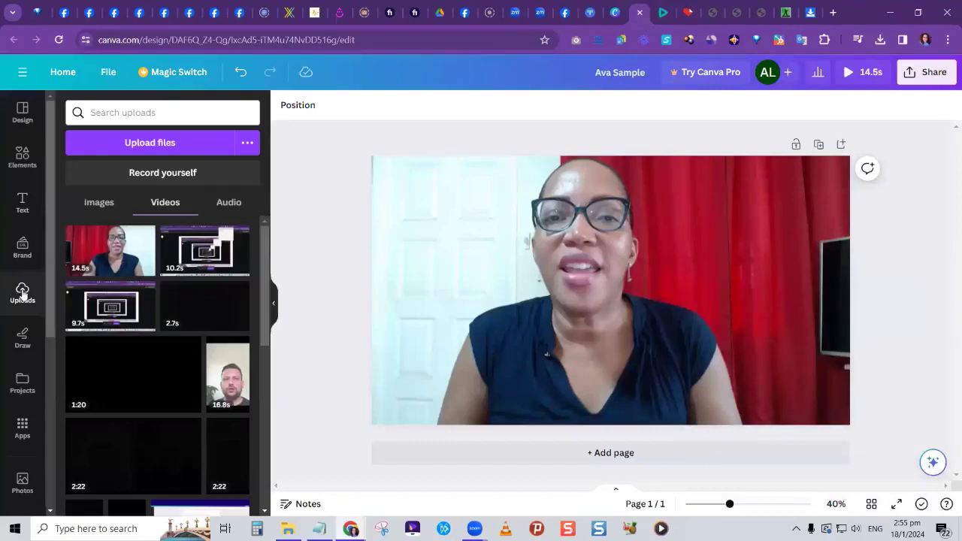
pyautogui.scroll(-2, 22, 294)
pyautogui.scroll(2, 28, 275)
pyautogui.click(114, 143)
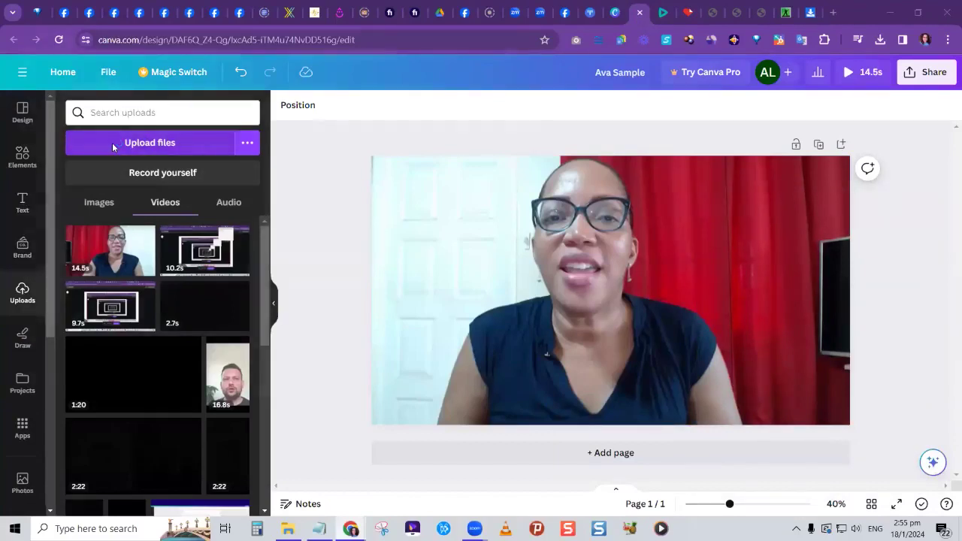
pyautogui.scroll(-5, 241, 188)
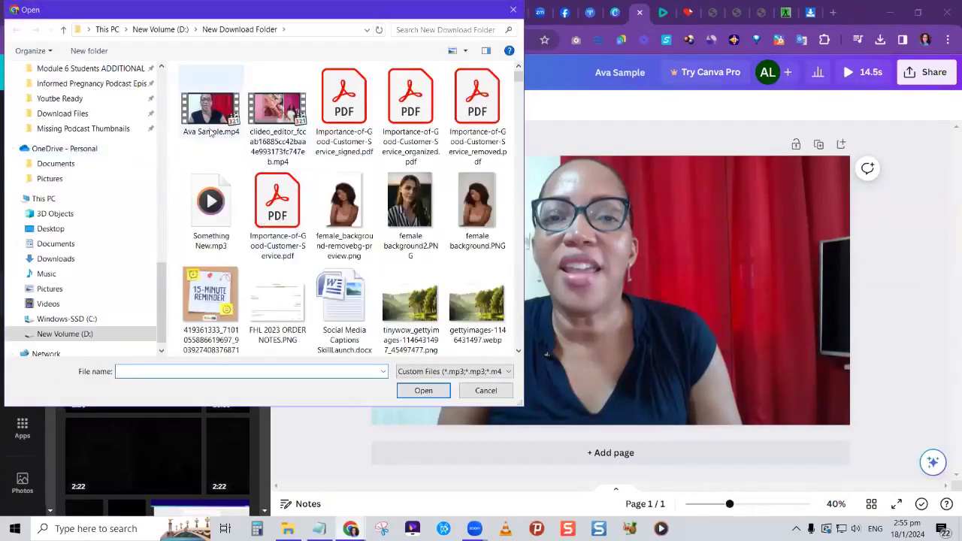
pyautogui.doubleClick(211, 113)
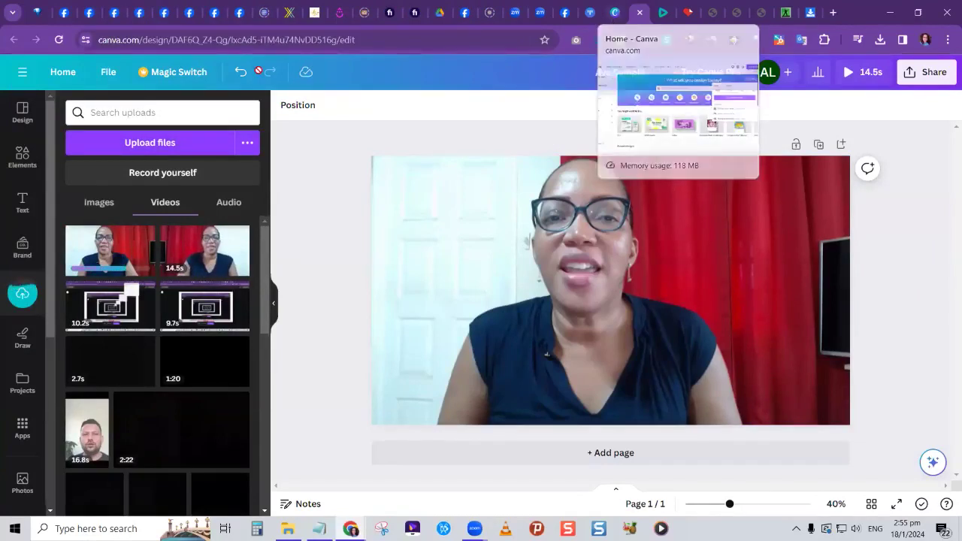
# - Stay on the current design while the upload finishes and create a new blank video design from the Canva home page
pyautogui.click(64, 72)
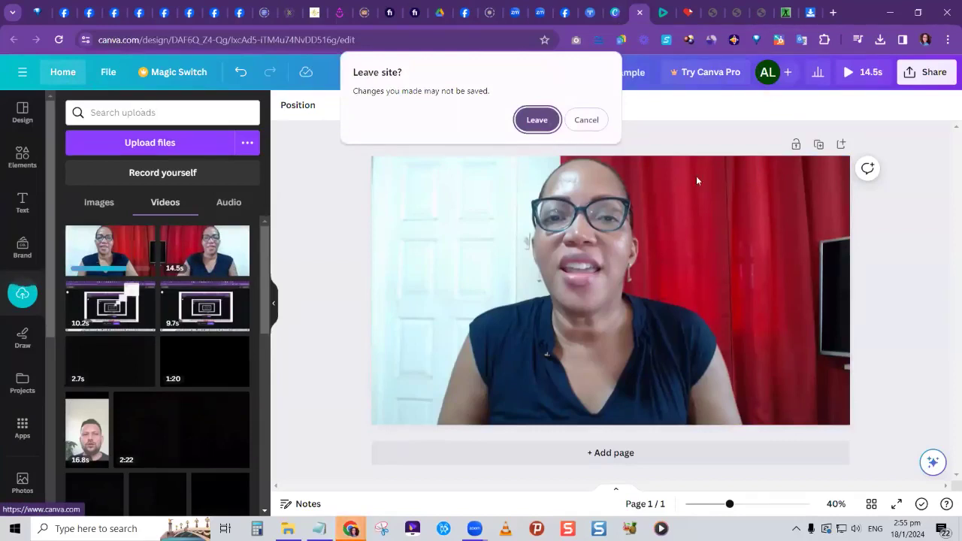
pyautogui.click(587, 120)
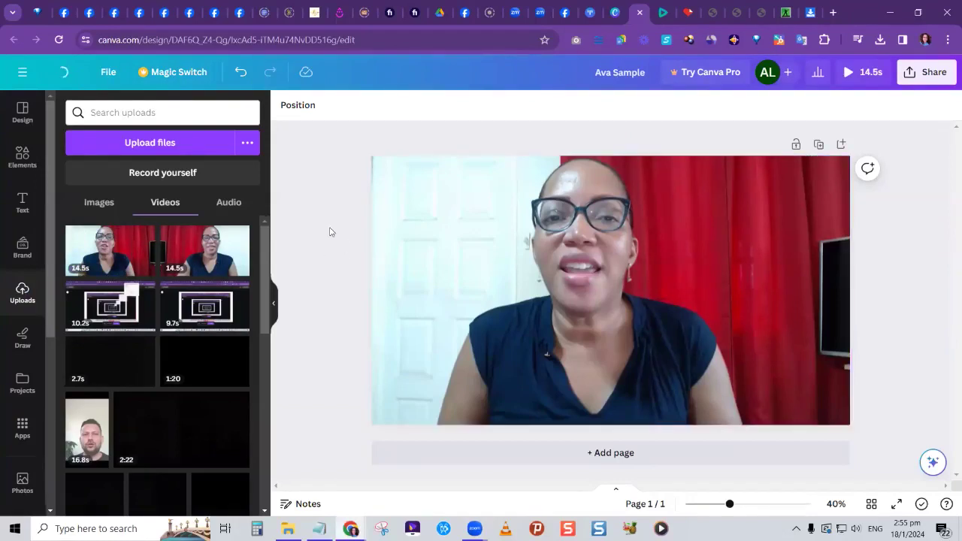
pyautogui.click(612, 15)
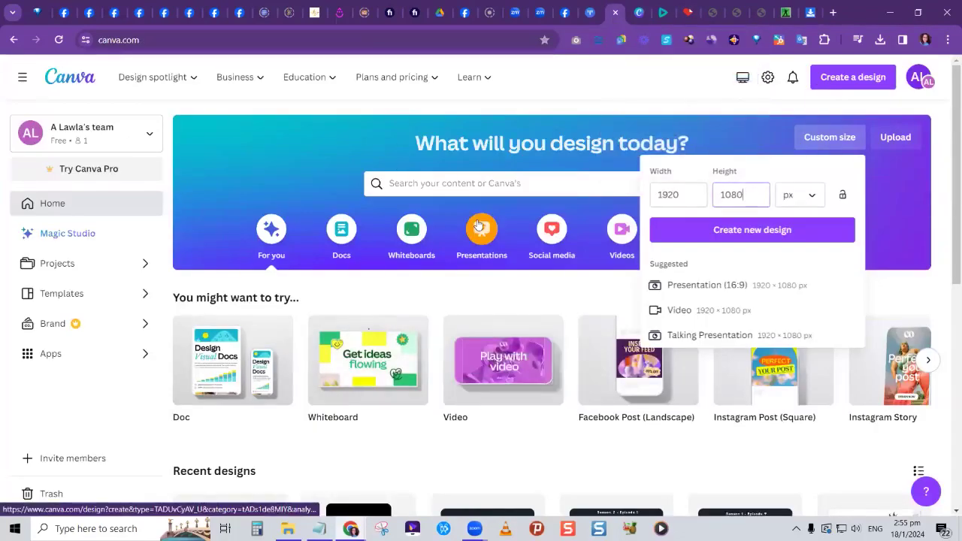
pyautogui.click(503, 360)
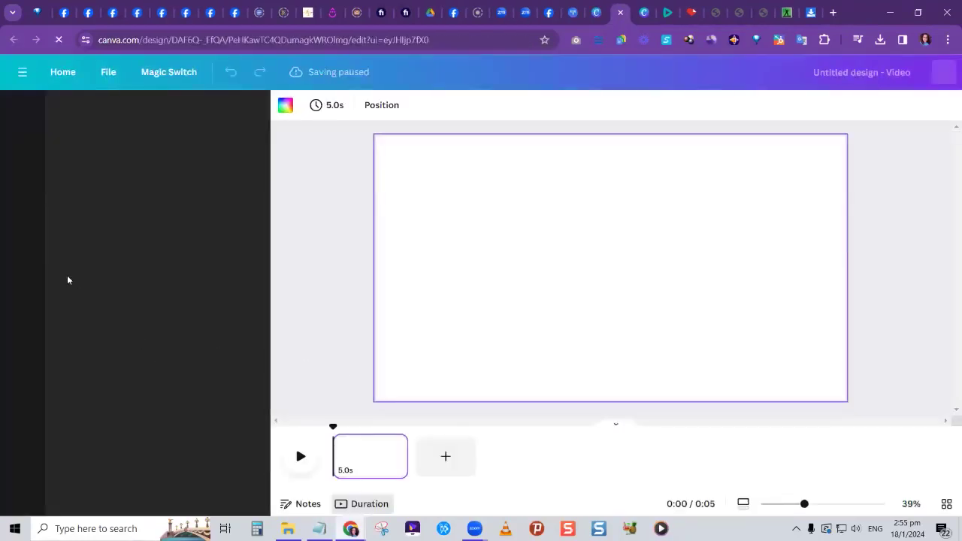
# - Place the original 14.5-second webcam recording from the uploaded videos onto the first page of the timeline
pyautogui.click(23, 289)
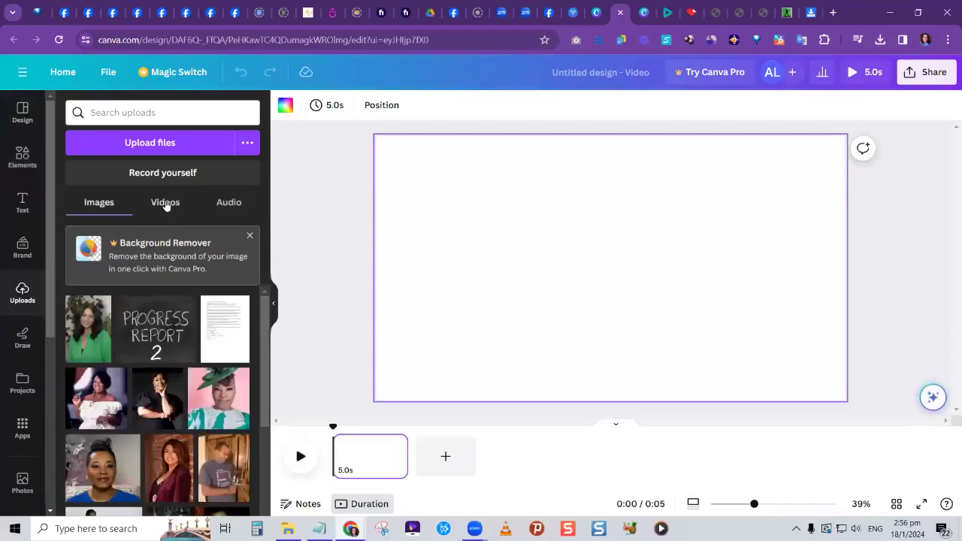
pyautogui.click(165, 204)
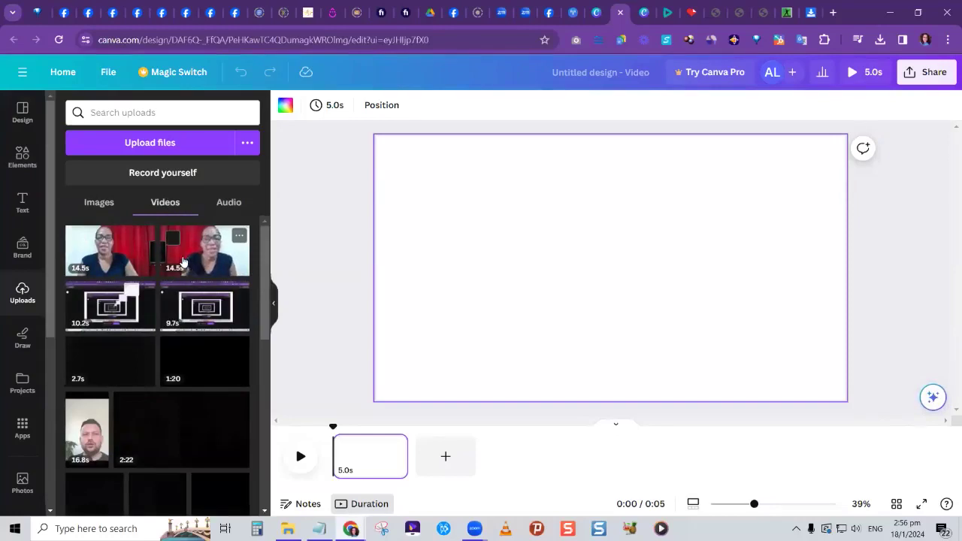
pyautogui.moveTo(199, 266); pyautogui.dragTo(379, 483)
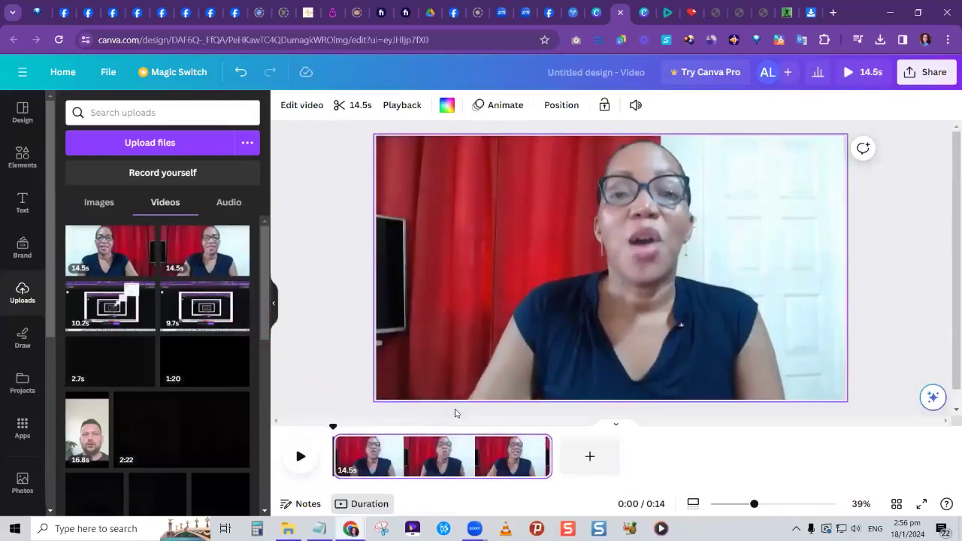
# - Play the clip's ending, split the page at about 13.5 seconds and delete the last one-second piece
pyautogui.moveTo(505, 400)
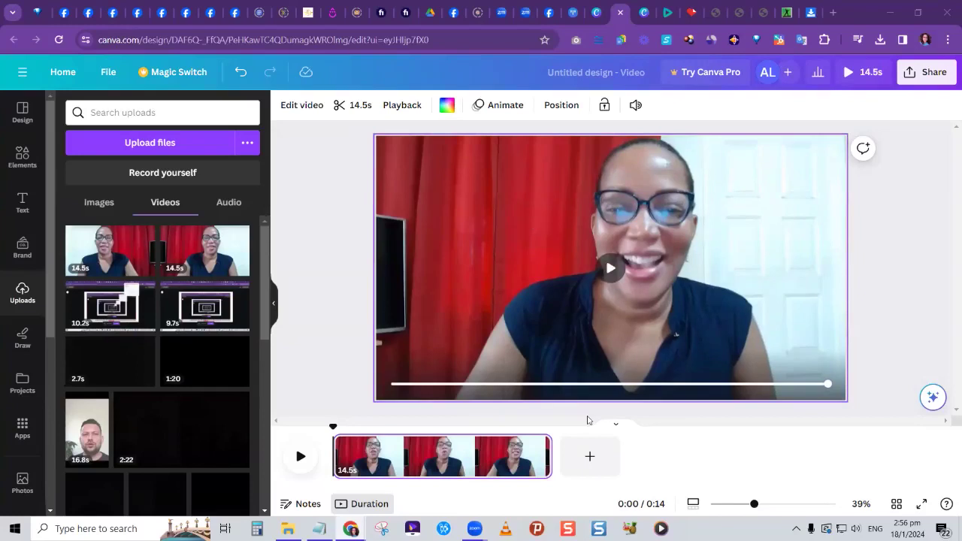
pyautogui.click(470, 452)
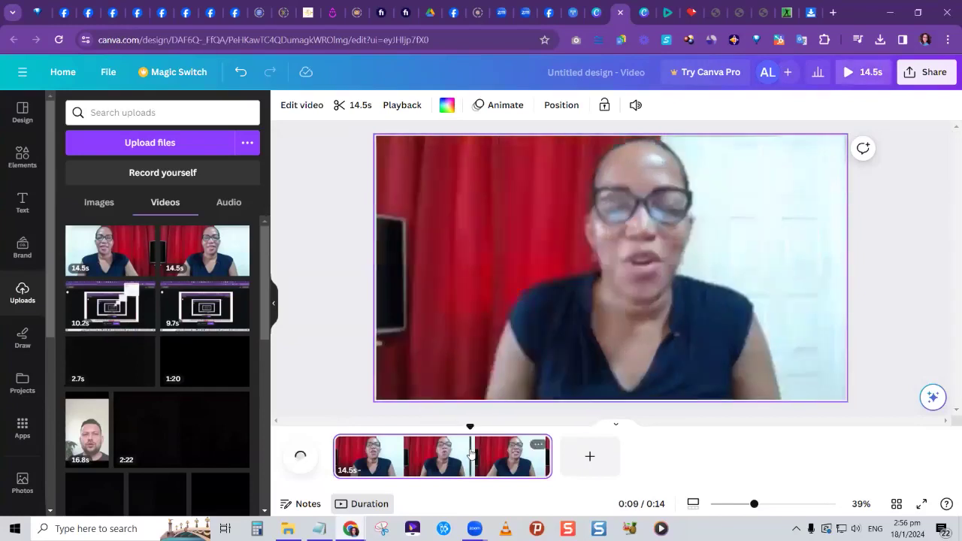
pyautogui.click(301, 457)
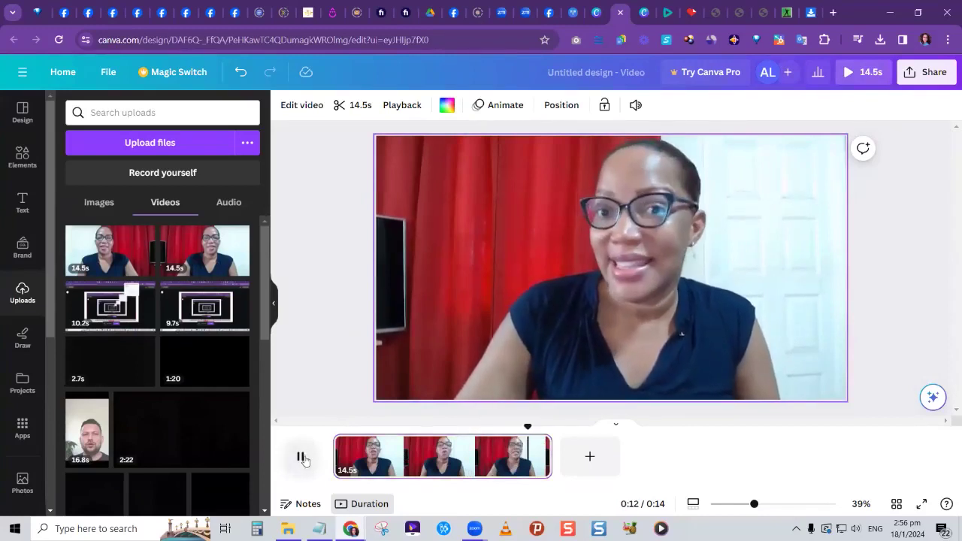
pyautogui.click(303, 458)
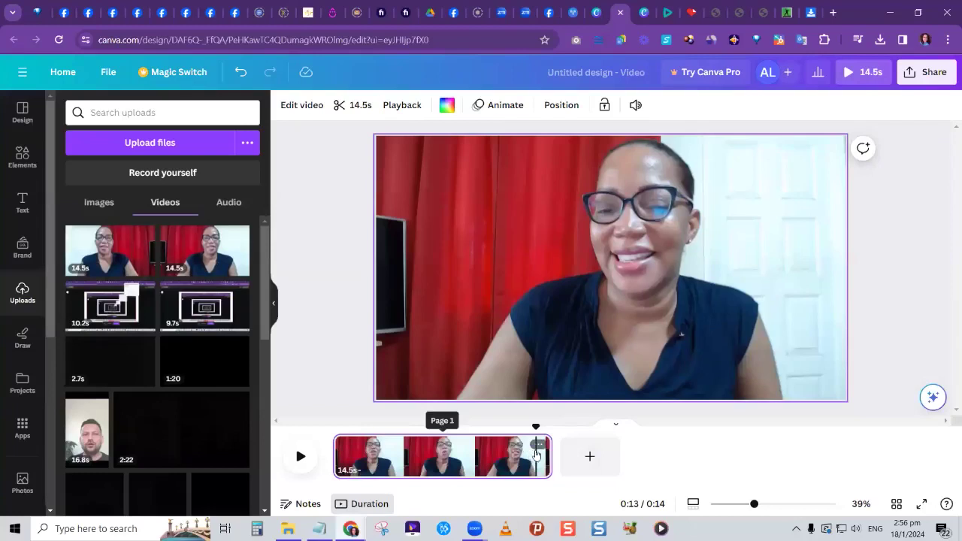
pyautogui.click(539, 446)
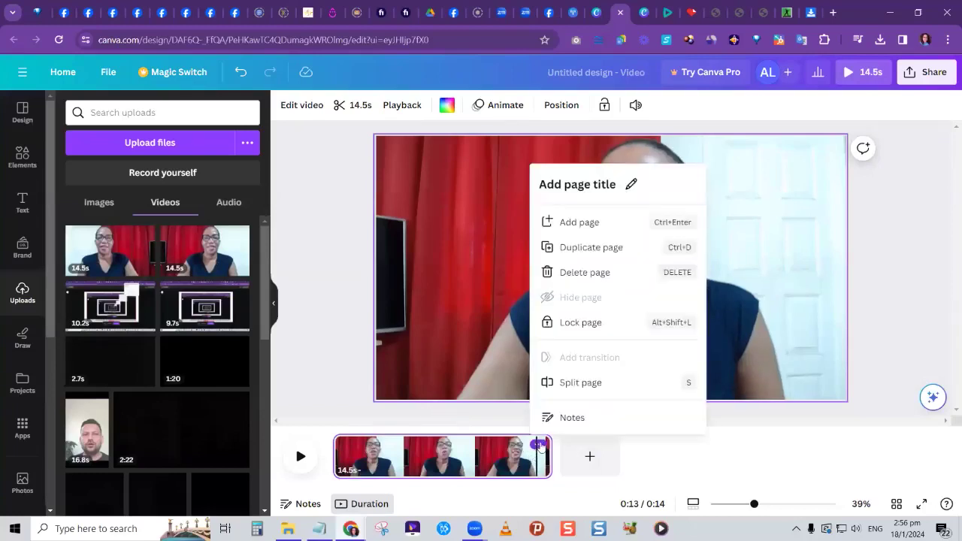
pyautogui.click(583, 387)
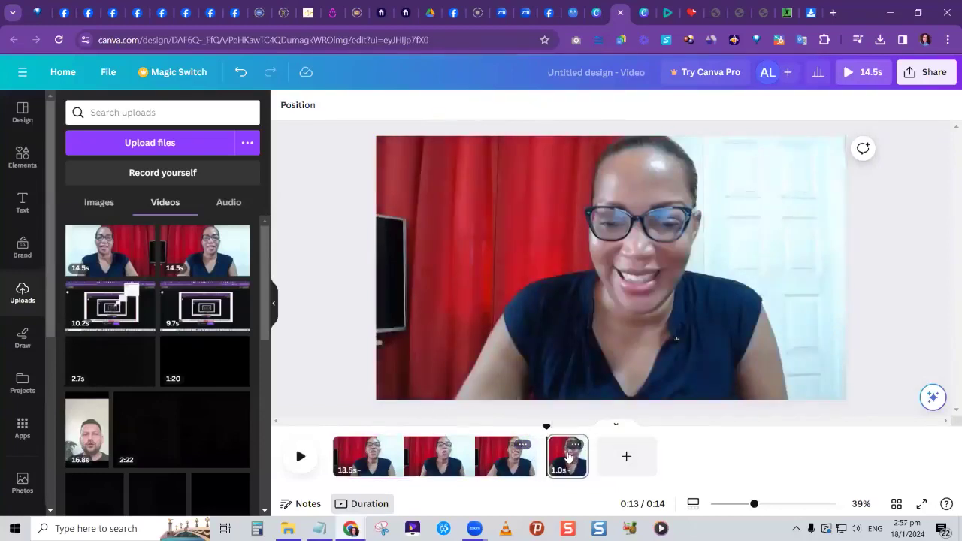
pyautogui.click(568, 457)
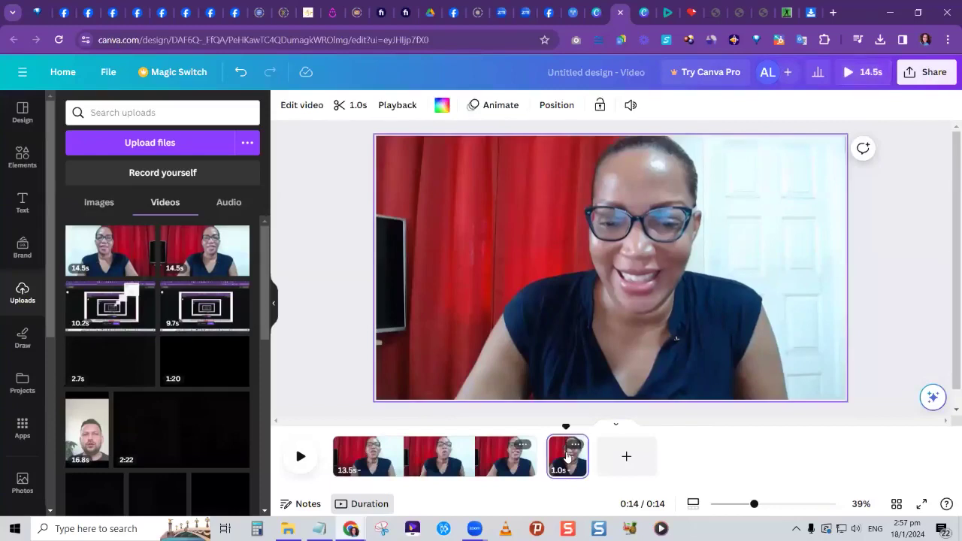
pyautogui.press('Delete')
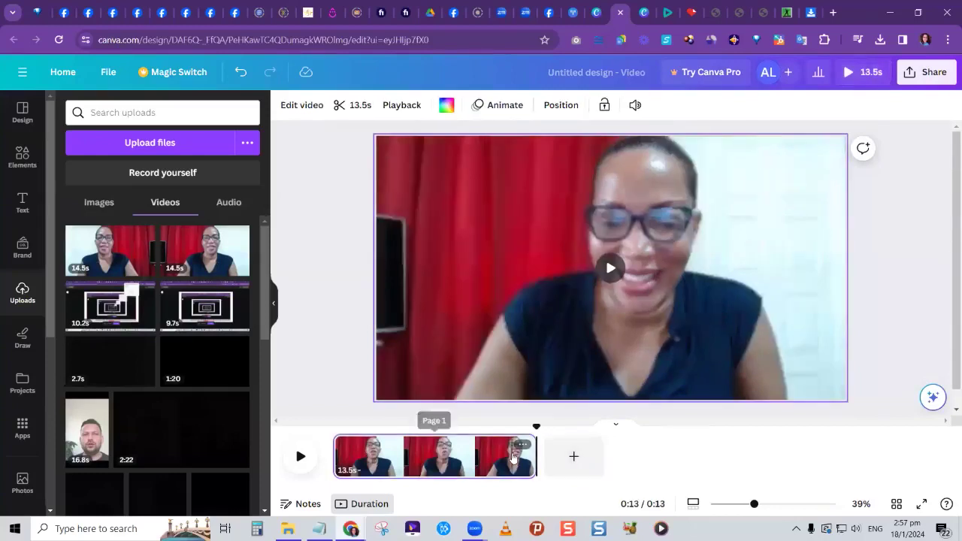
pyautogui.click(300, 457)
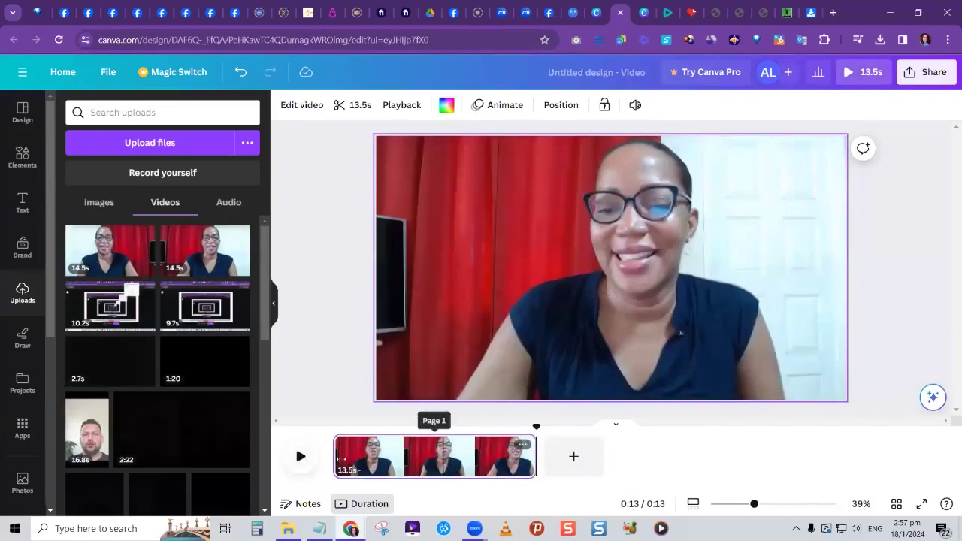
pyautogui.click(300, 459)
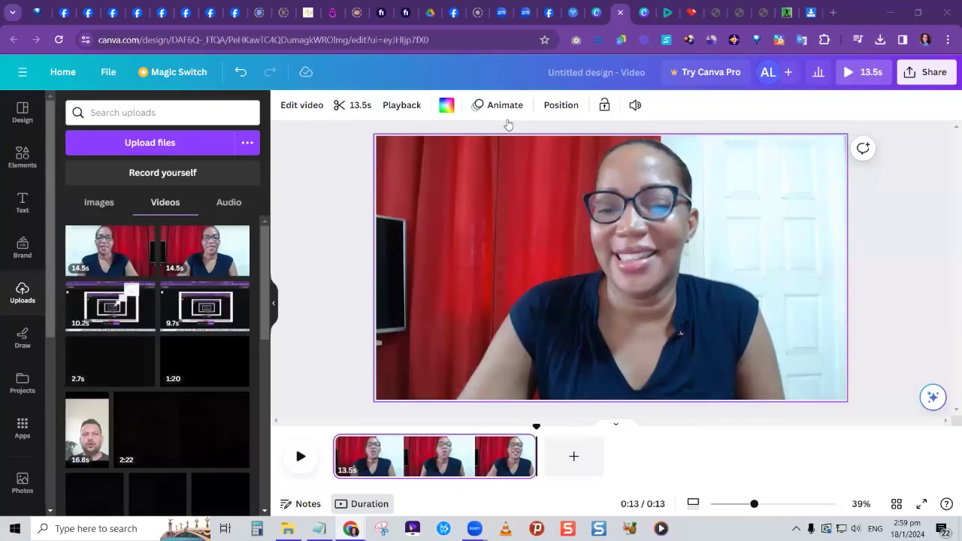
pyautogui.click(786, 13)
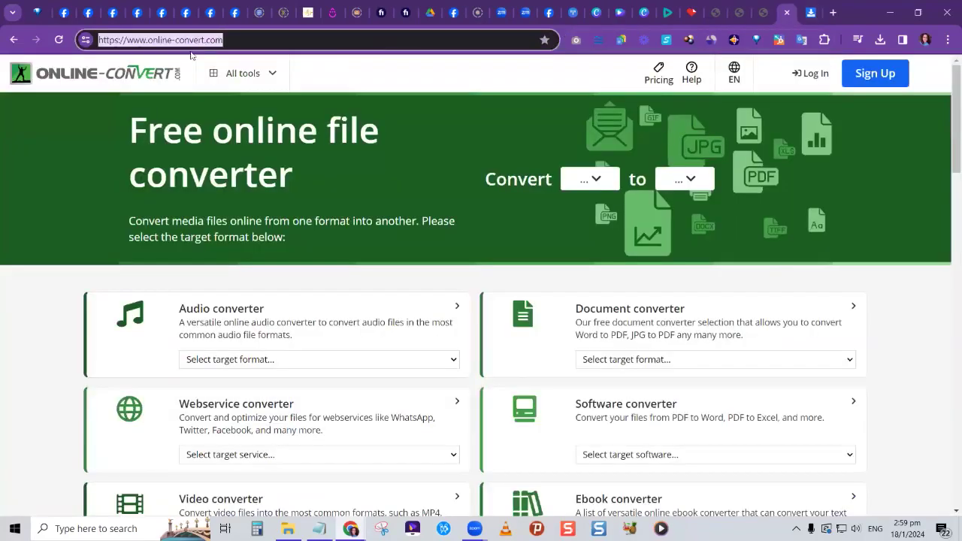
pyautogui.rightClick(191, 42)
pyautogui.click(227, 157)
pyautogui.click(494, 233)
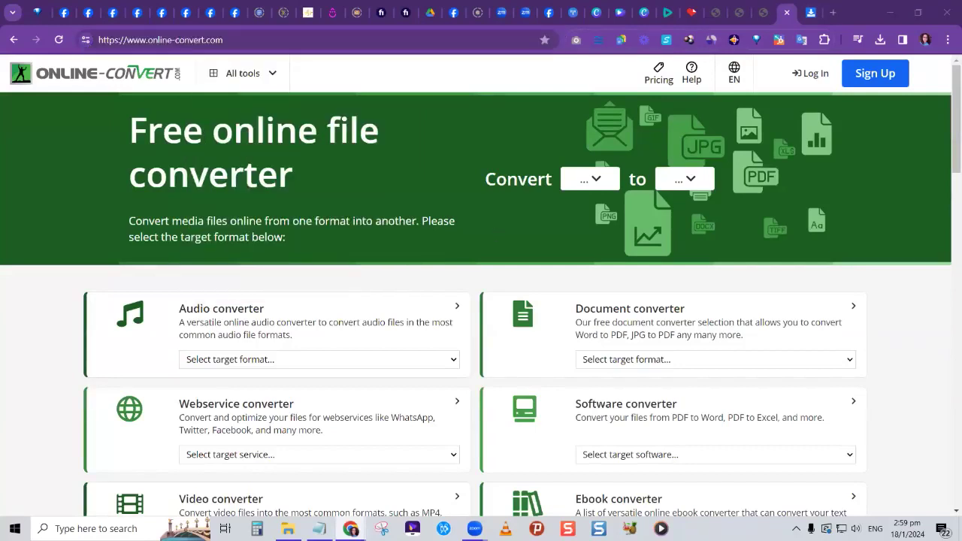